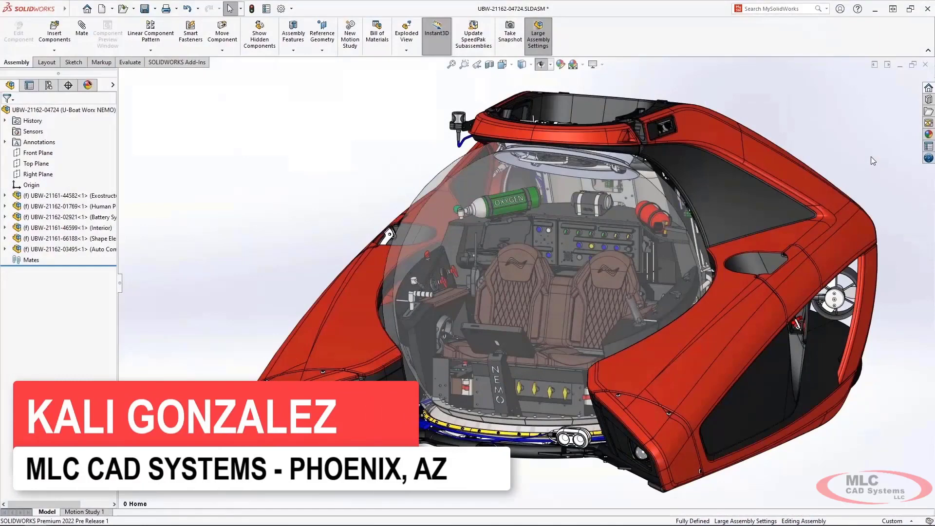
Step: Hide the cover in the recess of the submarine's side hull to expose the thruster mount
middle_click_drag(871, 157, 803, 276)
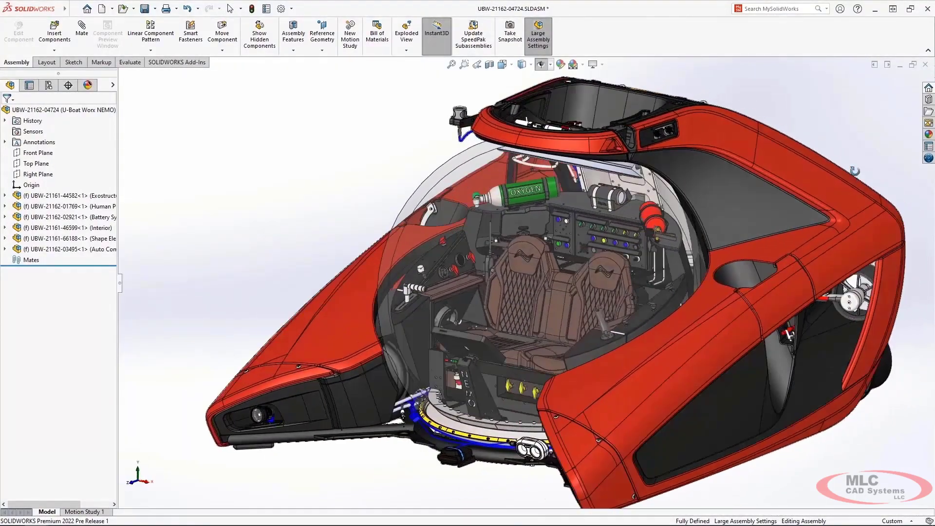
key("Tab")
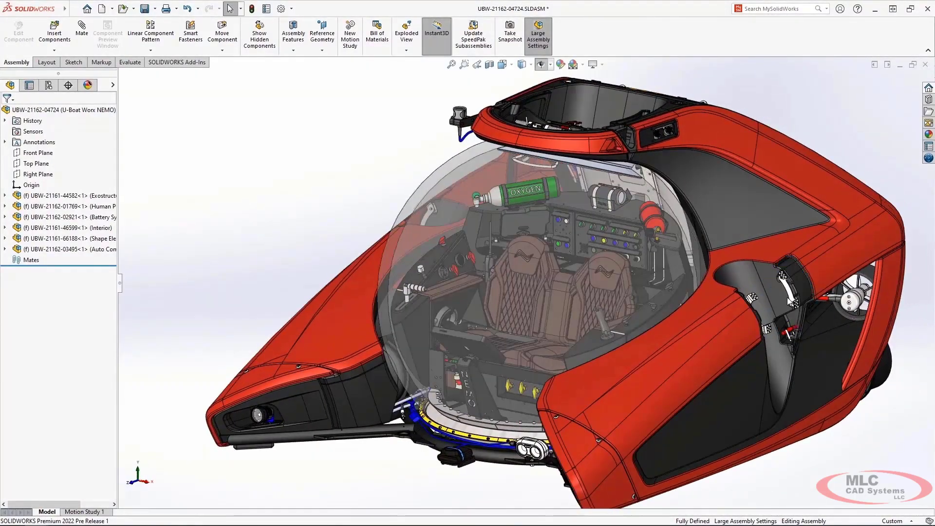
left_click(476, 64)
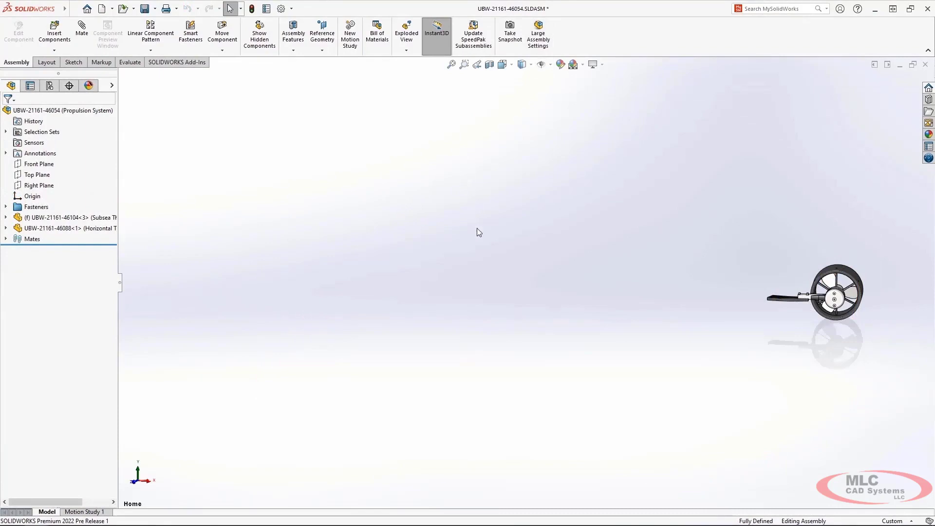
Step: Search the commands for "coord" and show where the Coordinate System command is located
key("ctrl+shift+z")
type("s")
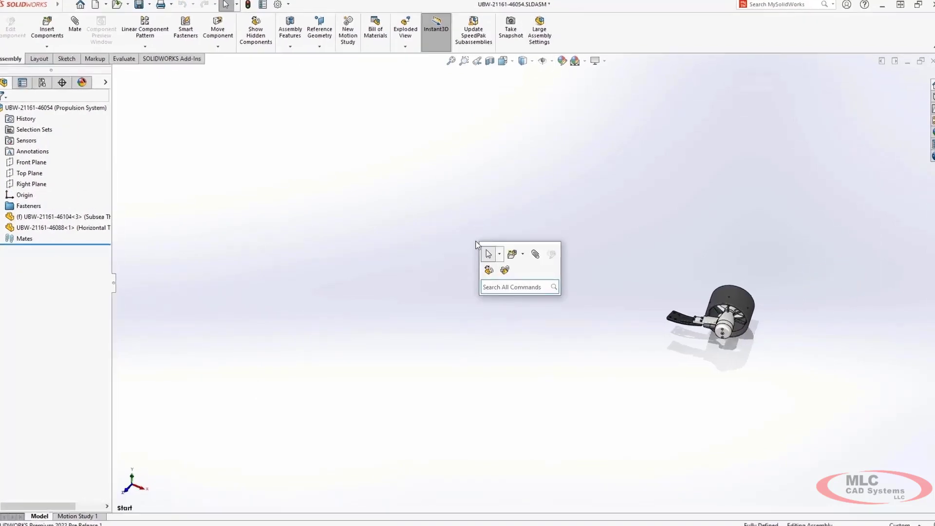
type("coord")
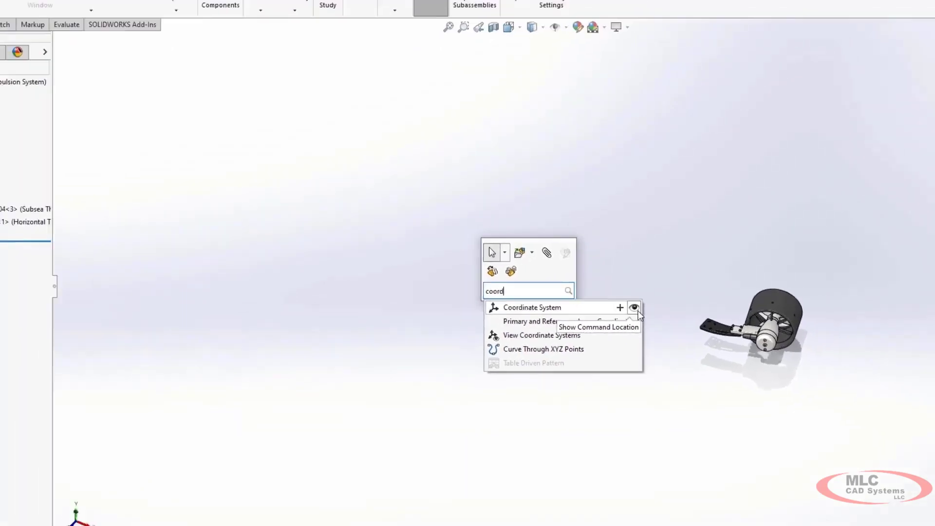
left_click(633, 308)
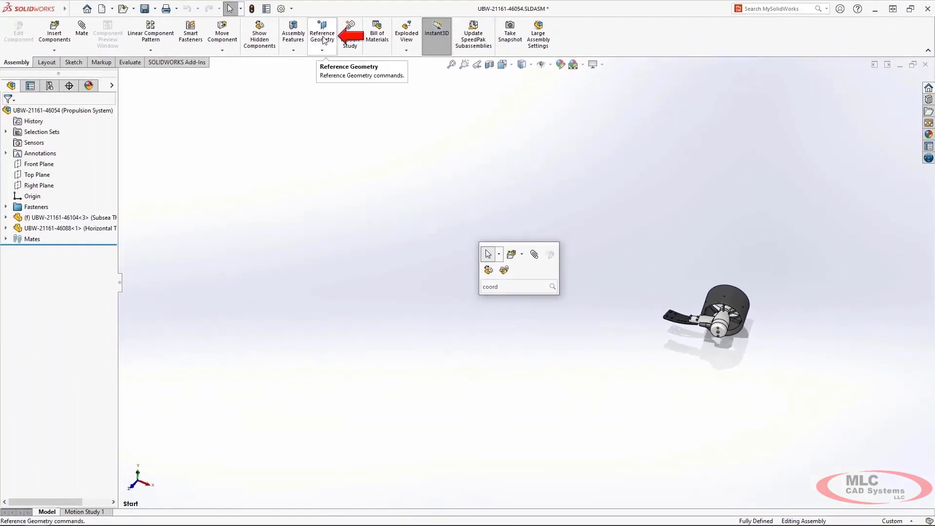
Step: Start a coordinate system in the propulsion assembly with numeric position X 1055 mm, Y -110 mm and Z -375 mm
left_click(323, 42)
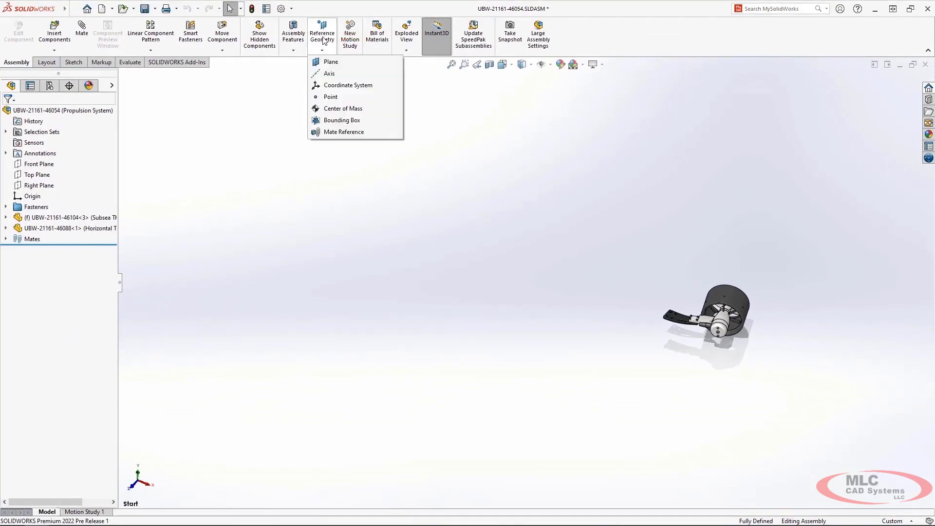
left_click(381, 91)
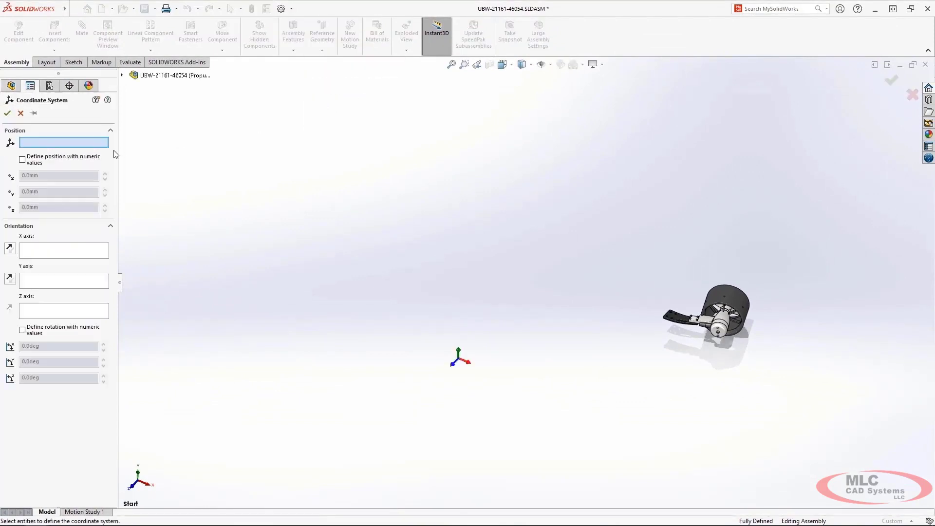
left_click(96, 157)
left_click(88, 175)
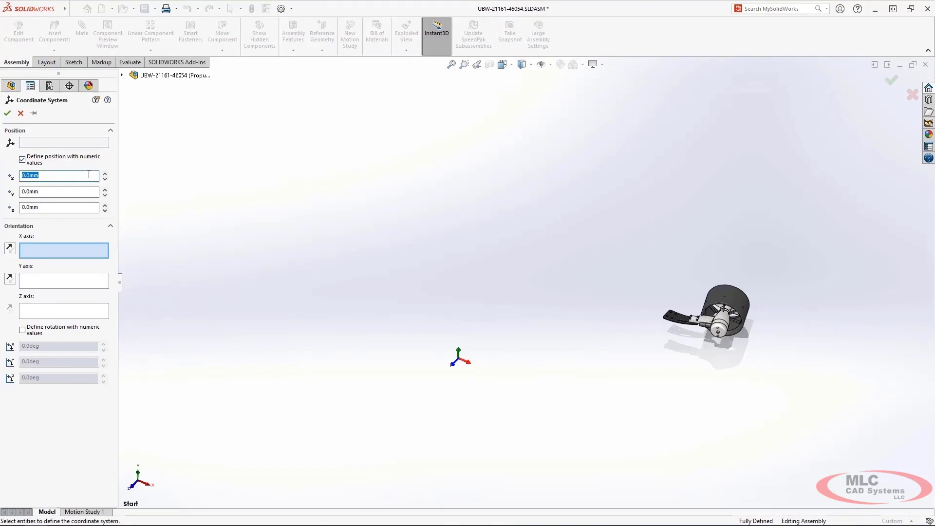
type("1055")
key("Tab")
type("-110")
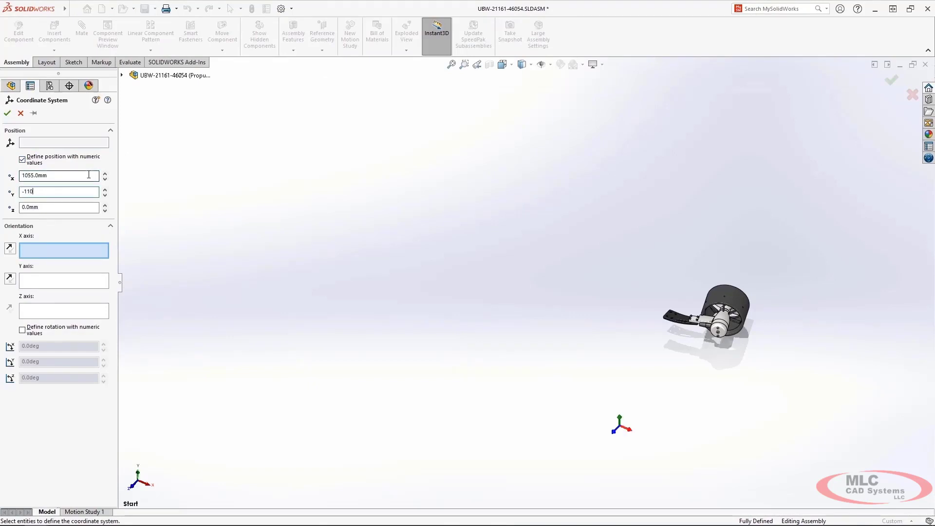
key("Tab")
type("-375")
key("Tab")
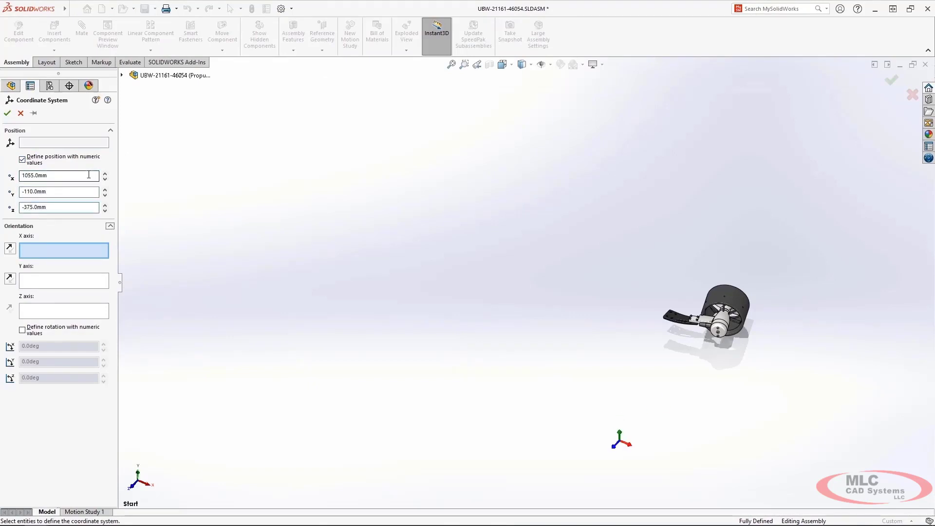
Step: Define the coordinate system's rotation numerically as X 112°, Y 120° and Z -20°, and create it
left_click(85, 329)
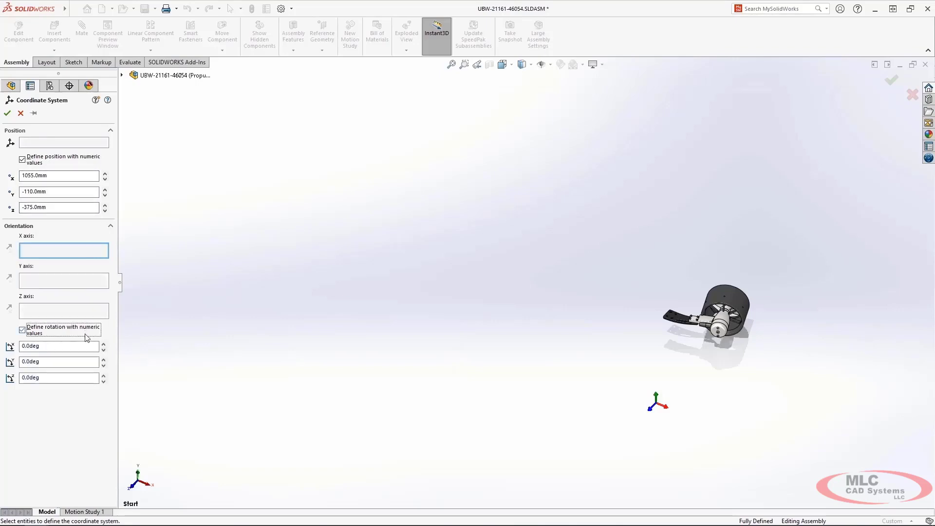
left_click(86, 346)
type("112")
key("Tab")
type("120")
key("Tab")
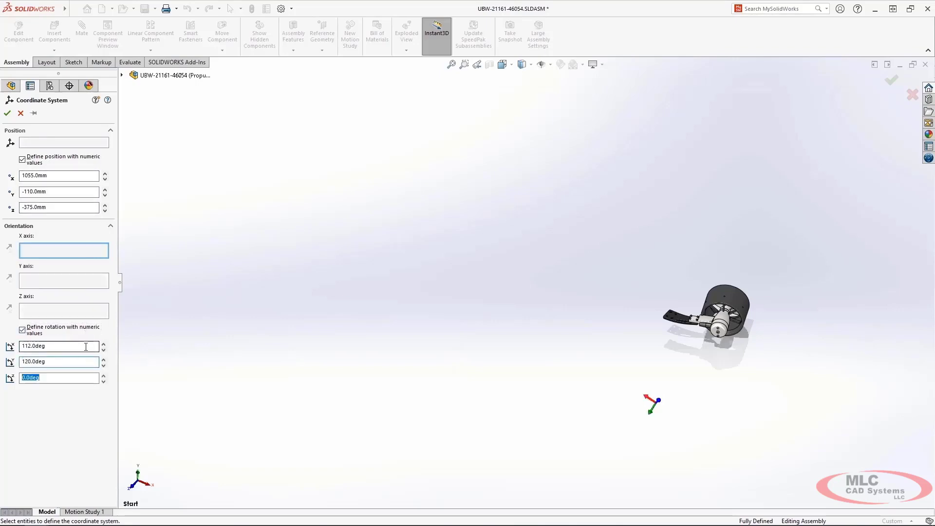
type("-20")
key("Tab")
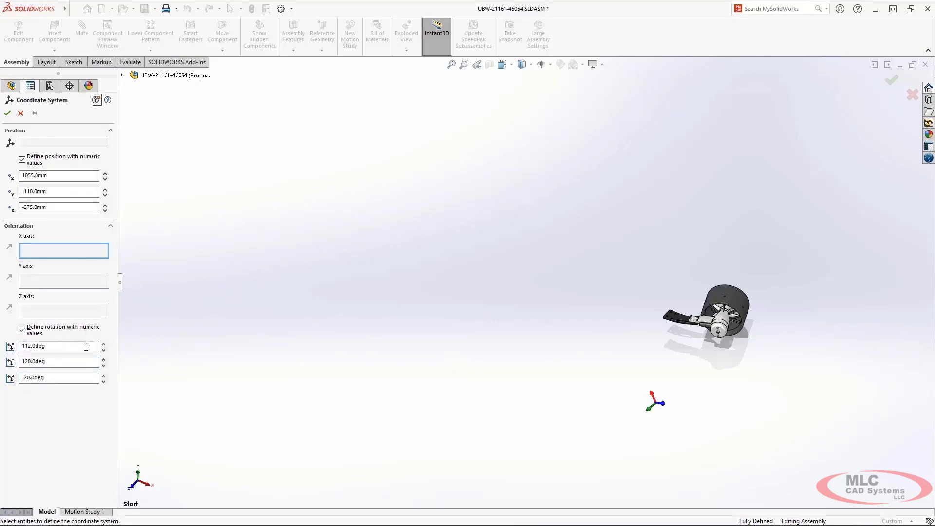
left_click(7, 113)
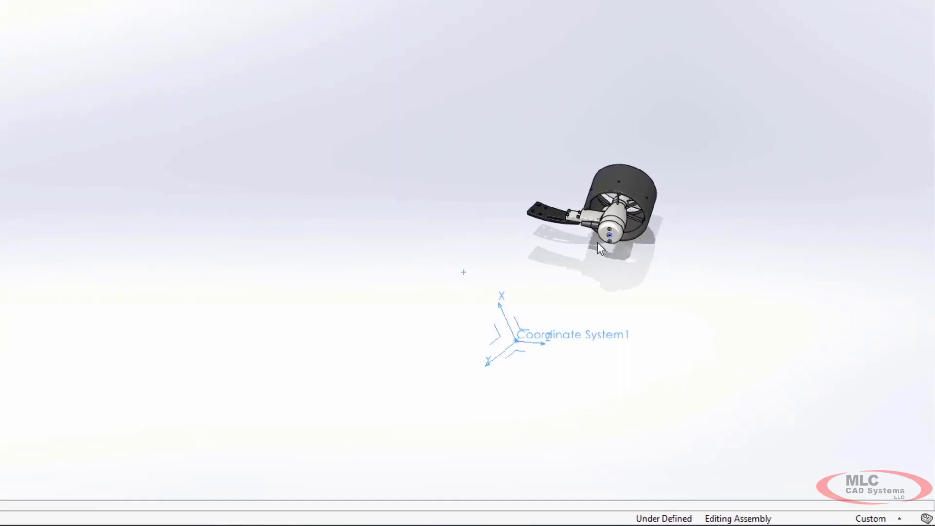
Step: Copy the subsea thruster and mate the copy's origin to Coordinate System1
left_click_drag(598, 244, 415, 298, "ctrl")
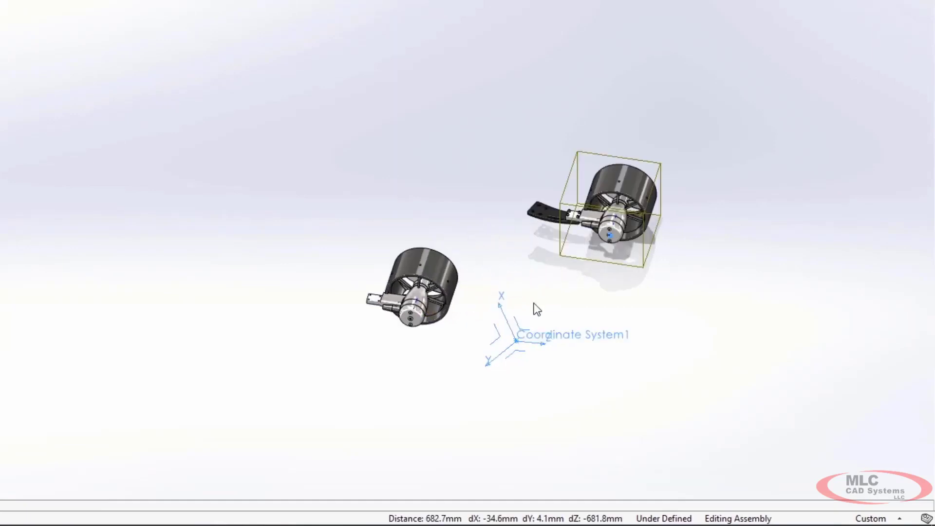
key("q")
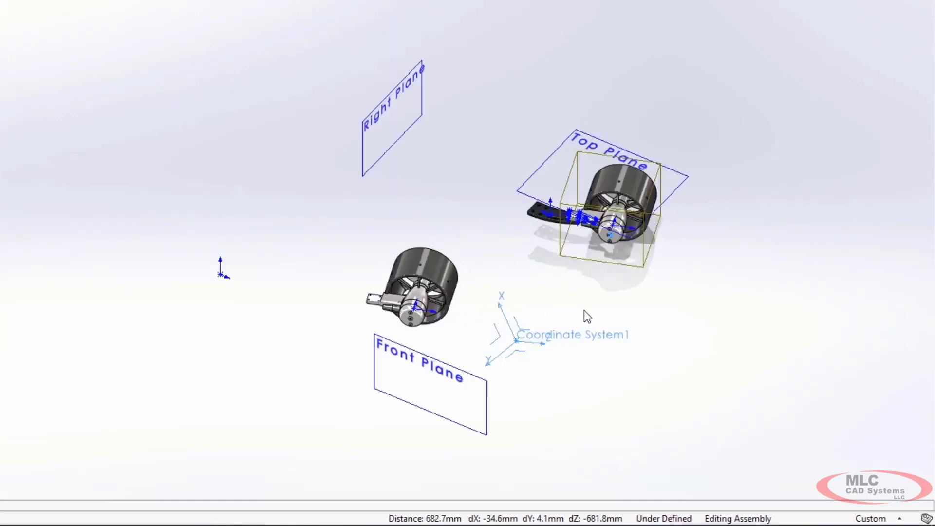
left_click(570, 339)
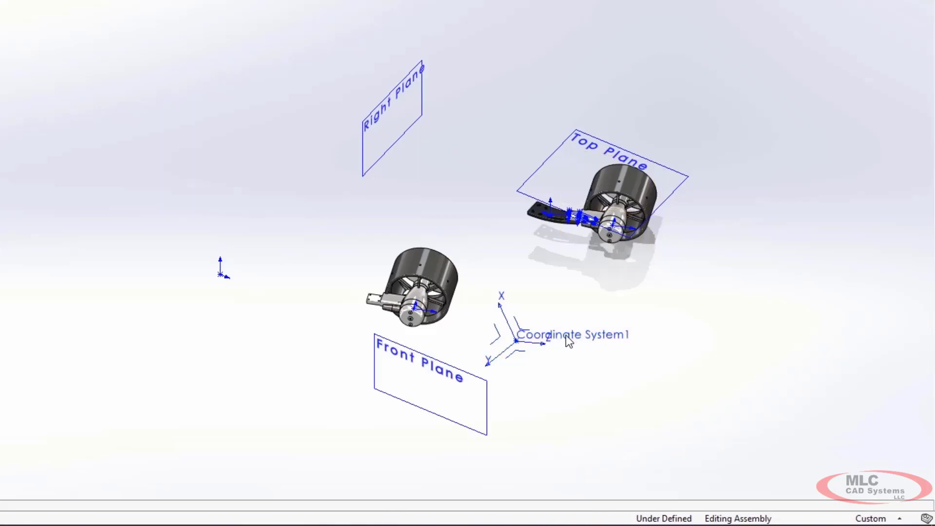
left_click(557, 336)
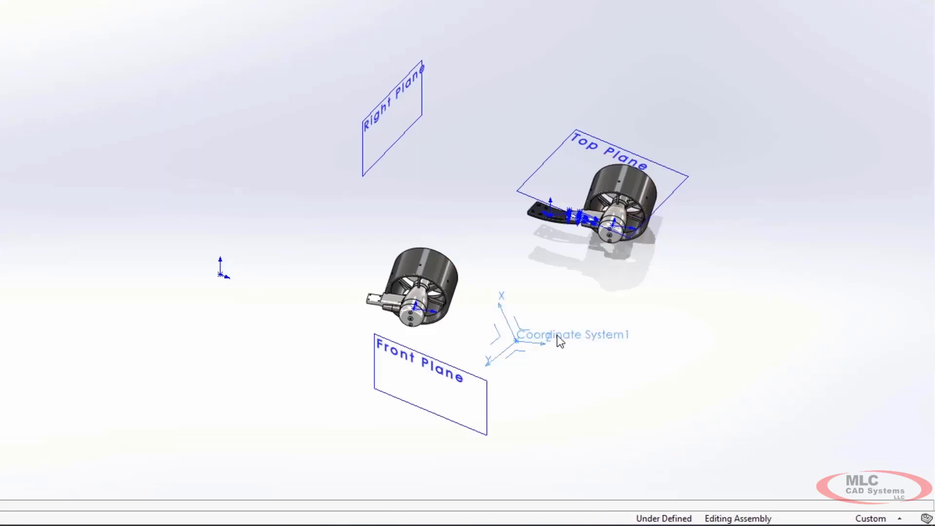
left_click(413, 308, "ctrl")
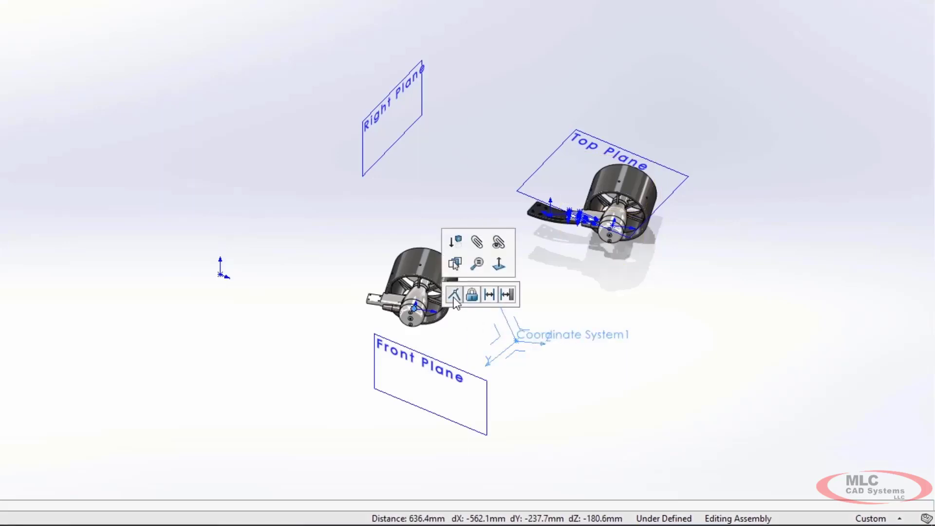
left_click(453, 295)
left_click(453, 294)
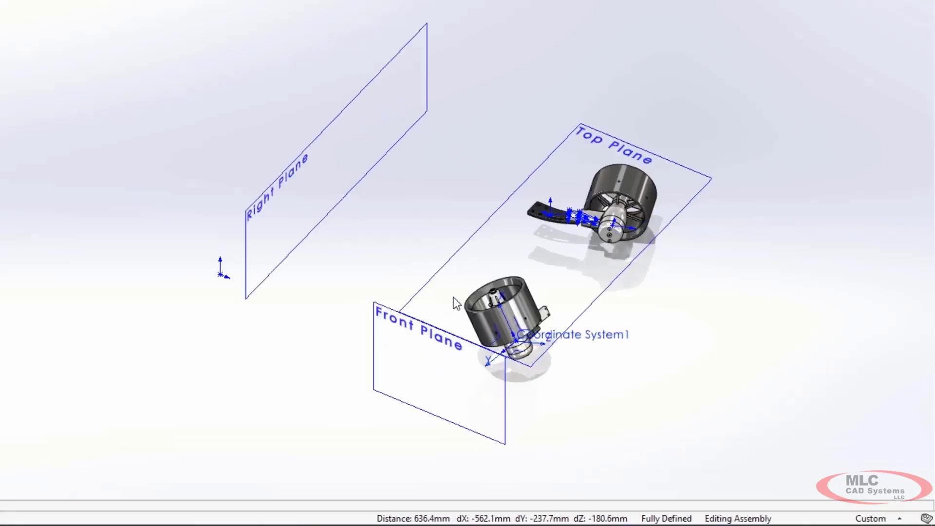
Step: Preview a section view on the XY plane of Coordinate System1, shifting the cutting plane away from the thrusters, and close it
left_click(525, 329)
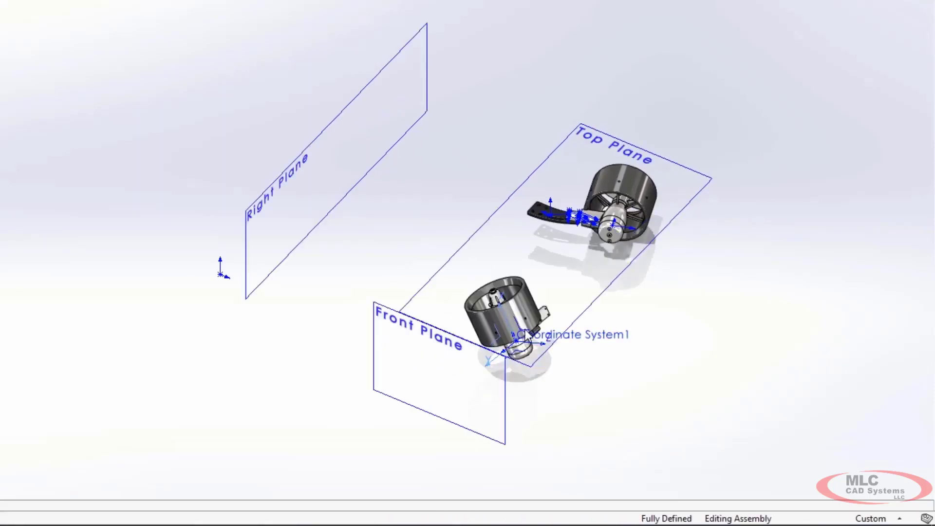
right_click(525, 329)
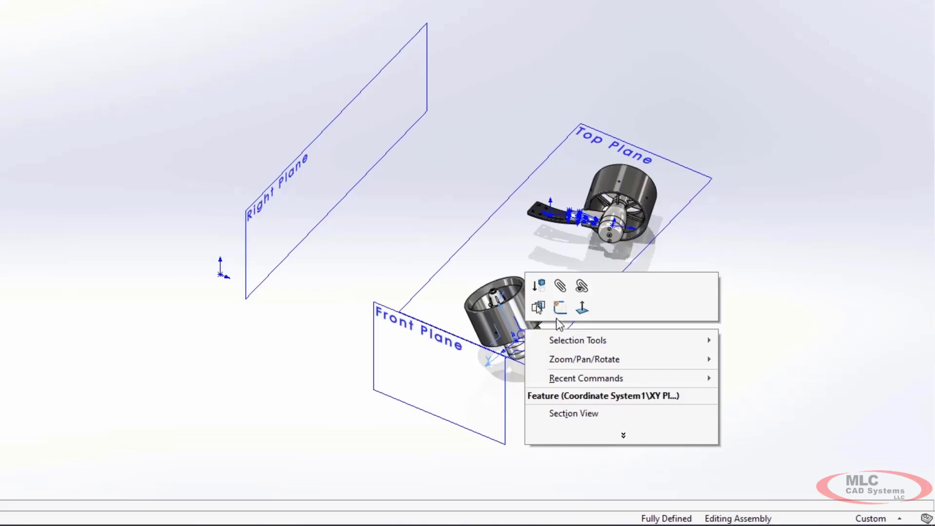
left_click(633, 413)
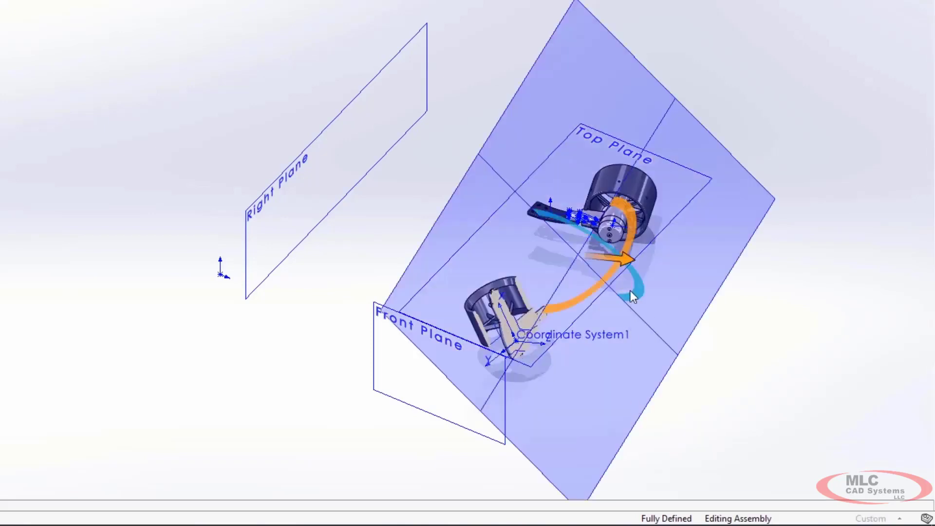
left_click_drag(626, 261, 532, 270)
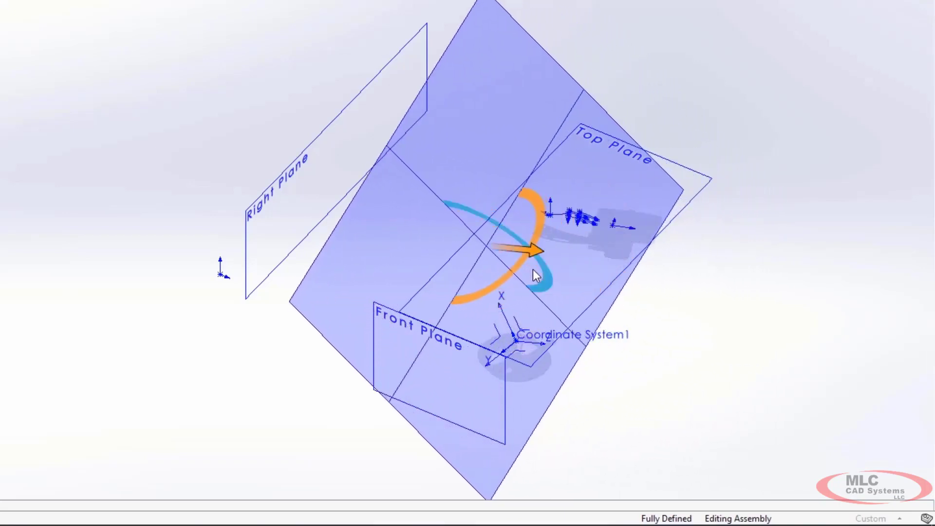
key("Return")
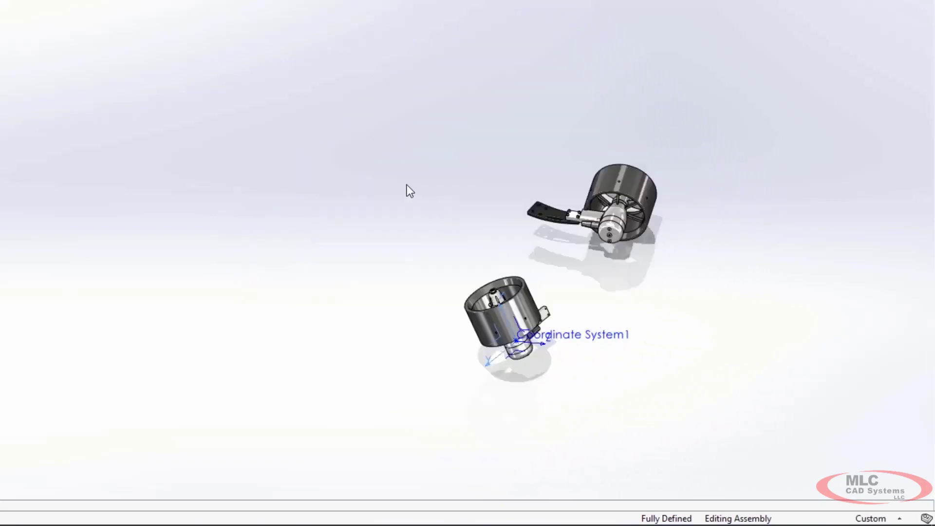
Step: Search the commands for "mirror" and add Mirror Components to the shortcut bar
type("s")
type("mirror")
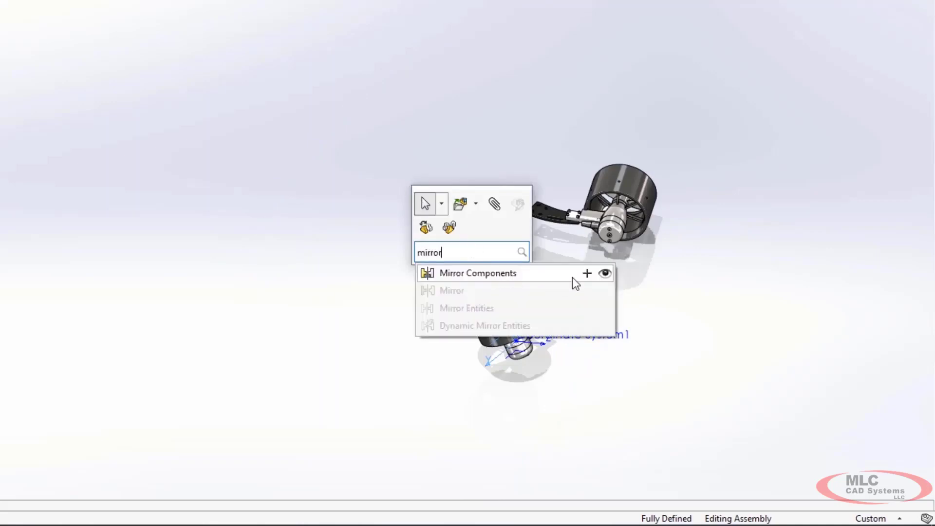
left_click(587, 274)
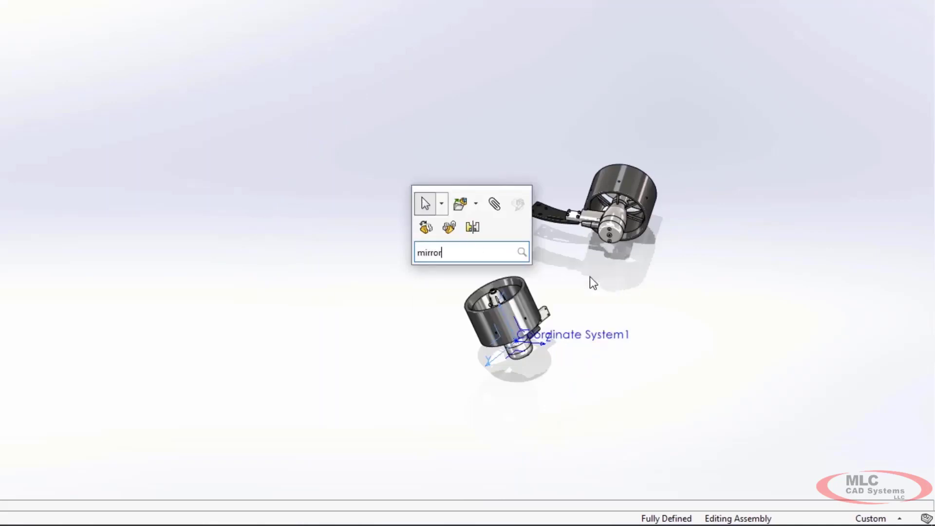
Step: Mirror all propulsion assembly components, including both thrusters, about the Right Plane
left_click(474, 229)
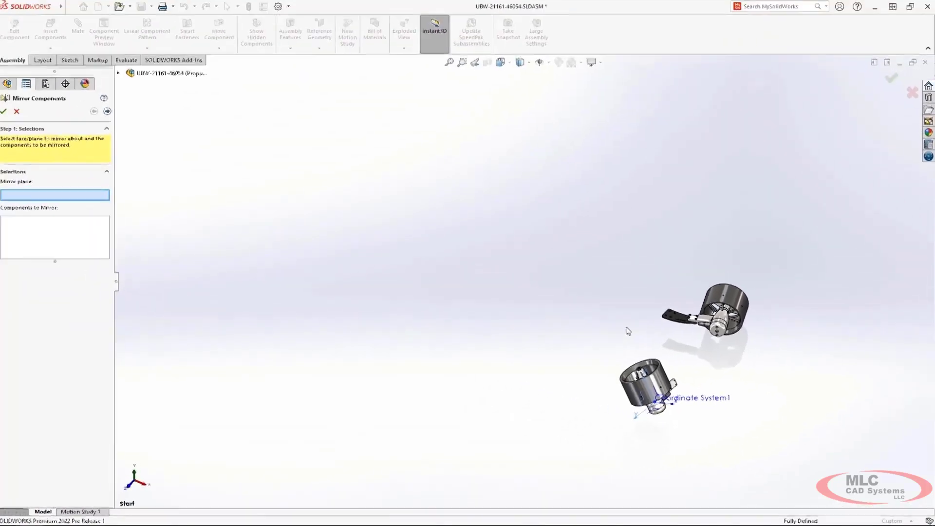
left_click(543, 249)
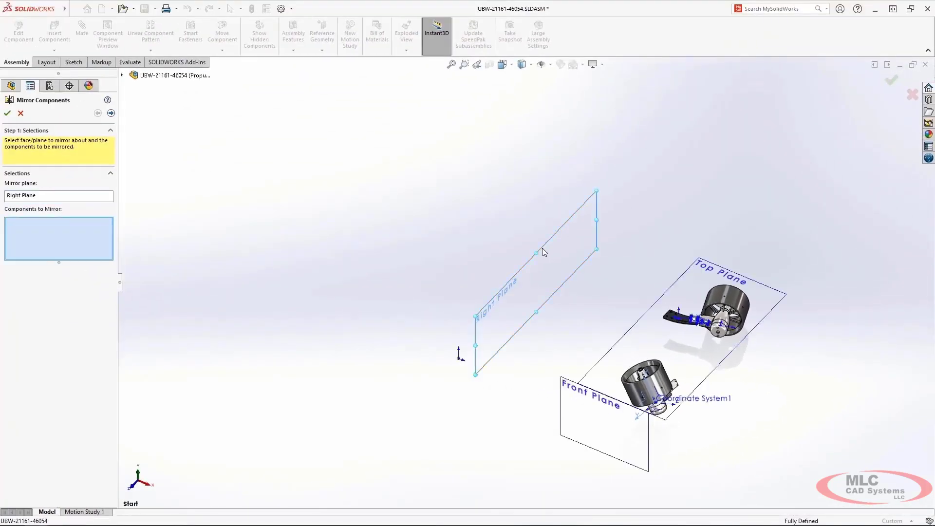
left_click_drag(566, 260, 793, 451)
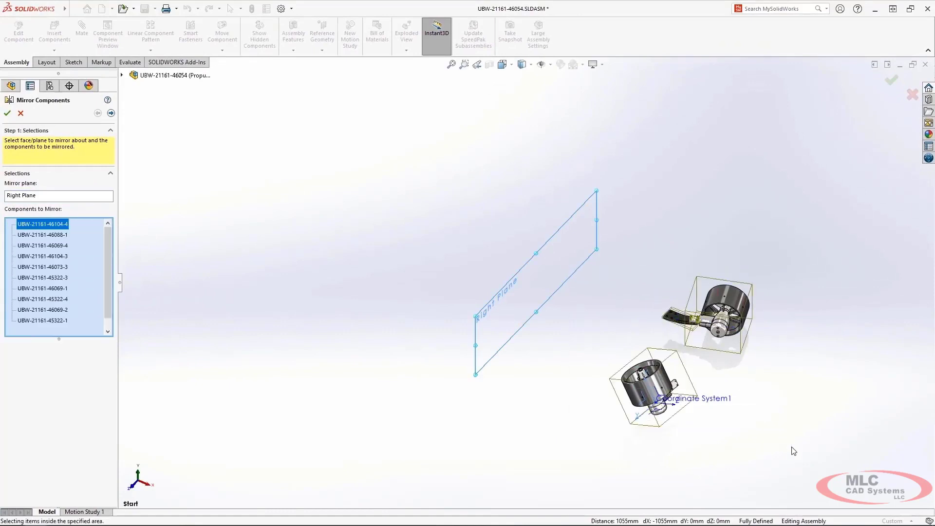
right_click(792, 447)
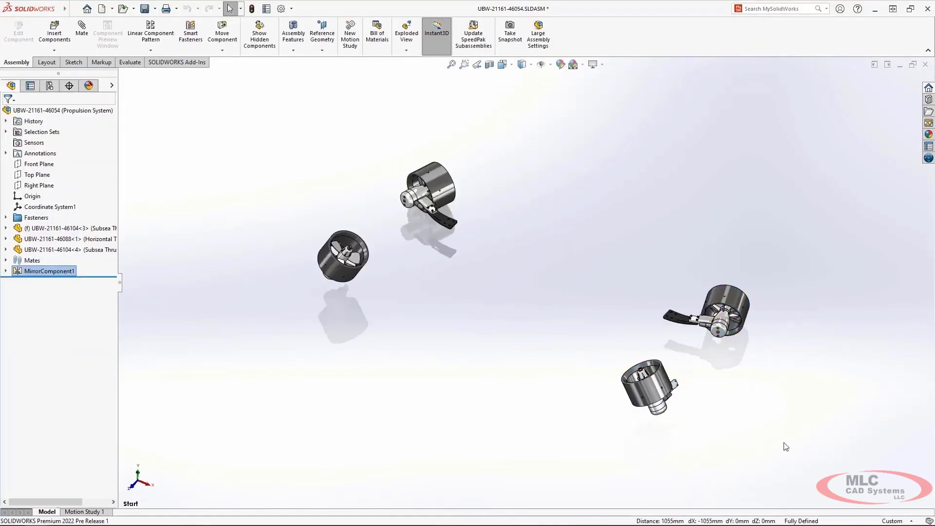
Step: Open the Messages/Errors/Warnings system options and examine the automatic dismissal setting for notifications
left_click(283, 9)
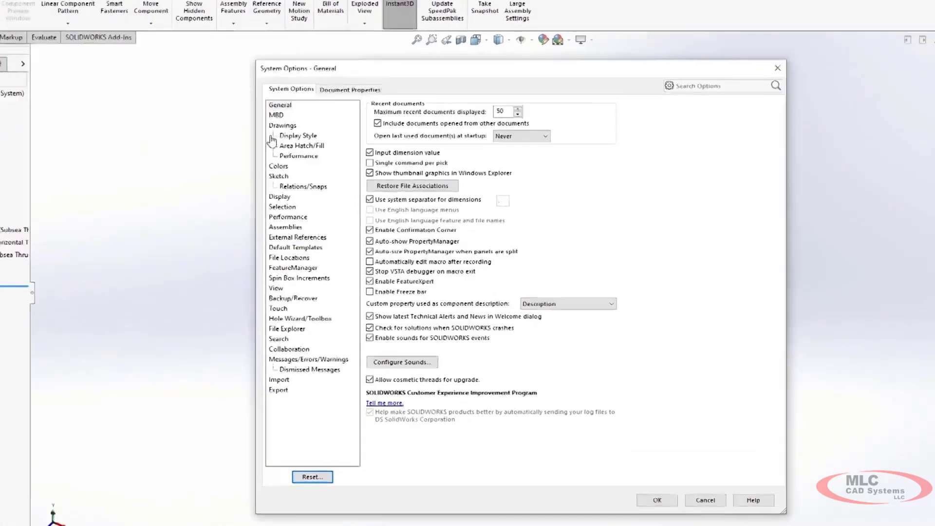
left_click(310, 359)
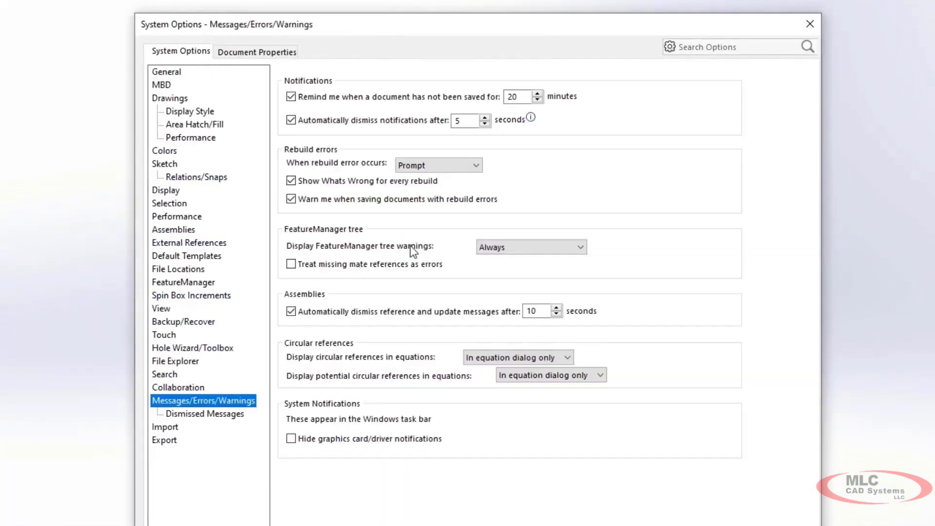
mouse_move(531, 117)
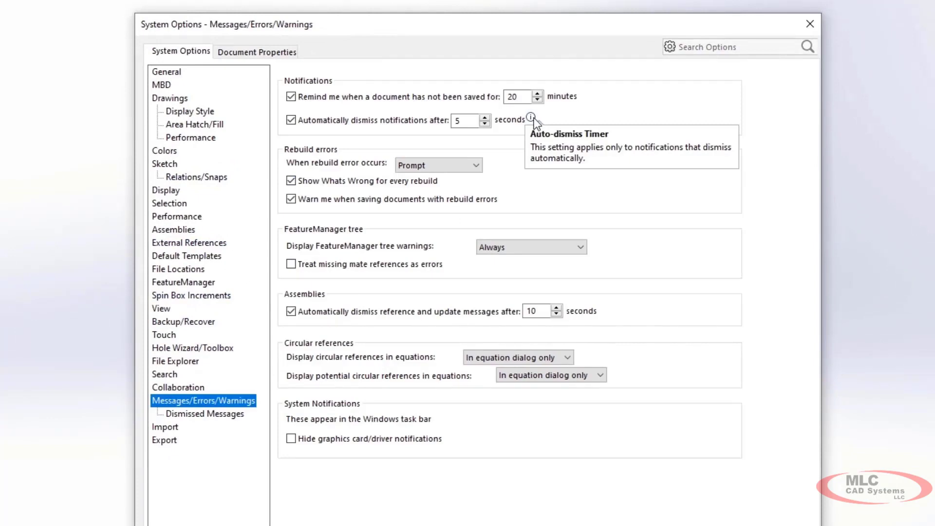
Step: Restore the dismissed message about part features based on other documents in the Dismissed Messages options and apply the change
left_click(220, 414)
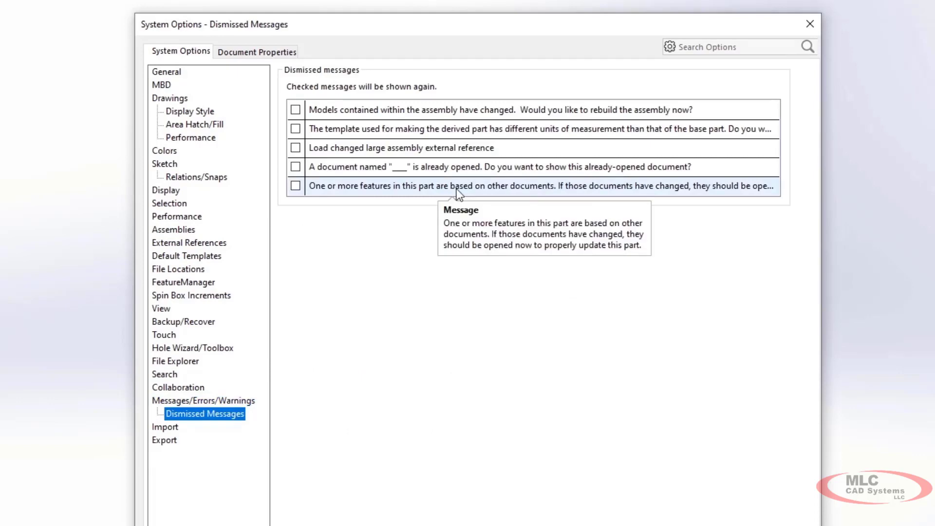
left_click(295, 185)
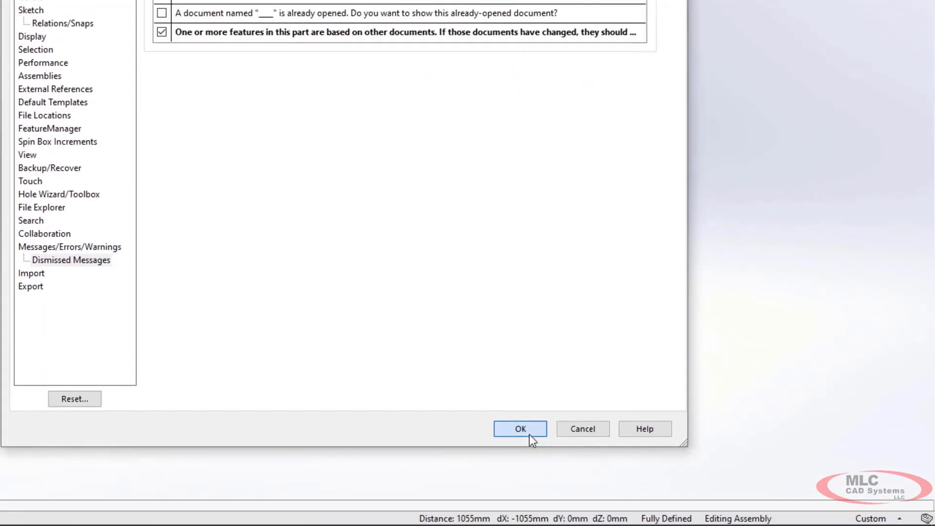
left_click(520, 429)
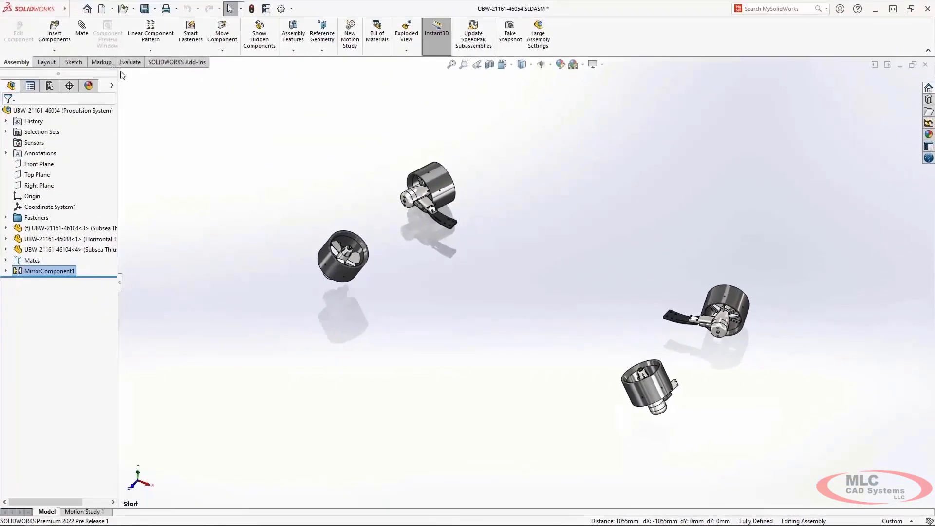
left_click(73, 8)
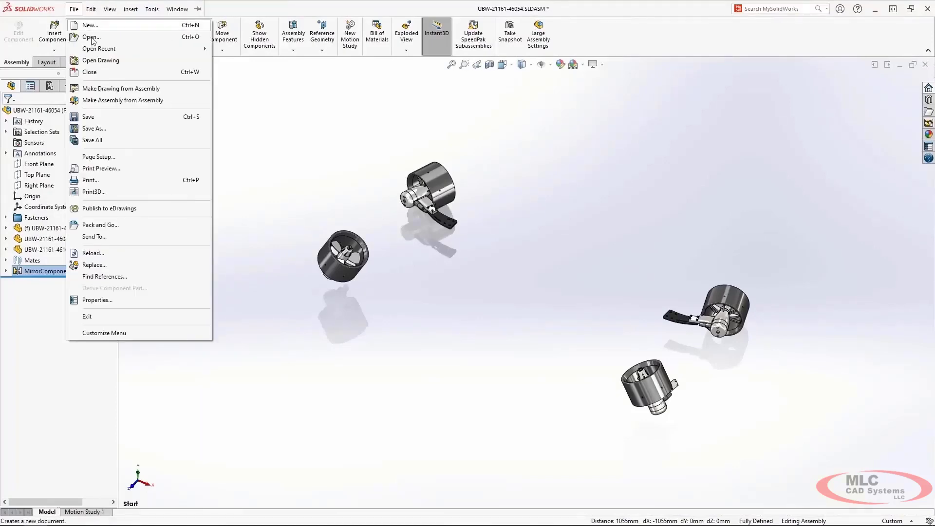
left_click(134, 224)
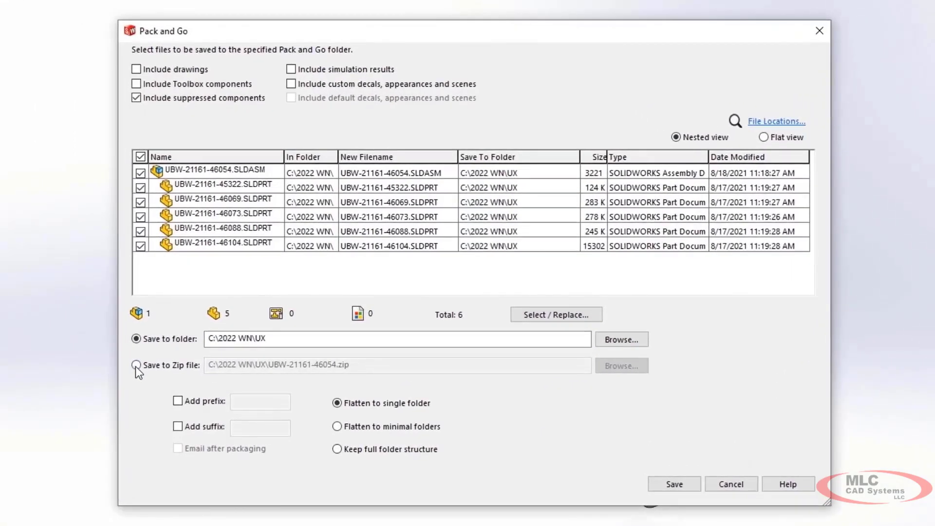
left_click(314, 320)
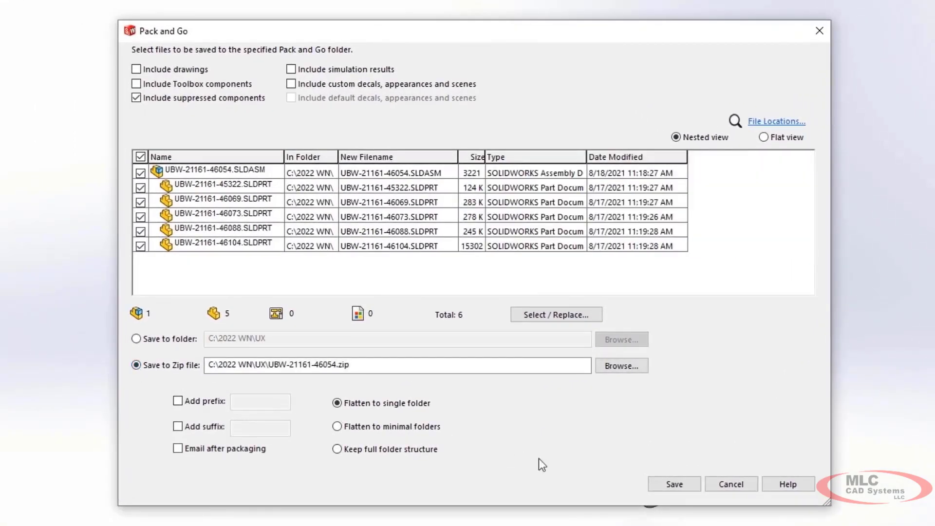
left_click(675, 485)
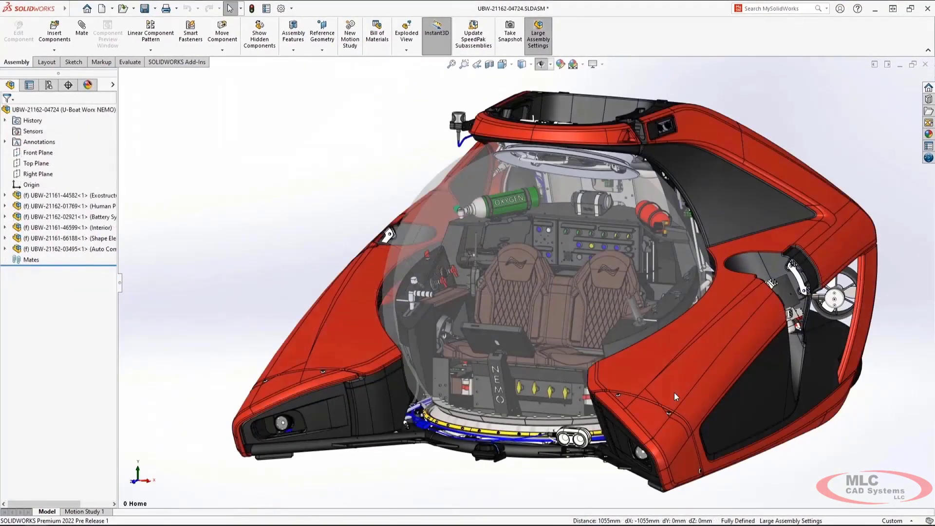
Step: Show the hidden red shell panel around the side thruster of the U-Boat Worx NEMO assembly
middle_click_drag(899, 400, 857, 410)
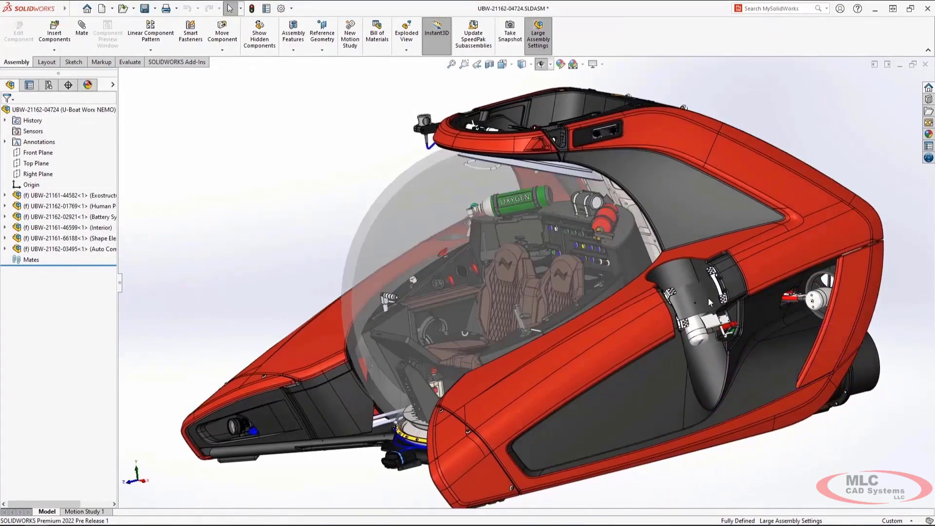
key("shift+Tab")
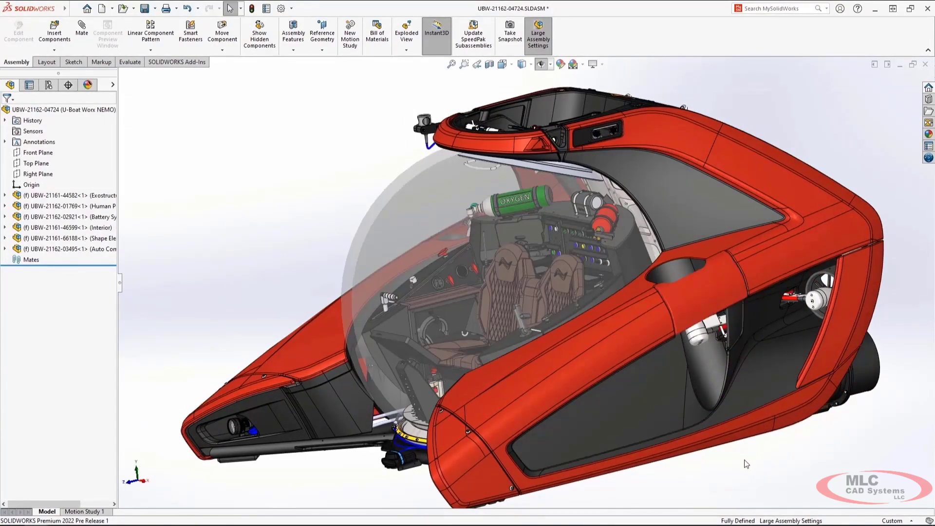
middle_click_drag(759, 460, 772, 462)
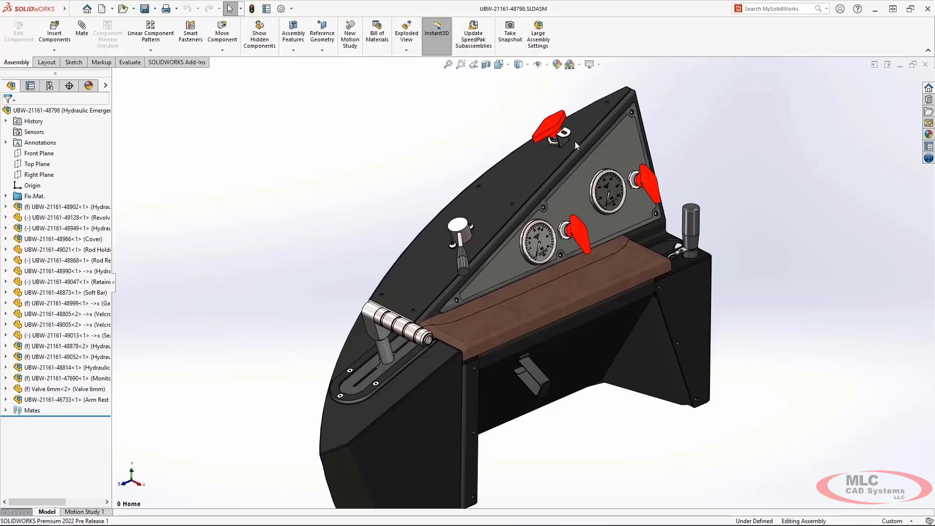
Step: Open the Valve 6mm part from the hydraulic console assembly and examine the contents of its Solid Bodies folder
left_click(544, 132)
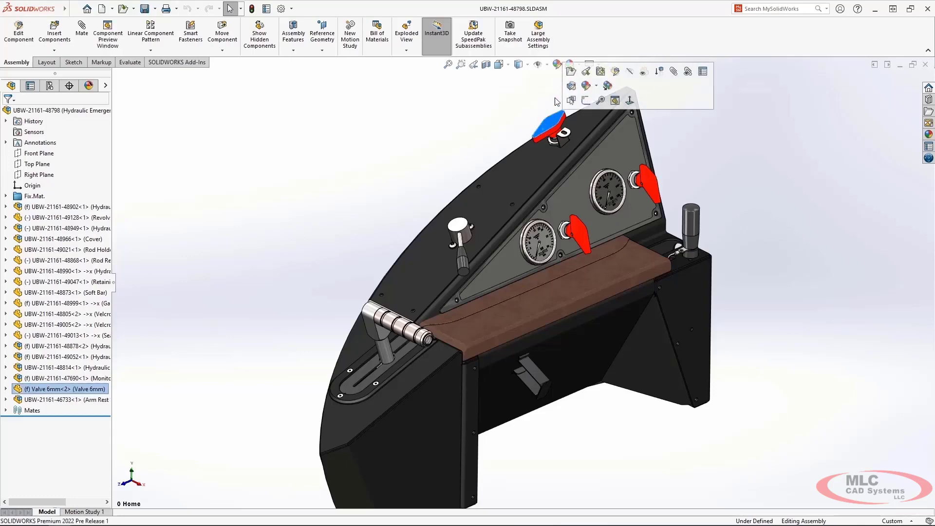
left_click(569, 80)
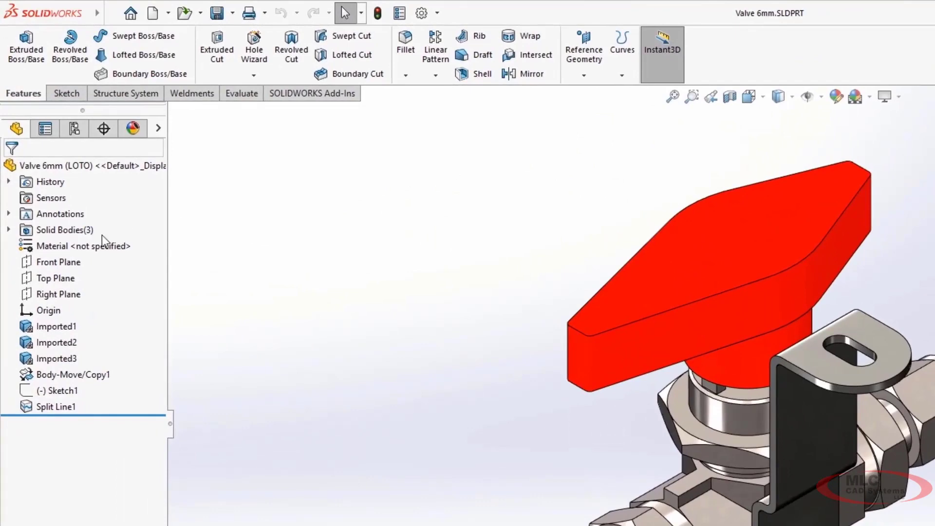
left_click(9, 230)
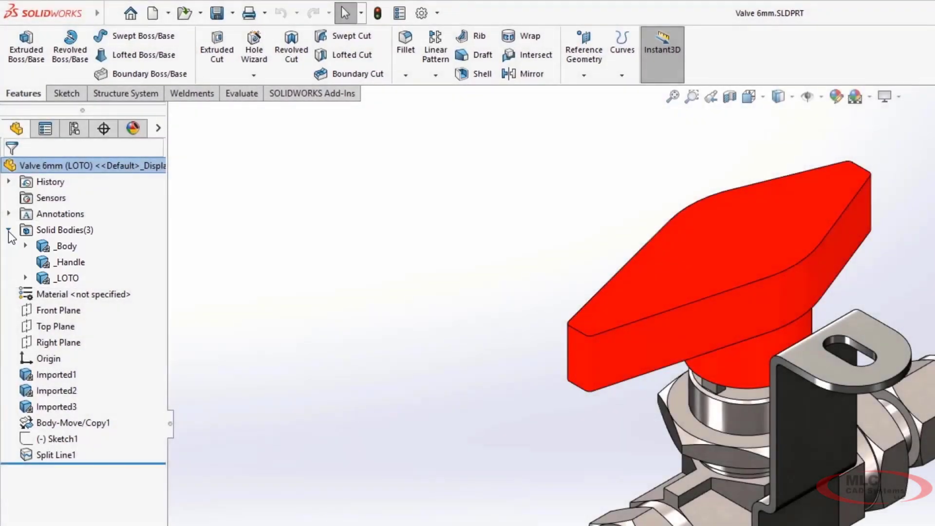
left_click(9, 231)
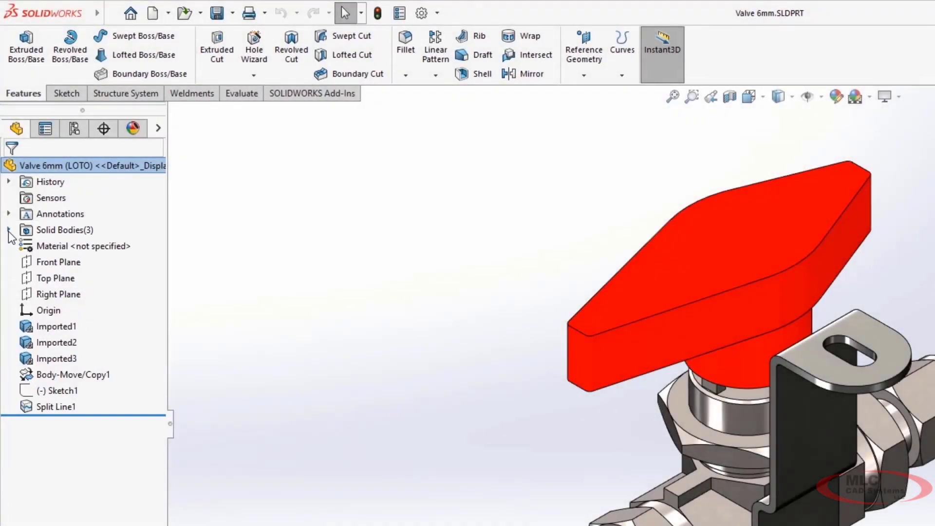
Step: Chamfer the top perimeter edge of the red valve handle with a 2 mm distance at 45 degrees
left_click(654, 313)
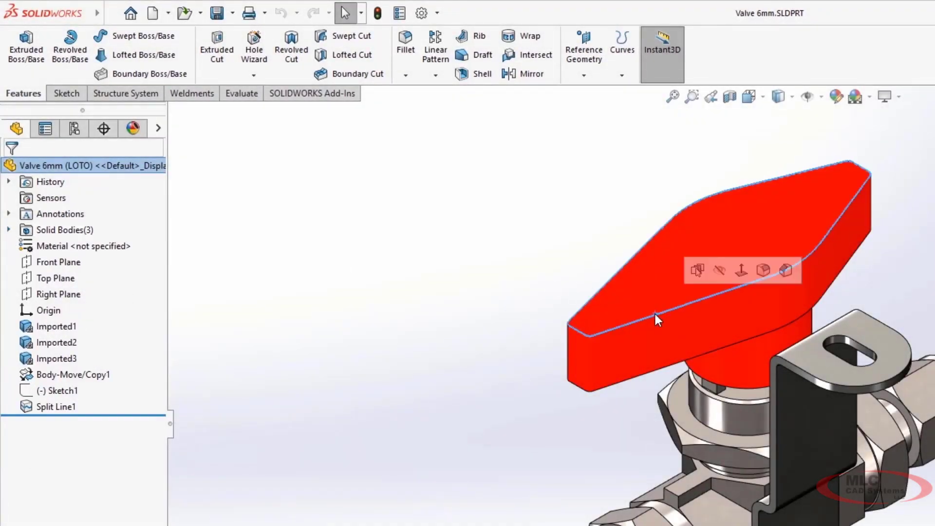
left_click(788, 267)
type("1")
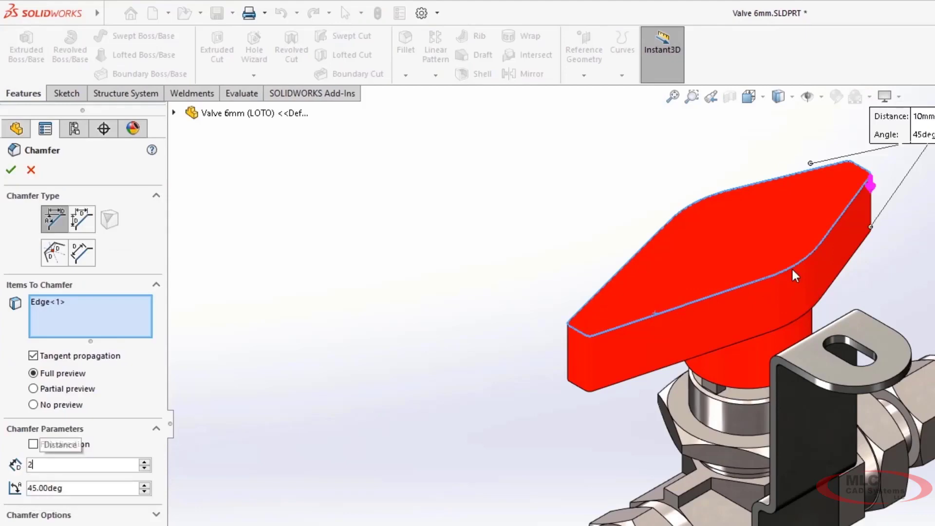
key("Return")
key("Return")
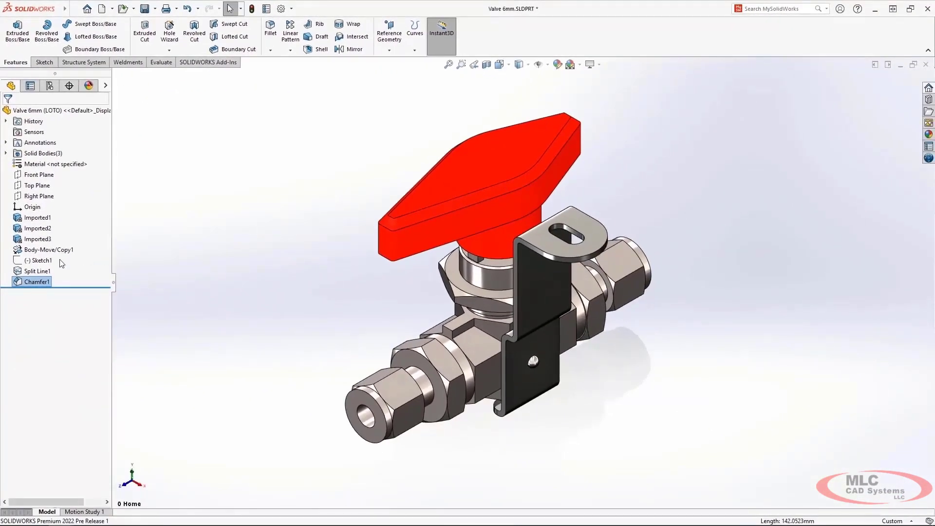
Step: Extrude Sketch1 as a raised logo on the top face of the valve handle
left_click(48, 261)
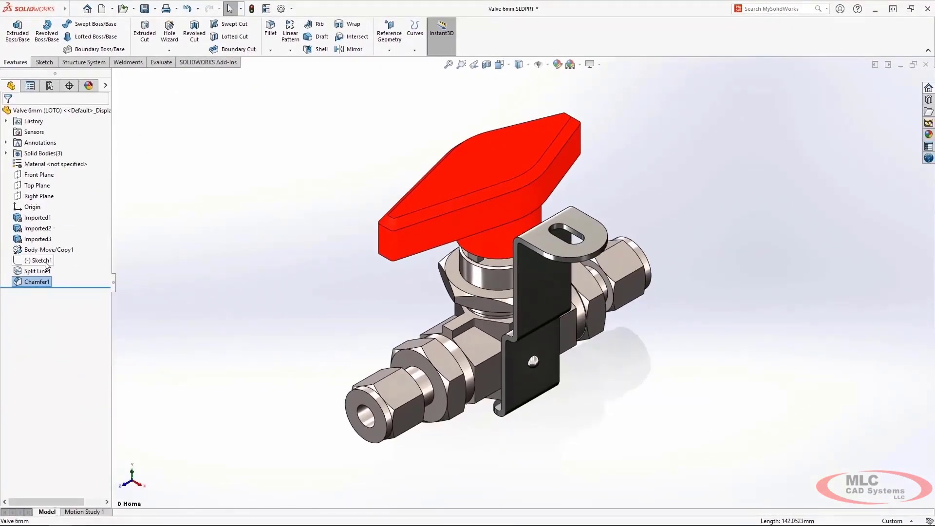
left_click(22, 49)
key("Return")
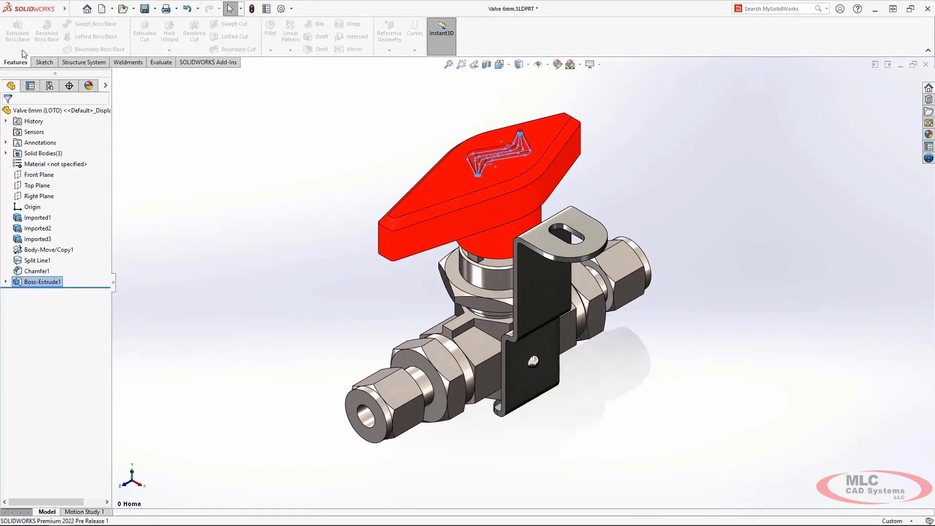
Step: Create a reference plane from the handle's top face with an offset distance of 0
left_click(451, 179)
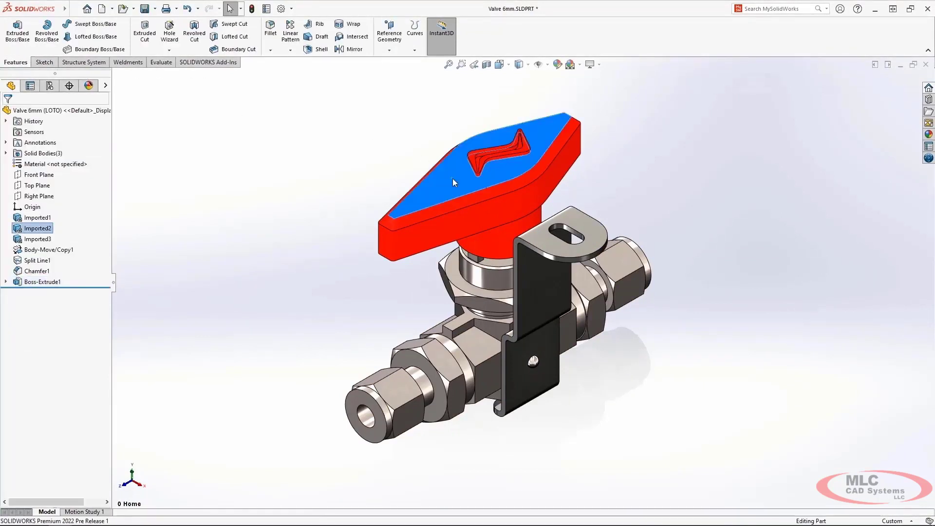
left_click(390, 49)
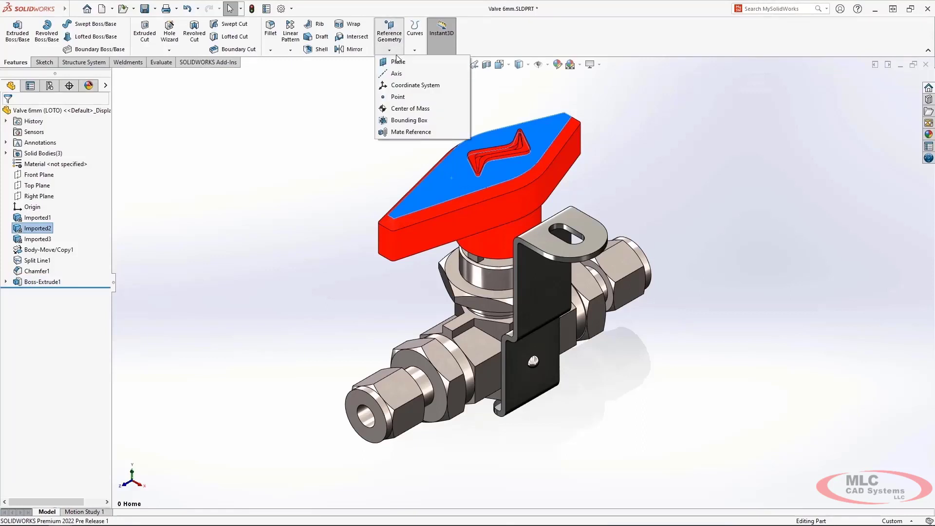
left_click(392, 69)
type("0")
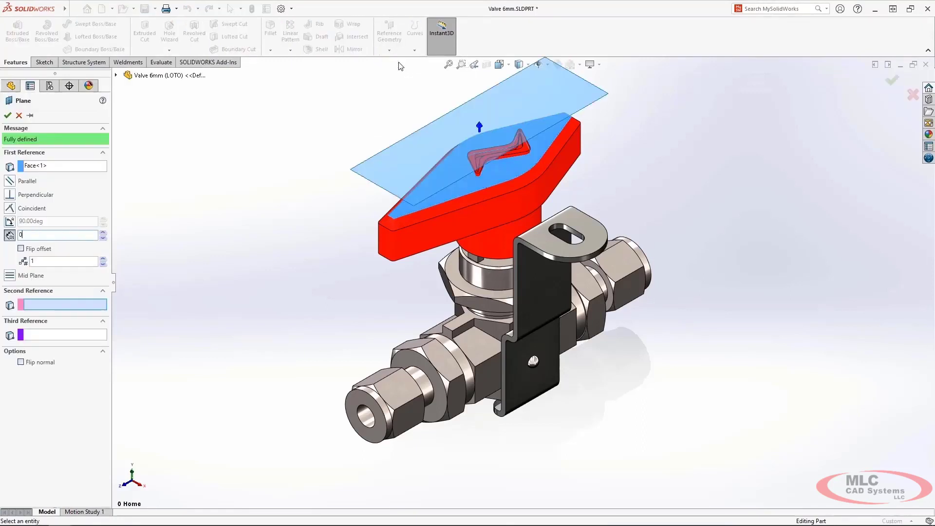
key("Return")
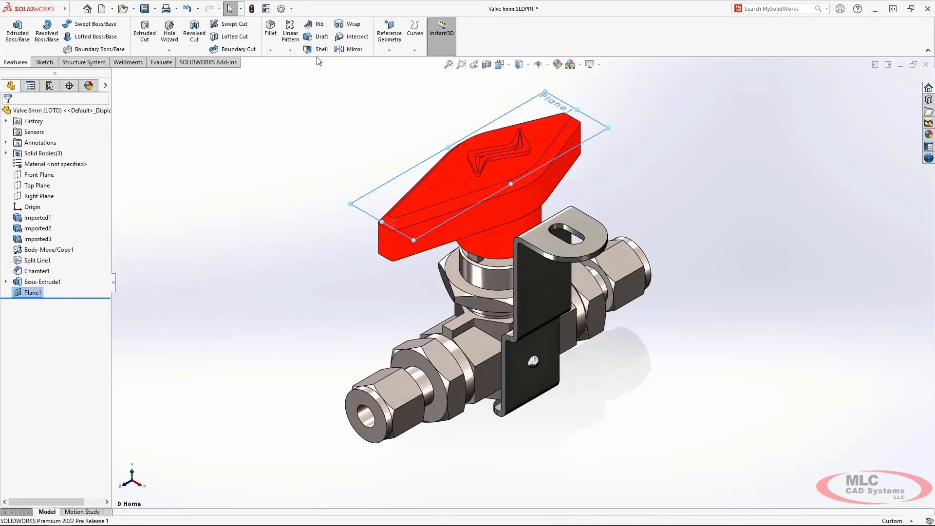
Step: Cut an ANSI Metric Ø5.0 dowel slot, 10 mm long and Up To Next, beside the handle's logo, rotated 90 degrees to run lengthwise
left_click(170, 34)
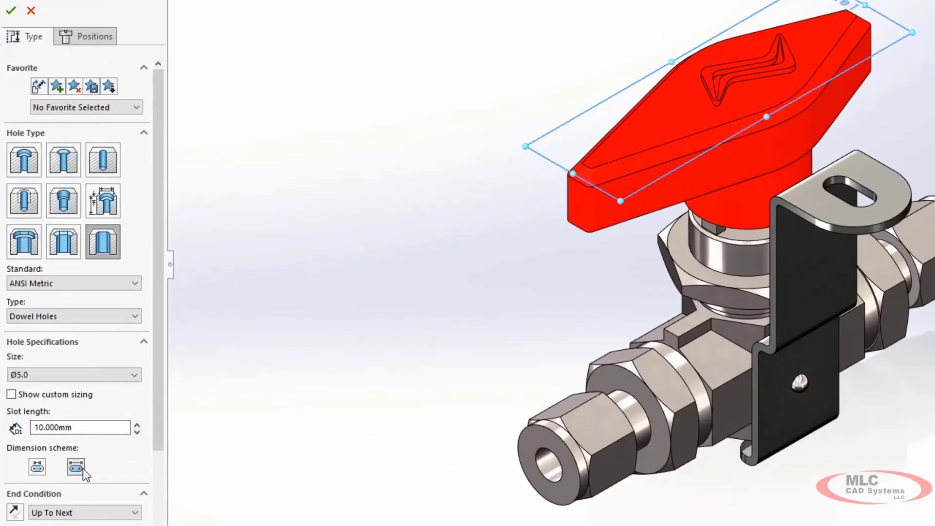
left_click(81, 468)
left_click(97, 40)
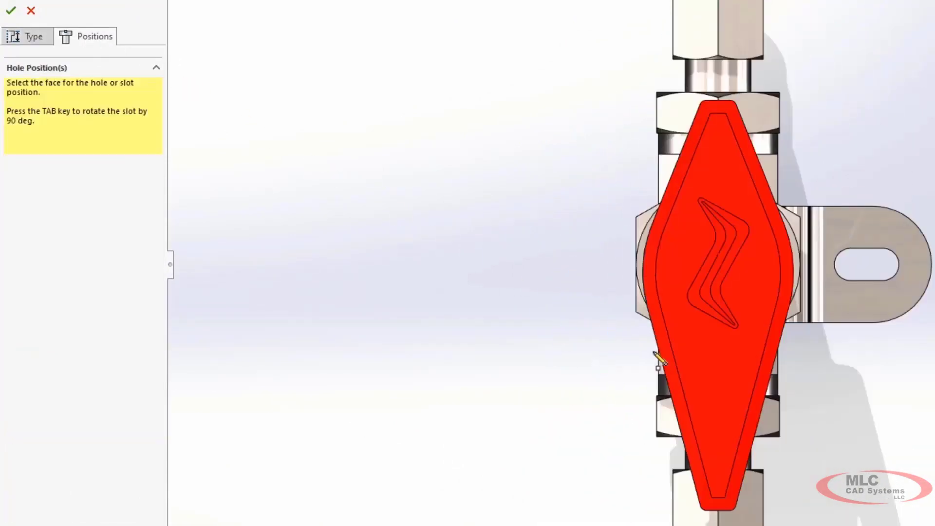
left_click(720, 392)
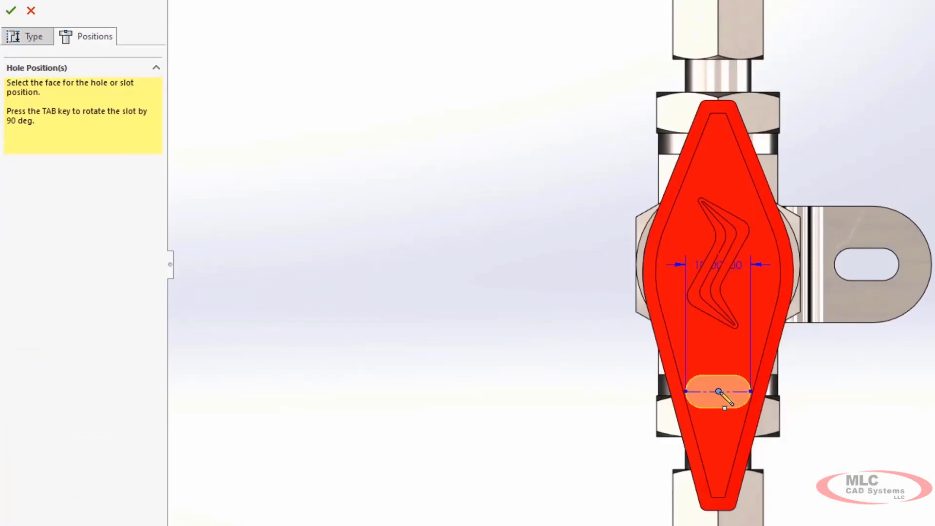
key("Tab")
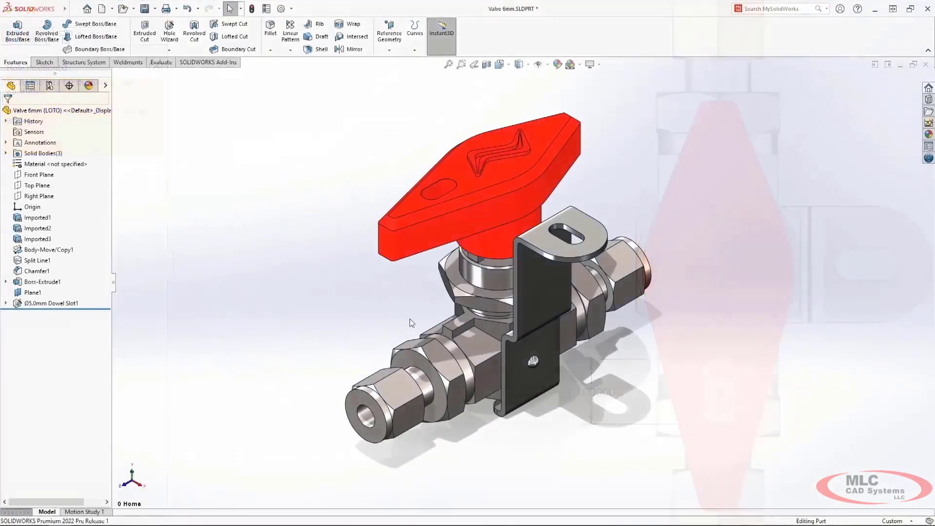
Step: Create an offset copy of Plane1 partway down the handle and split the handle's side faces along it
left_click(607, 133)
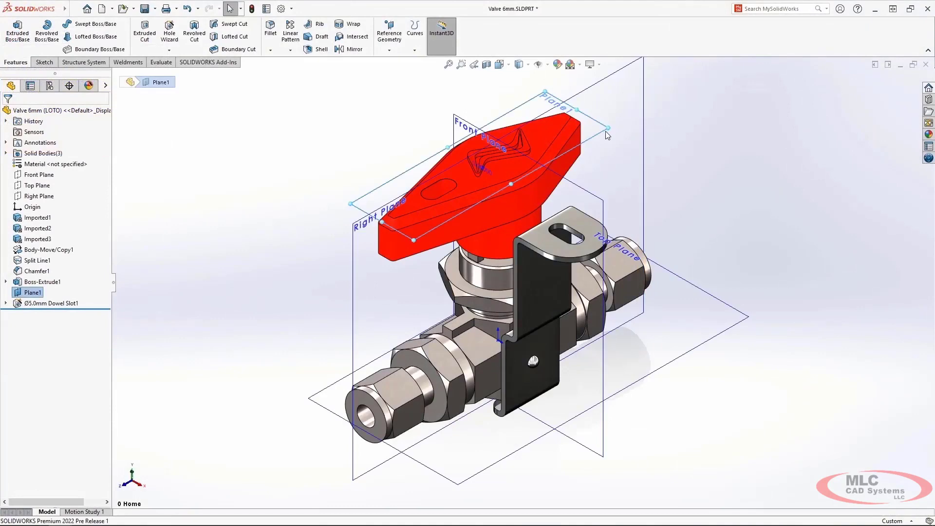
left_click_drag(607, 132, 601, 157, "ctrl")
left_click(613, 201)
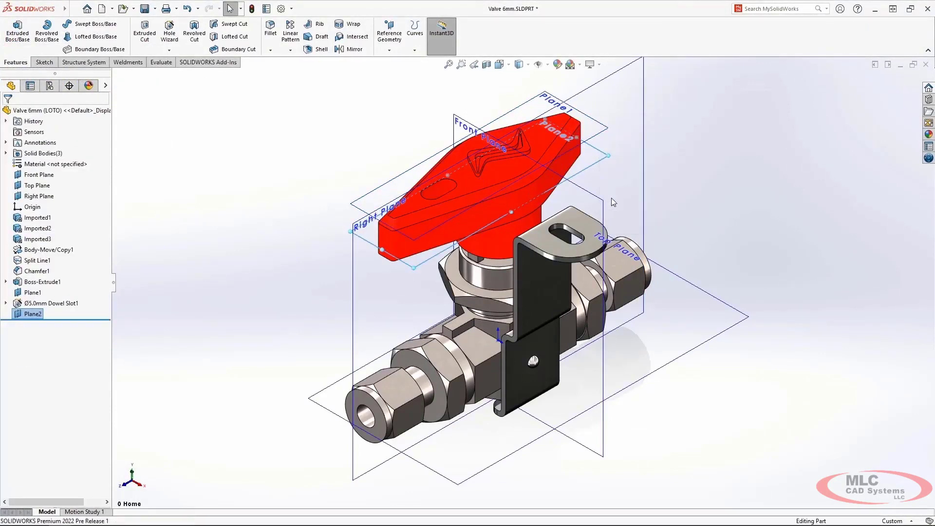
left_click(573, 159)
key("Return")
Step: Draft the handle's side faces from the split parting line, pulling from the top face, with 6 degrees in Direction 1 and Direction 2 enabled
key("s")
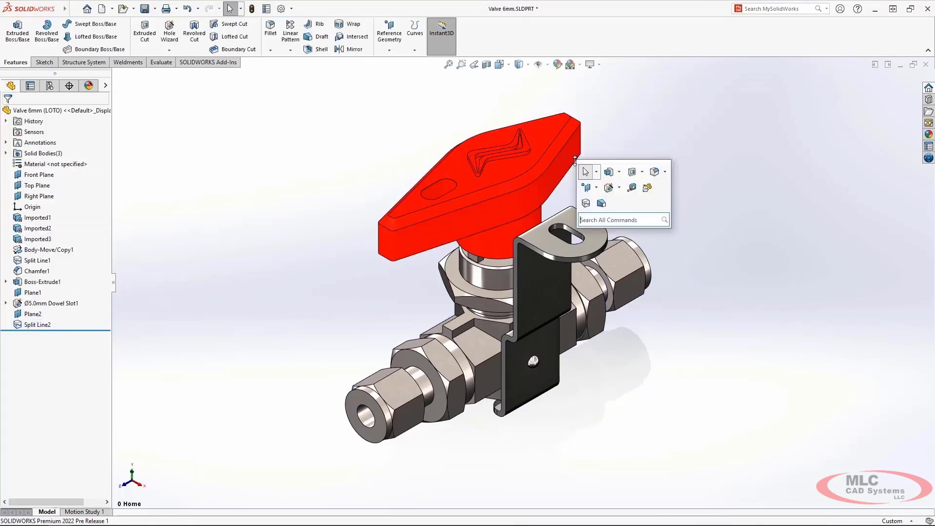
left_click(600, 200)
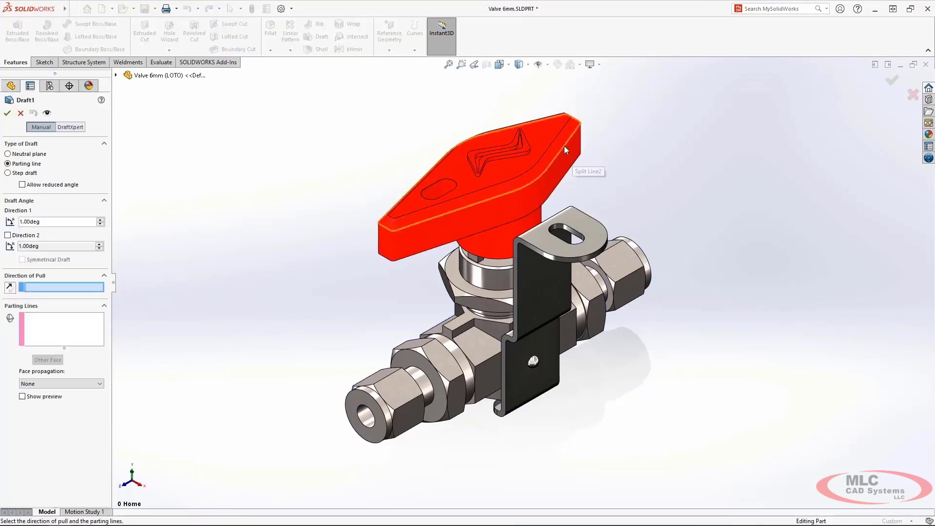
left_click(554, 133)
left_click(572, 161)
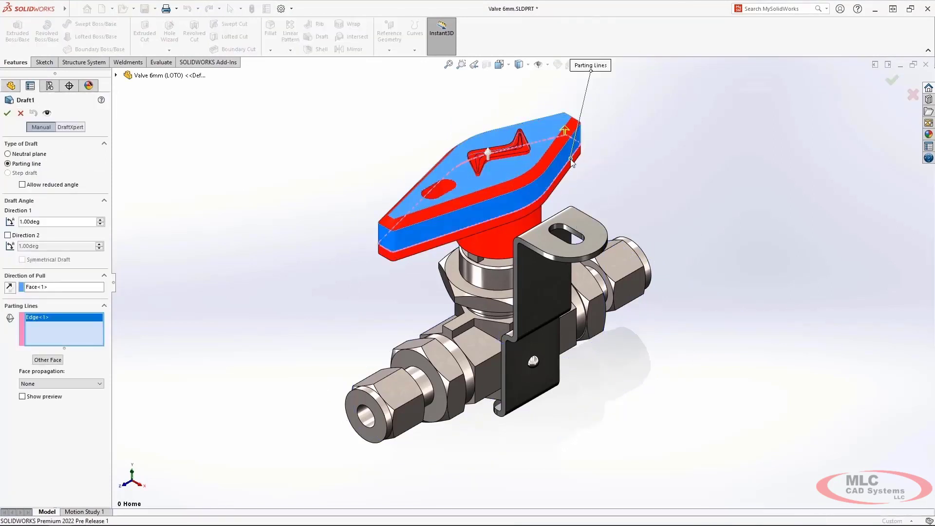
left_click(101, 220)
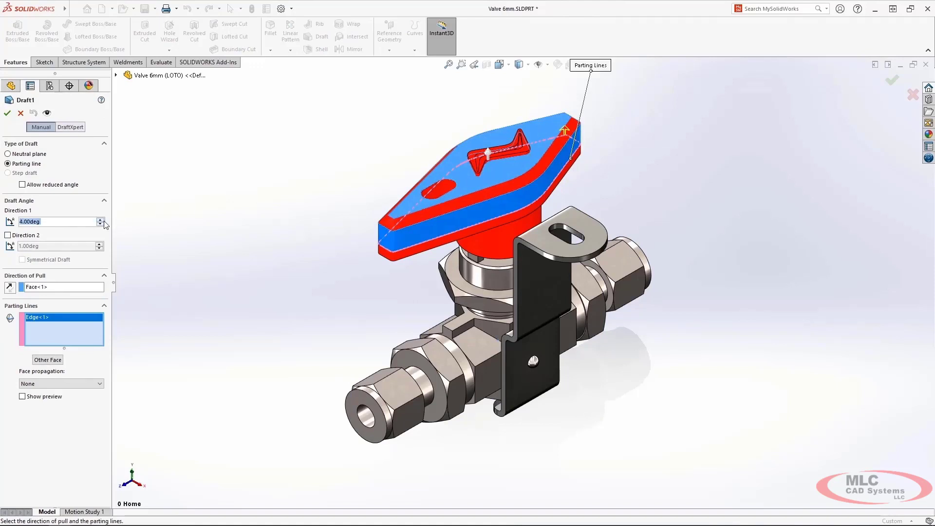
left_click(7, 234)
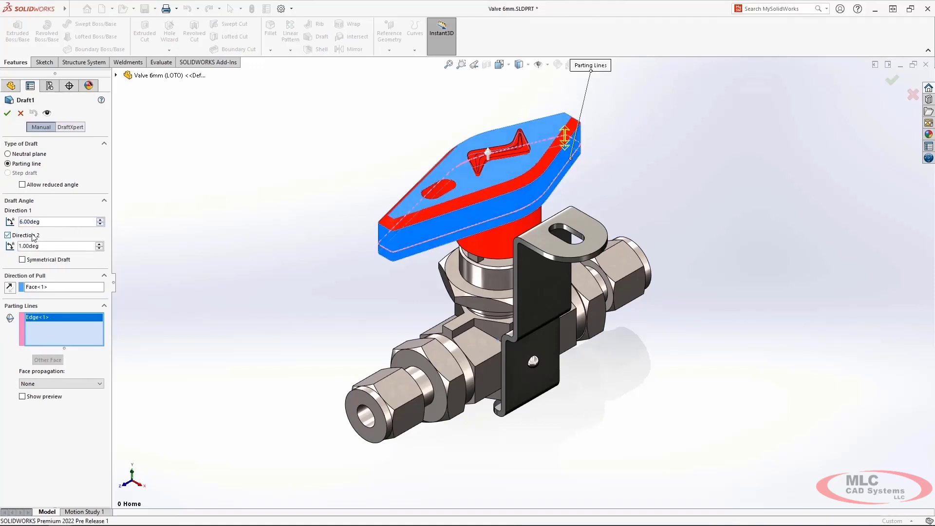
left_click(100, 244)
left_click(100, 244)
left_click(7, 113)
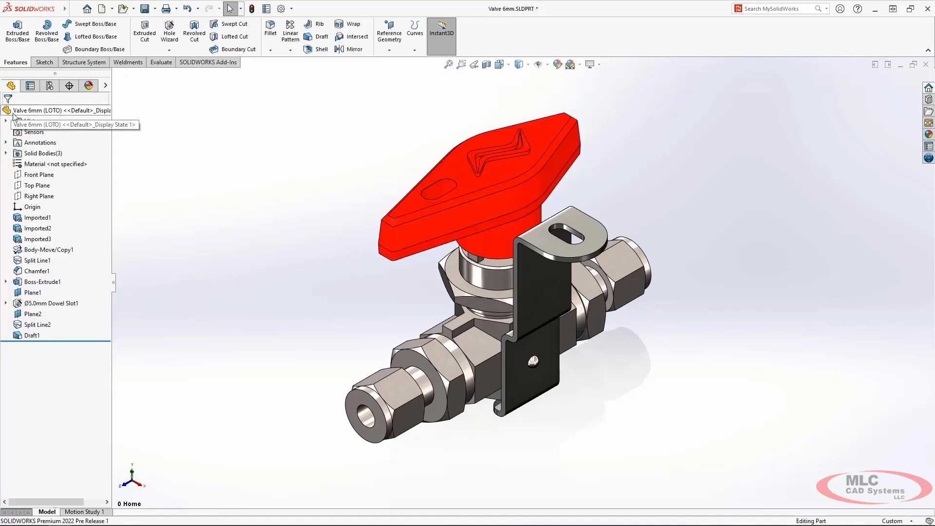
Step: Save all three solid bodies of the valve as separate part files with auto-assigned titles
right_click(55, 154)
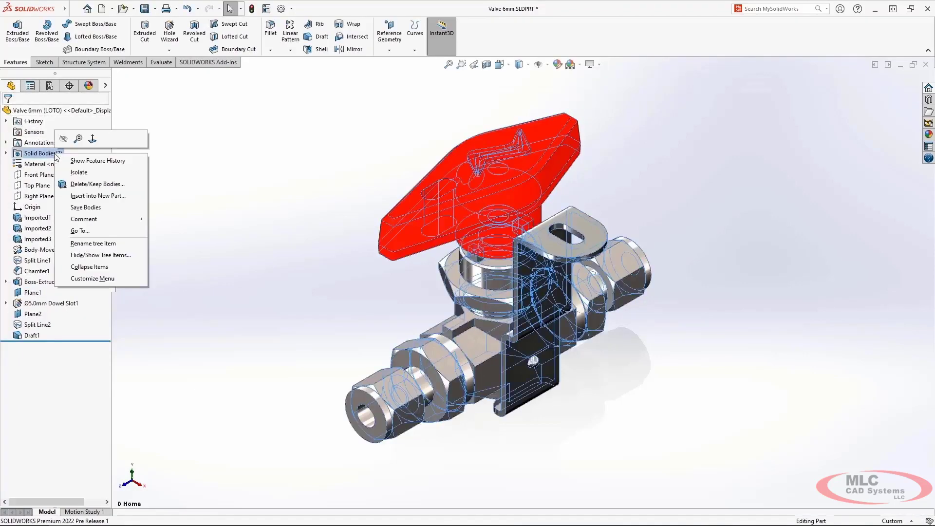
left_click(136, 211)
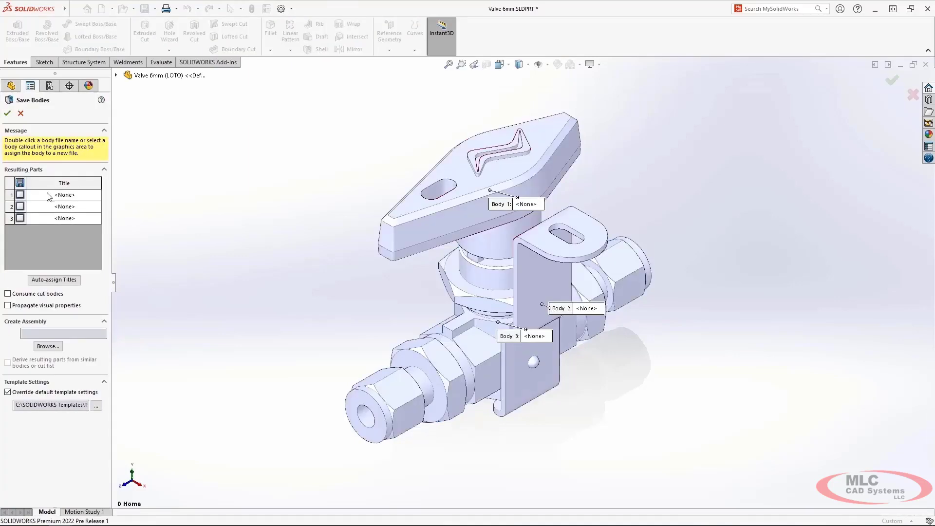
left_click(54, 280)
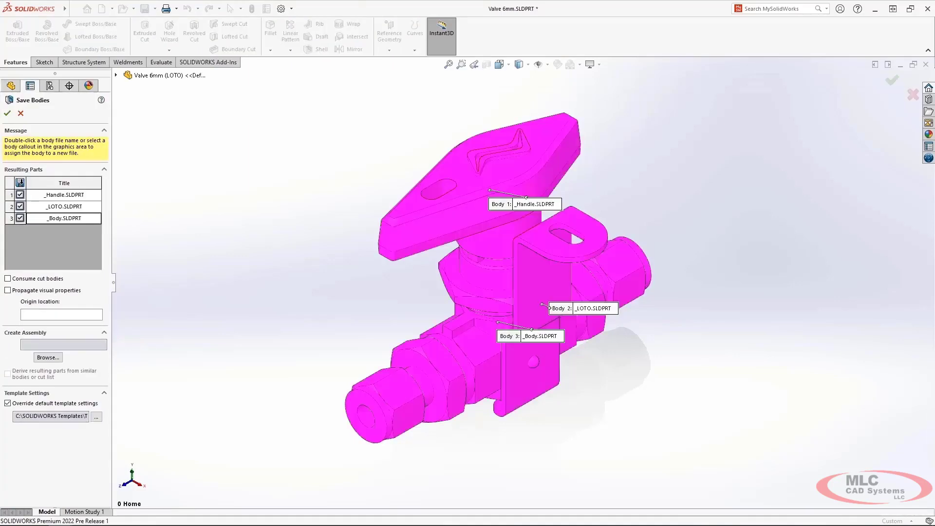
left_click(8, 116)
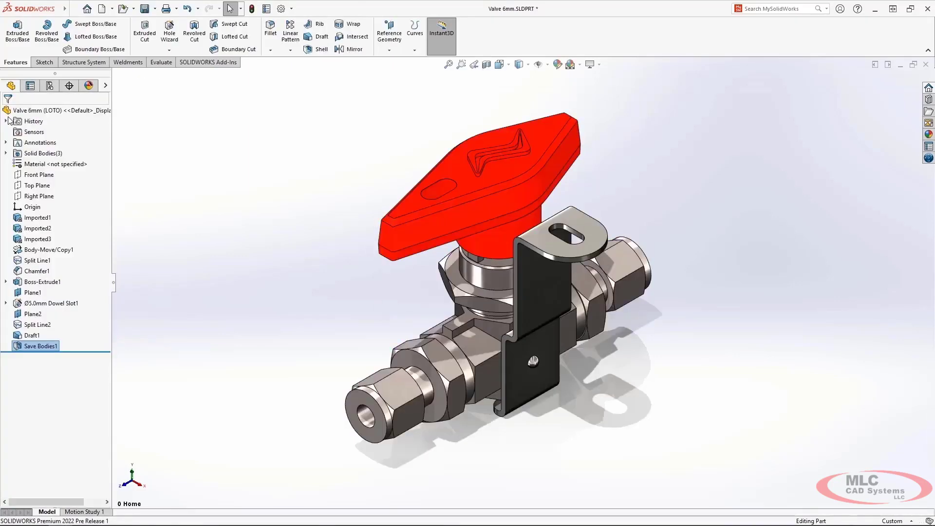
Step: Pack and Go the valve part with only _Handle.sldprt, leaving out _Body and _LOTO, to the zip file Valve 6mm.zip
left_click(74, 9)
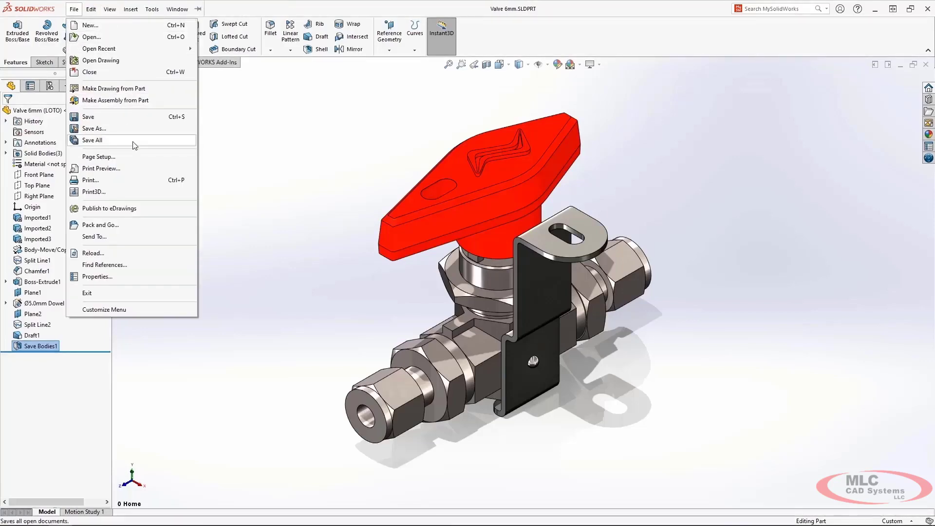
left_click(155, 224)
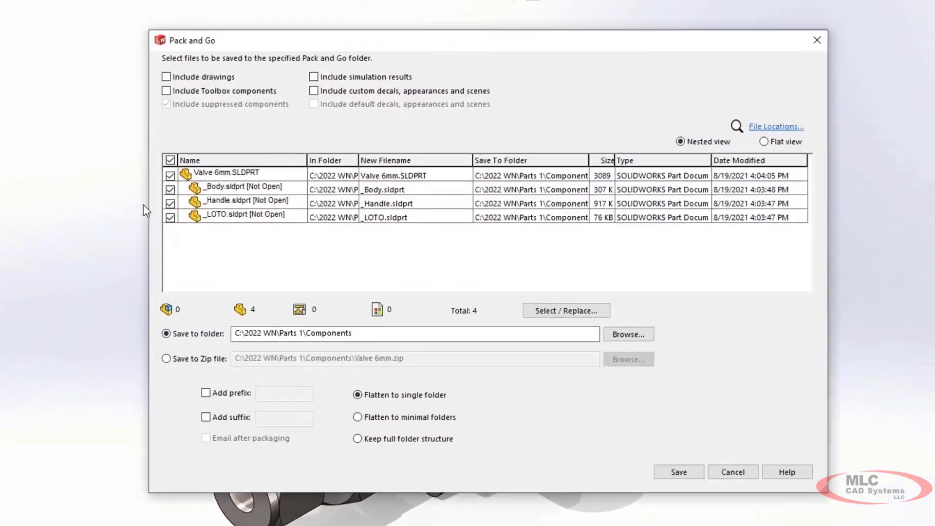
left_click(316, 201)
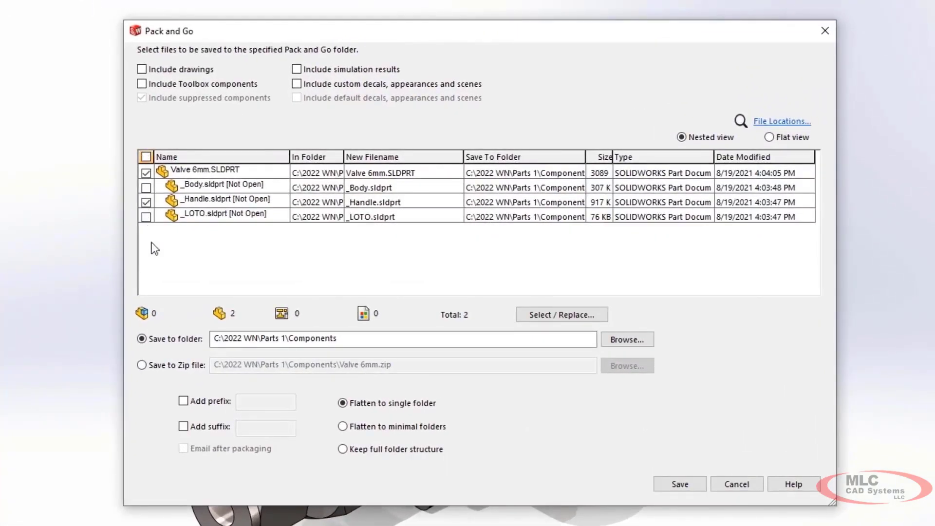
left_click(141, 364)
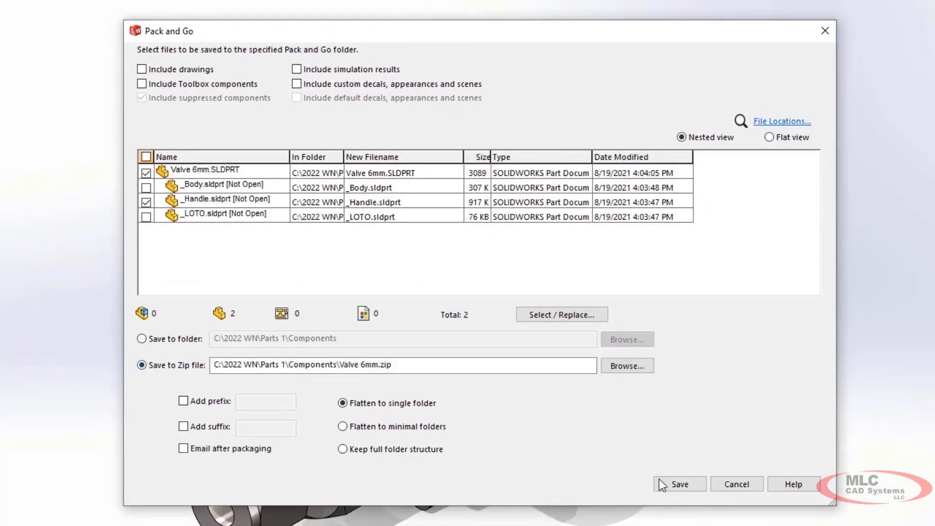
left_click(680, 484)
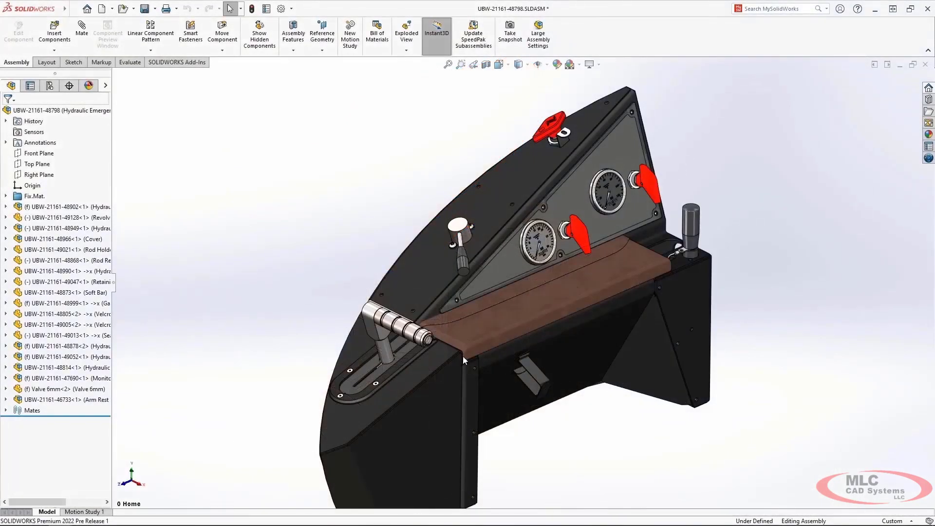
left_click(393, 326)
key("d")
left_click(415, 314)
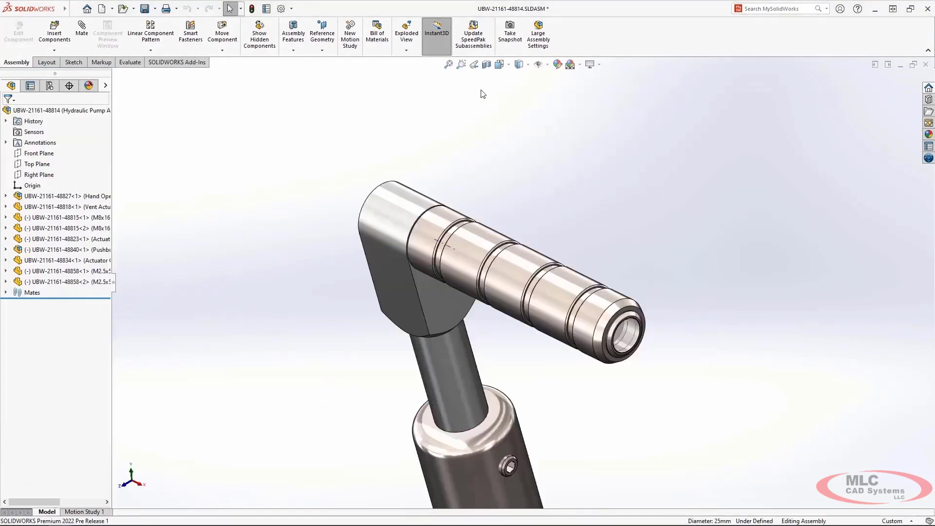
Step: Section the pump subassembly with the Top Plane, offset about 140.8 mm and tilted about 30.9 degrees
left_click(486, 65)
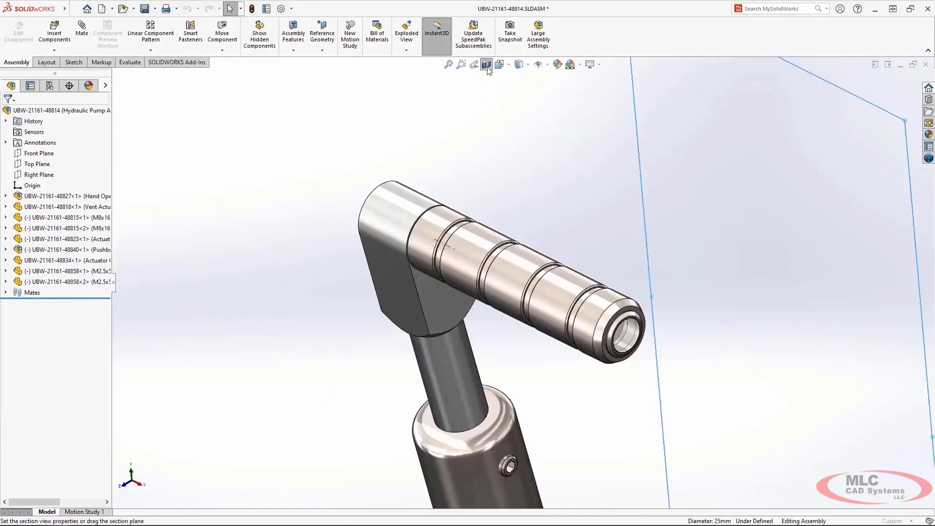
left_click(38, 308)
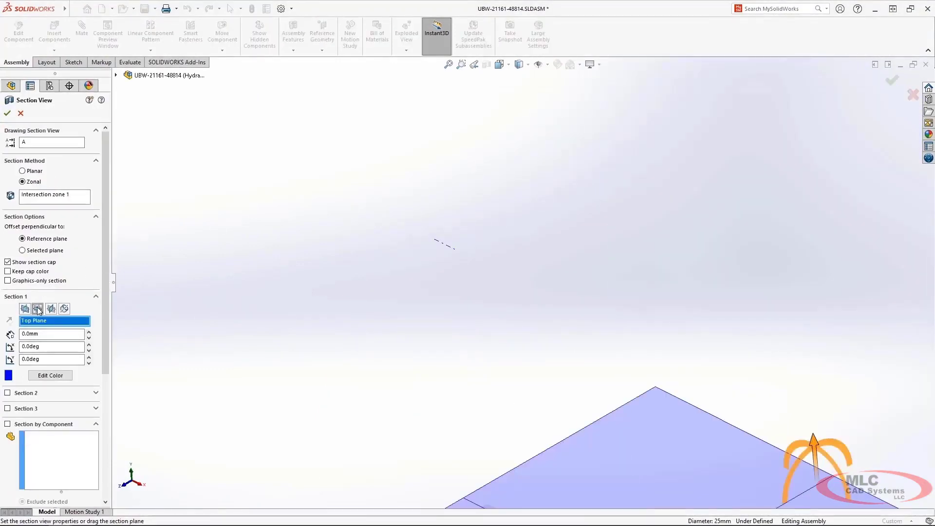
left_click_drag(770, 287, 689, 75)
left_click_drag(595, 173, 565, 204)
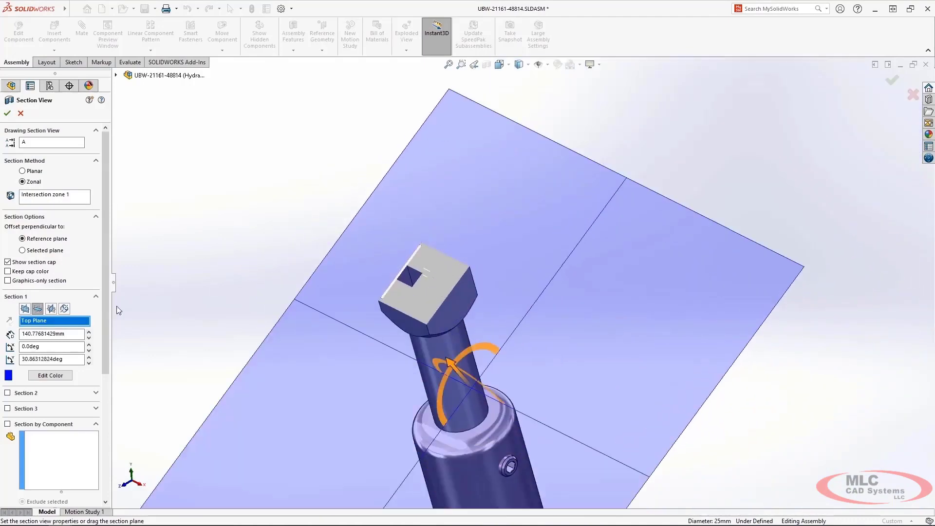
Step: Switch the section to one aligned with the grip's cylindrical face and rotate the cutting plane about its axis
left_click(64, 309)
left_click(458, 264)
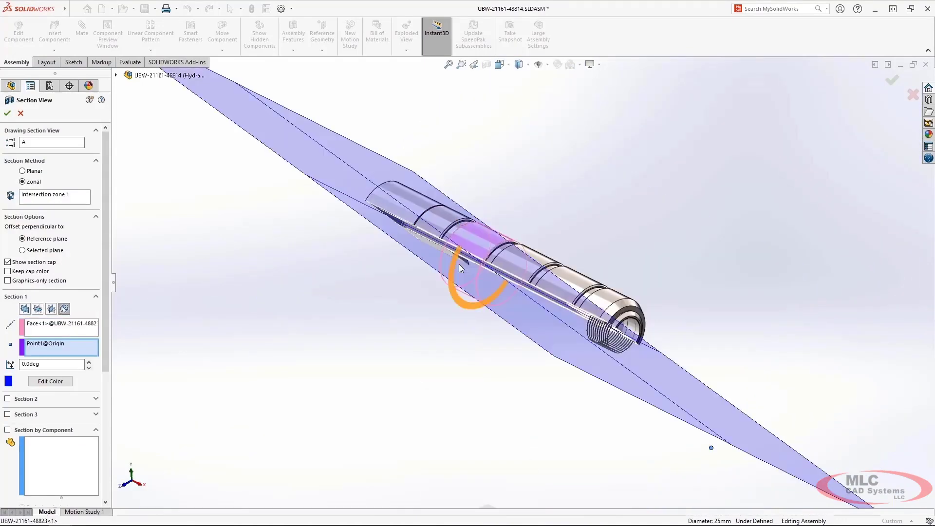
left_click_drag(454, 278, 465, 251)
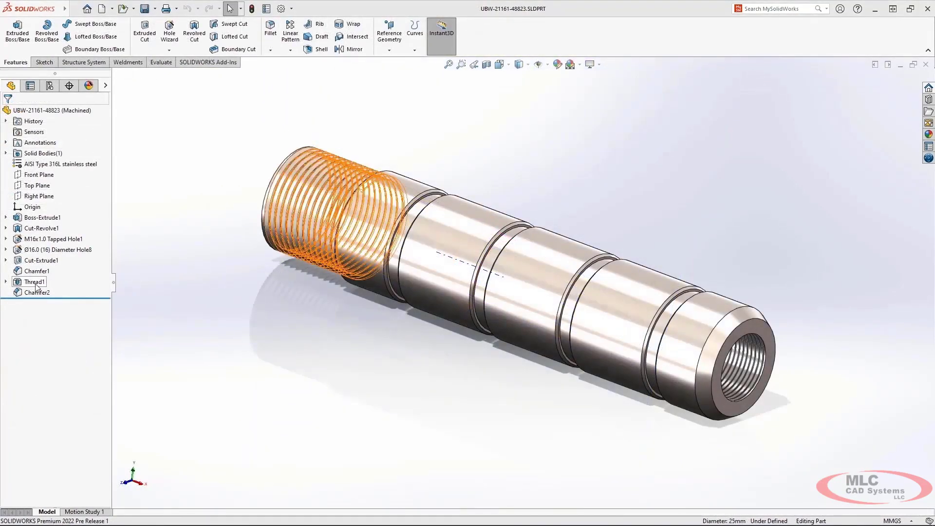
Step: Suppress Thread1 and set up an ANSI Metric Machine Threads stud on the grip's end edge with the Stud Wizard
left_click(39, 283)
left_click(62, 252)
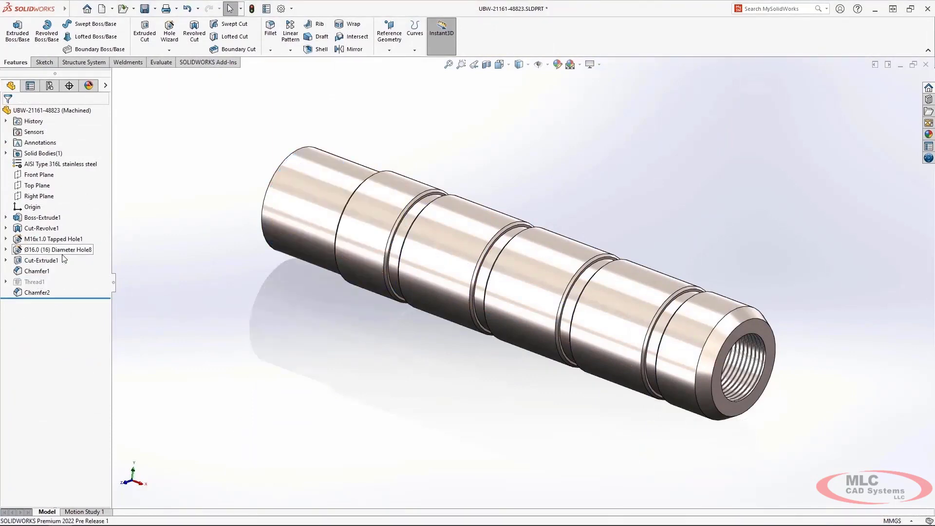
left_click(170, 50)
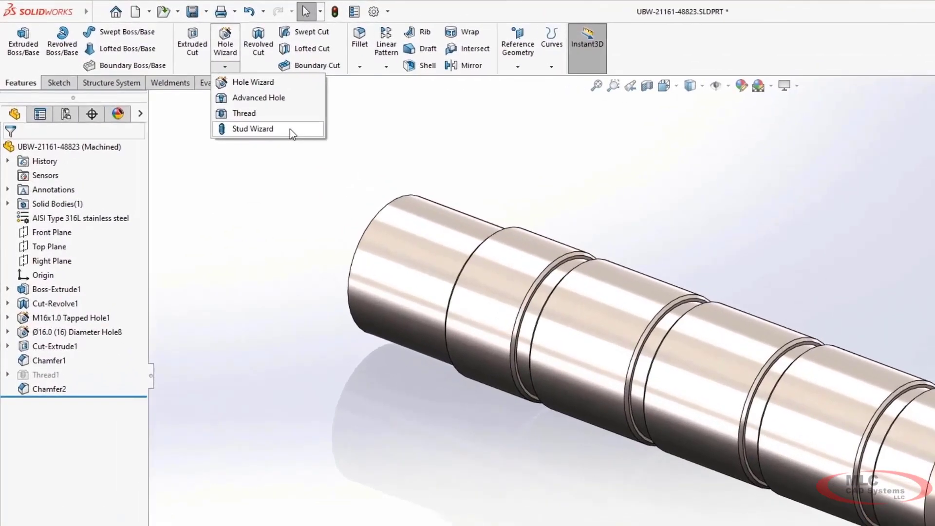
left_click(218, 97)
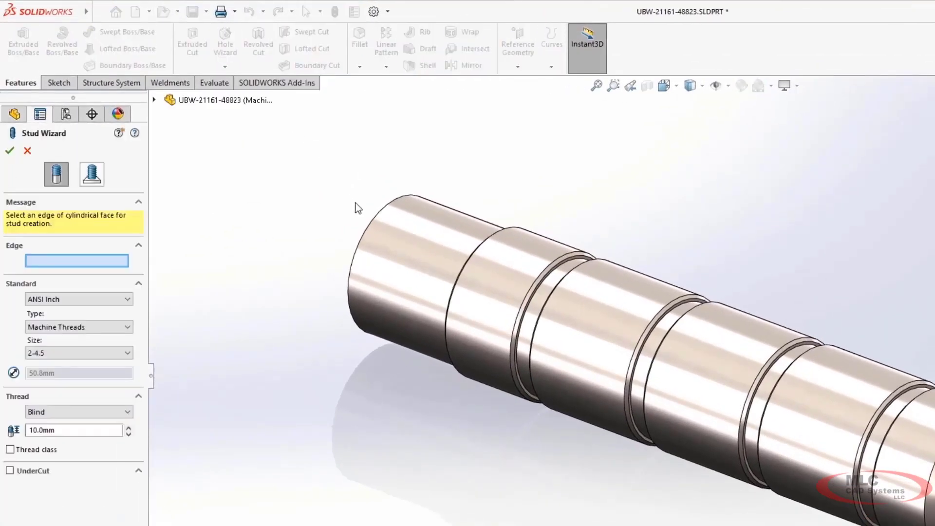
left_click(369, 224)
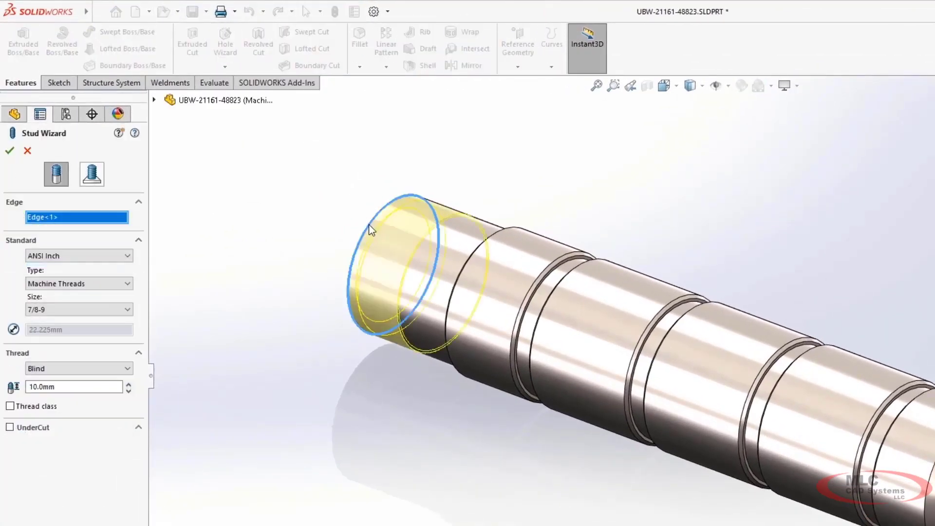
left_click(112, 256)
left_click(111, 276)
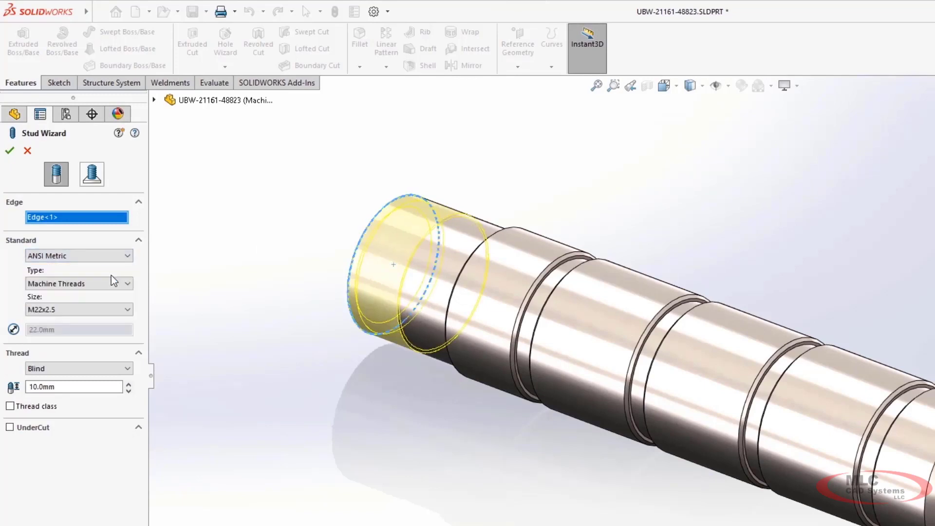
Step: Create the stud with size M22x1.5, thread length Up to Next and an undercut
left_click(112, 309)
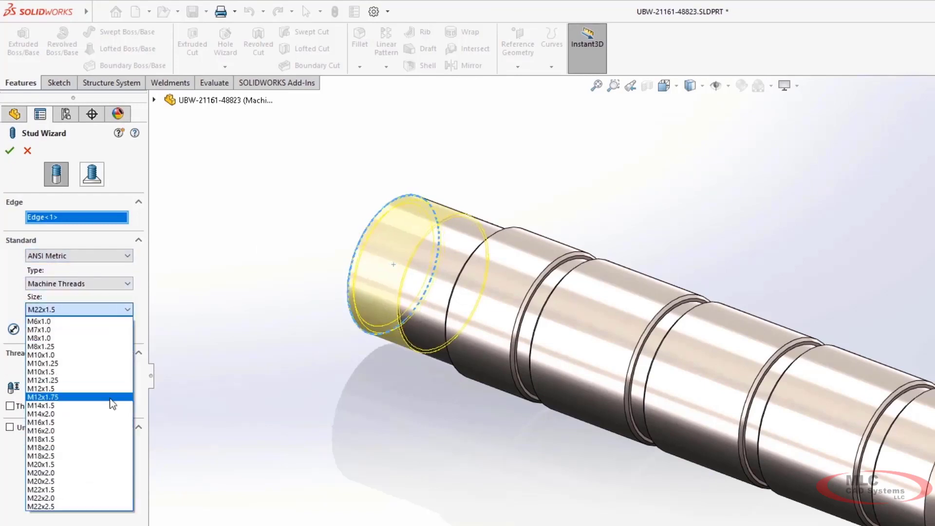
left_click(104, 490)
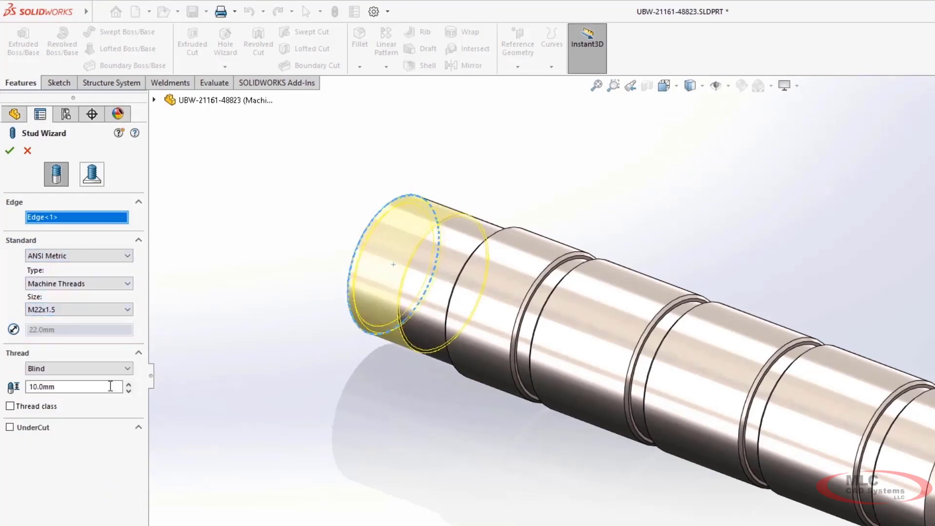
left_click(111, 368)
left_click(111, 390)
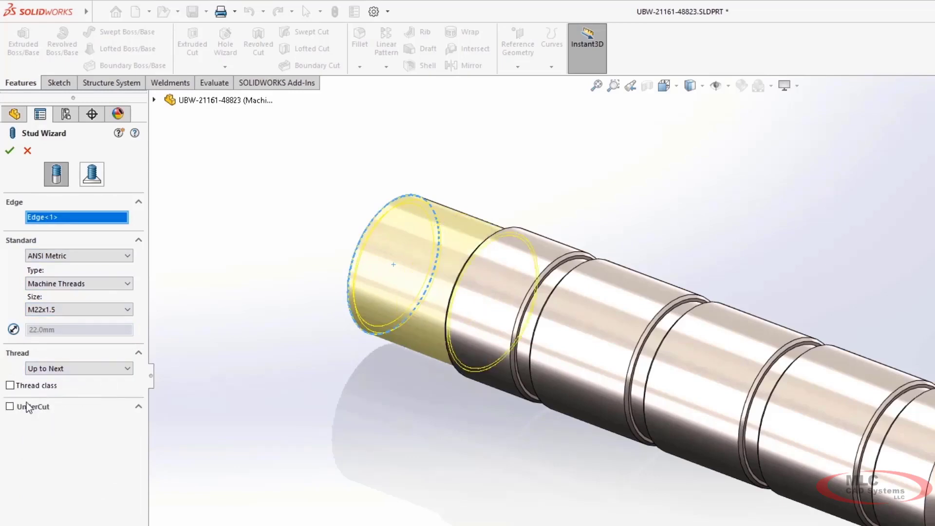
left_click(10, 407)
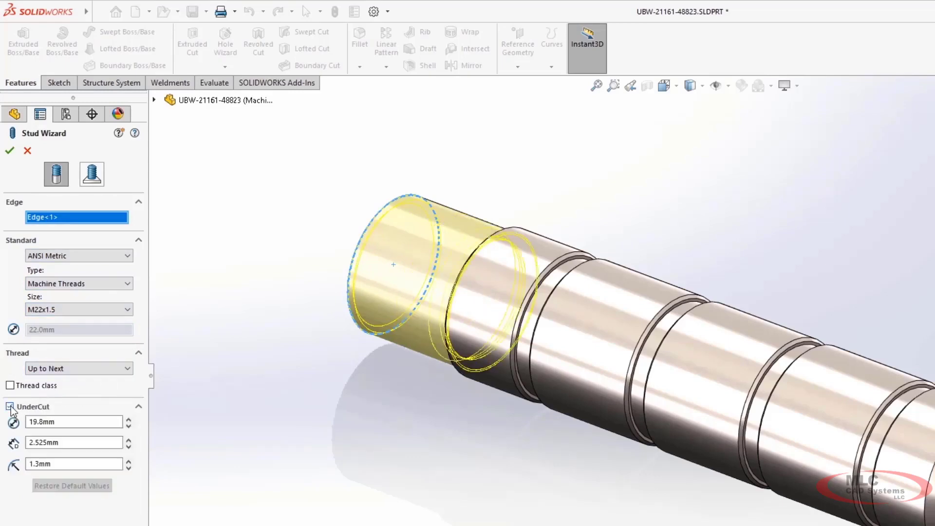
left_click(10, 150)
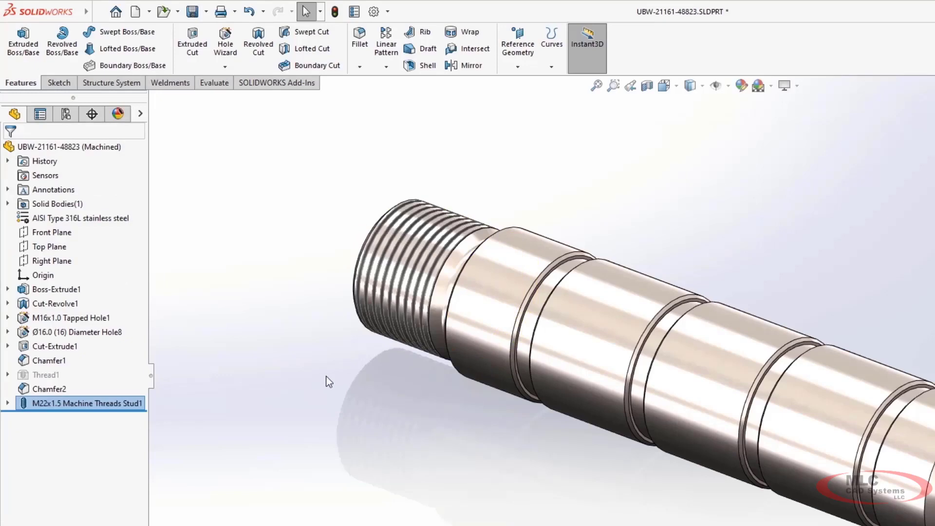
mouse_move(327, 376)
middle_mouse_down()
mouse_move(365, 380)
mouse_move(322, 378)
middle_mouse_up()
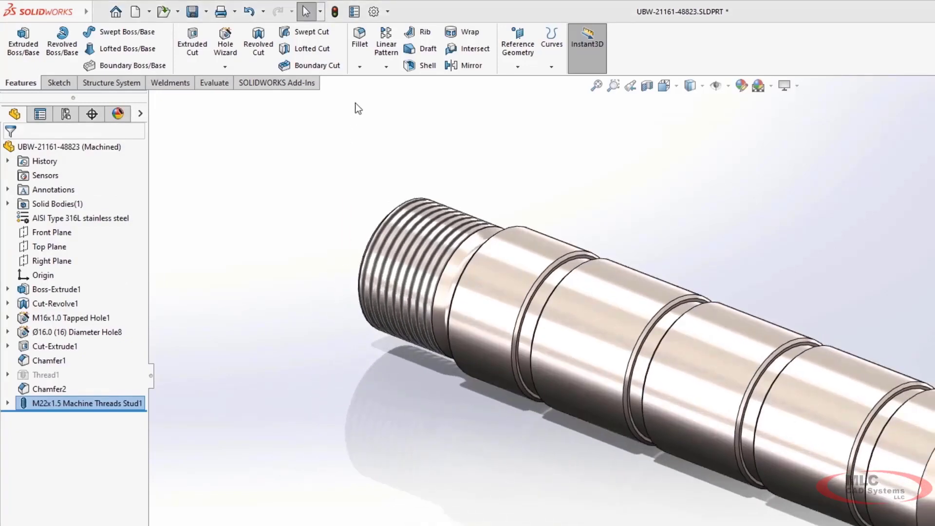
Step: Add a Description property with the value Actuator Handle to the Machined configuration's properties and apply it to all configurations
left_click(354, 12)
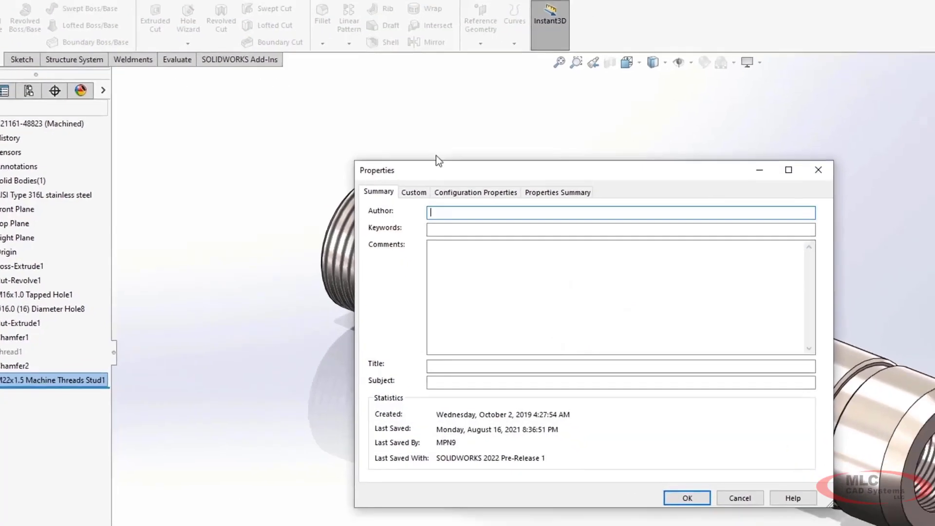
left_click(475, 192)
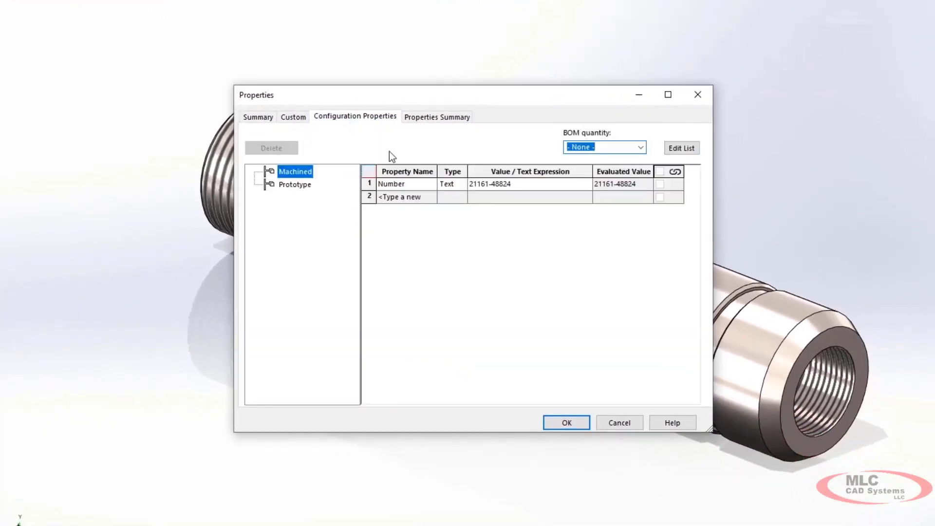
left_click(428, 197)
left_click(431, 197)
left_click(421, 209)
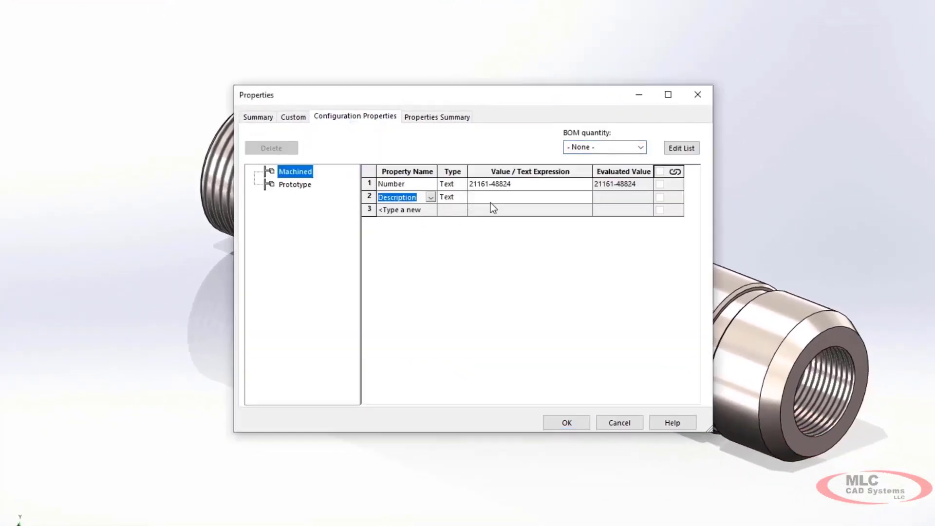
left_click(491, 201)
type("Actuator Handle")
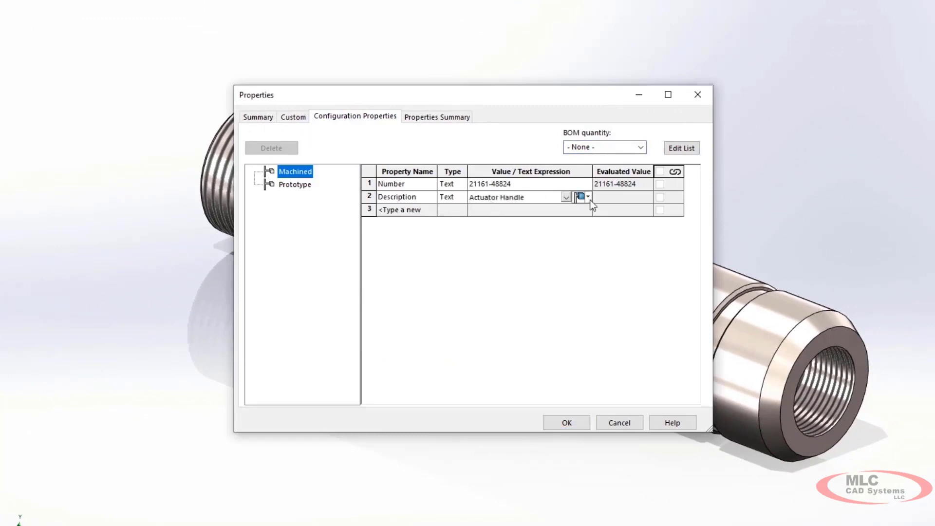
left_click(590, 199)
left_click(598, 233)
Step: Add a Material configuration property linked to the part's material and open its configuration scope choices
left_click(432, 211)
left_click(431, 211)
left_click(412, 253)
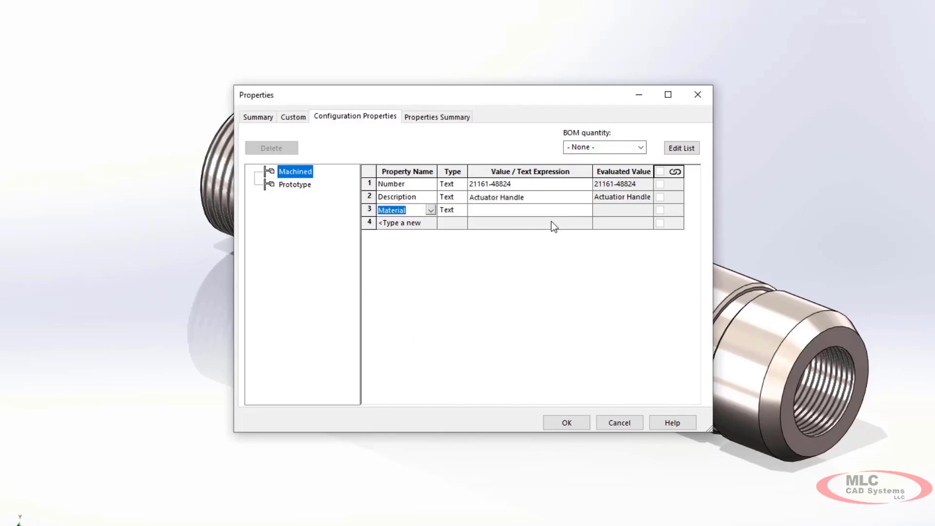
left_click(568, 212)
left_click(567, 211)
left_click(579, 217)
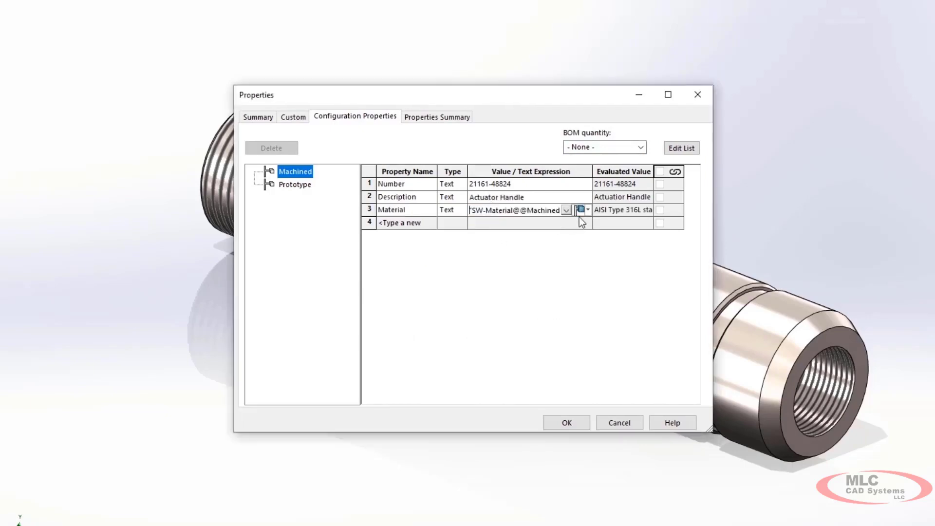
left_click(587, 211)
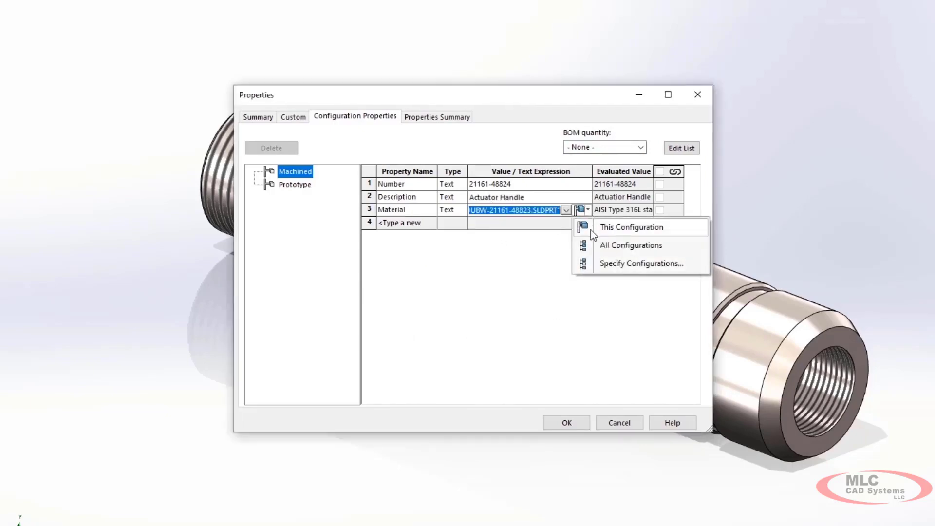
Step: Review the Material and Number properties across configurations in the properties summary and select the Prototype configuration's number value
left_click(420, 118)
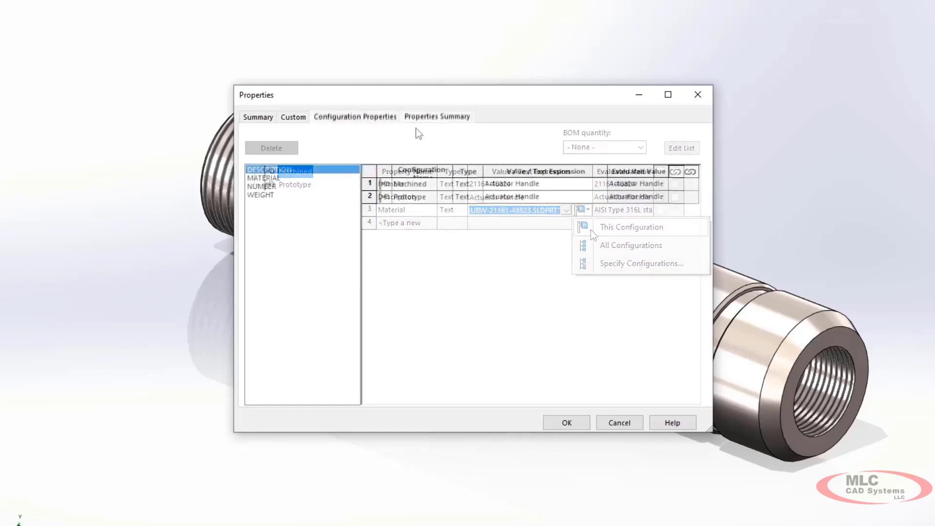
left_click(293, 178)
left_click(295, 186)
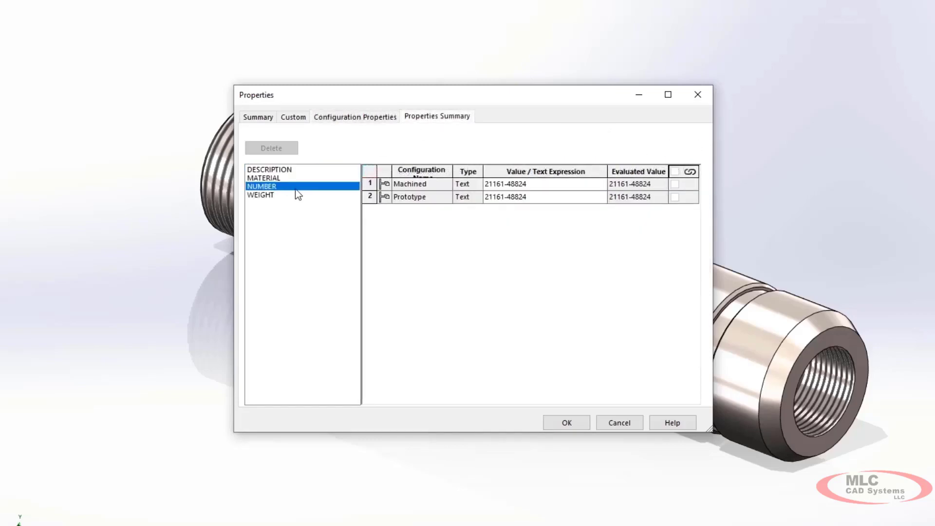
left_click(544, 200)
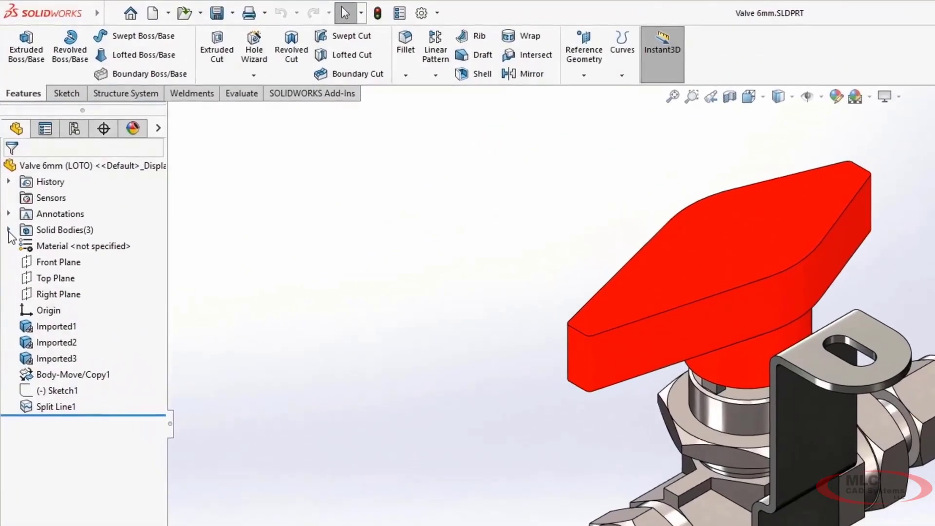
left_click(9, 231)
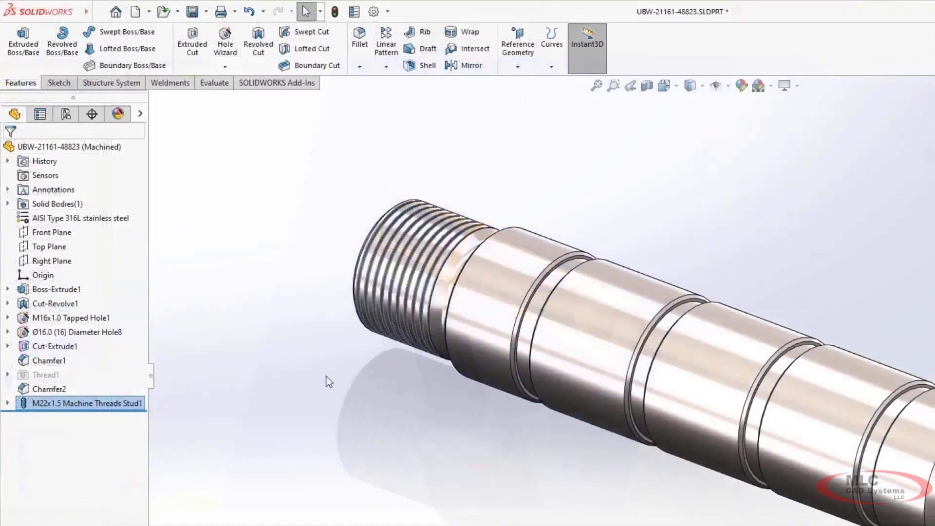
mouse_move(327, 377)
middle_mouse_down()
mouse_move(364, 379)
mouse_move(322, 380)
middle_mouse_up()
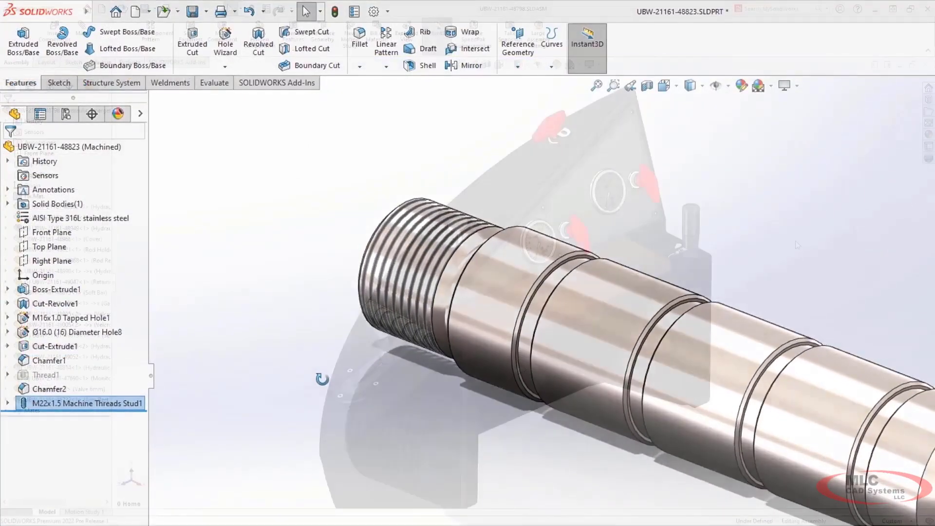
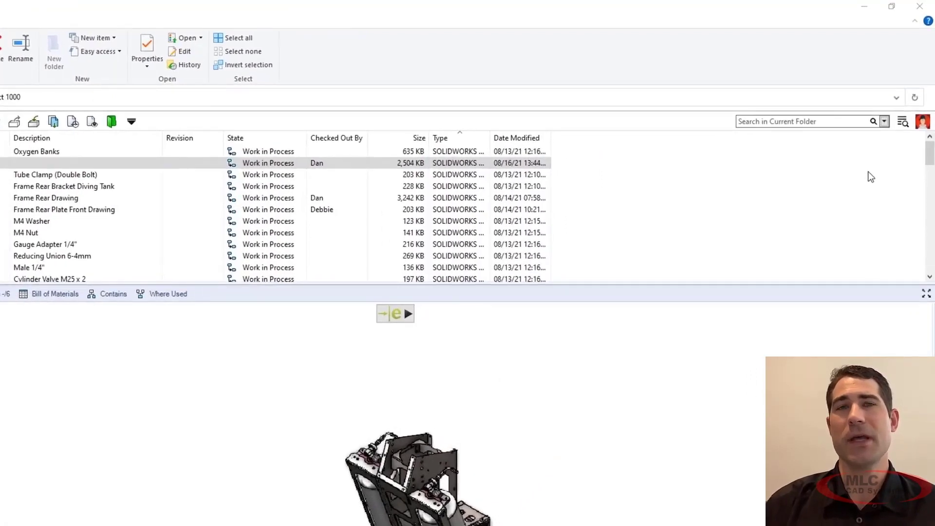
Step: Set the vault user's "What's happening today?" status message to "Finishing The Rear Frame"
mouse_move(924, 131)
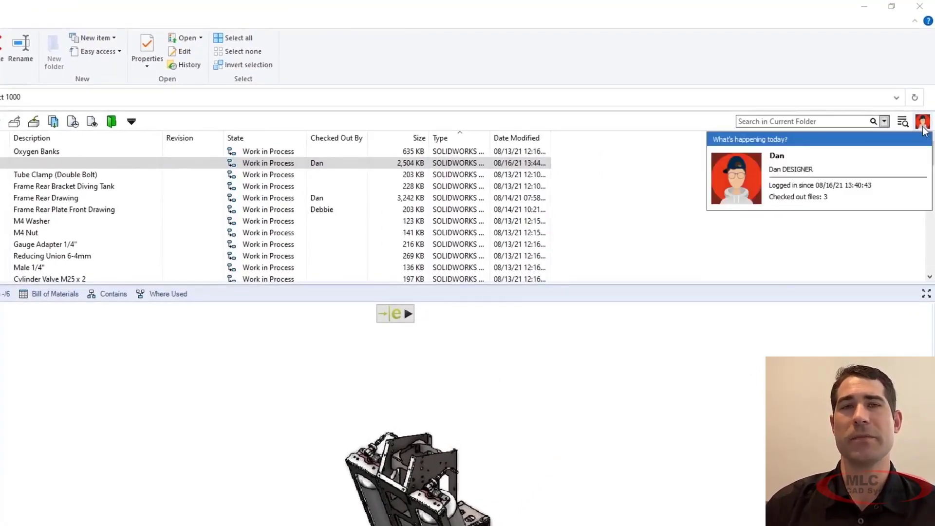
left_click(919, 140)
type("Finishing The Rear Frame")
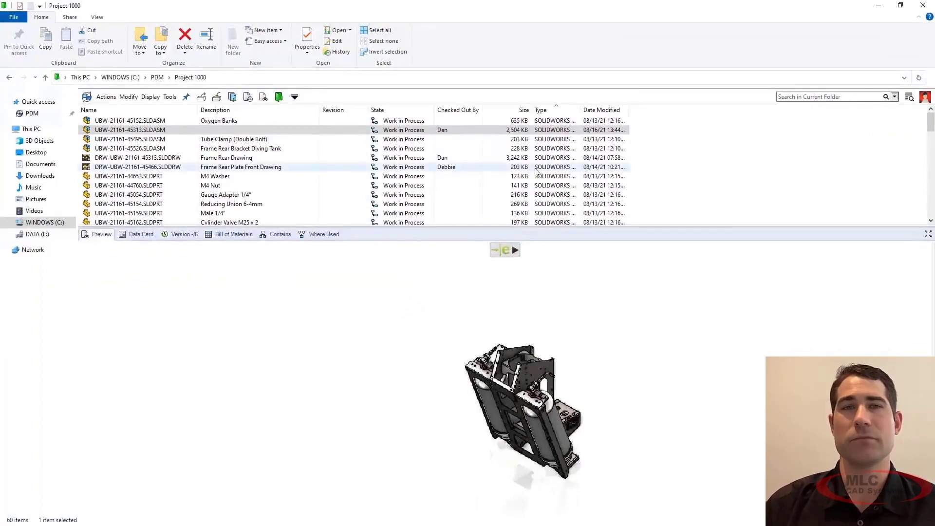
mouse_move(453, 171)
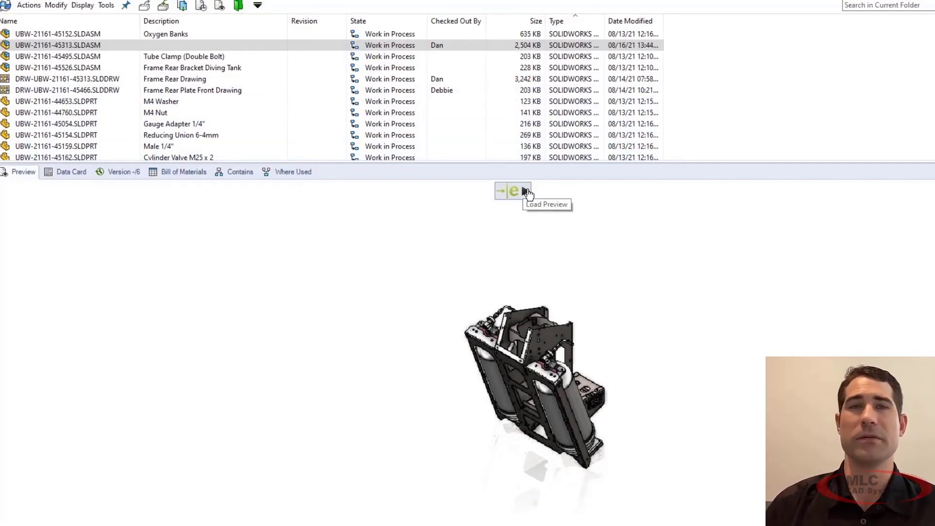
left_click(528, 193)
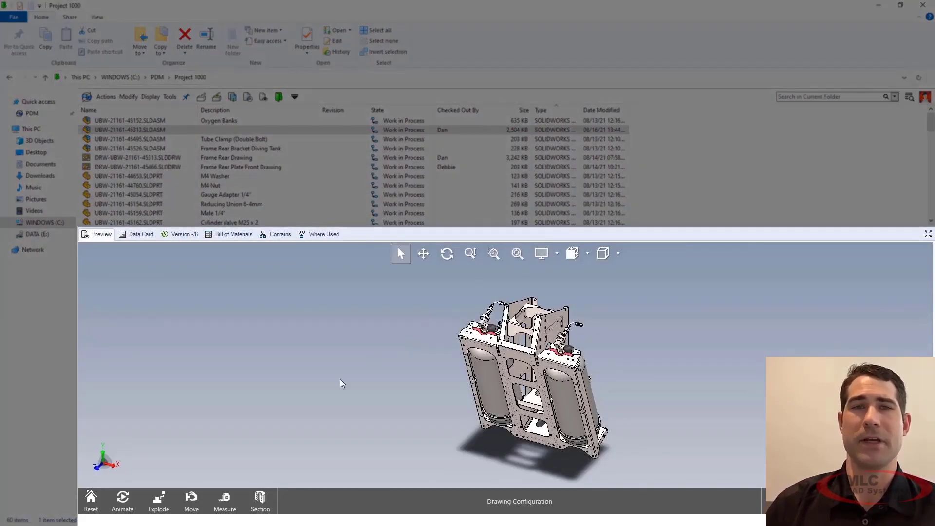
left_click(224, 500)
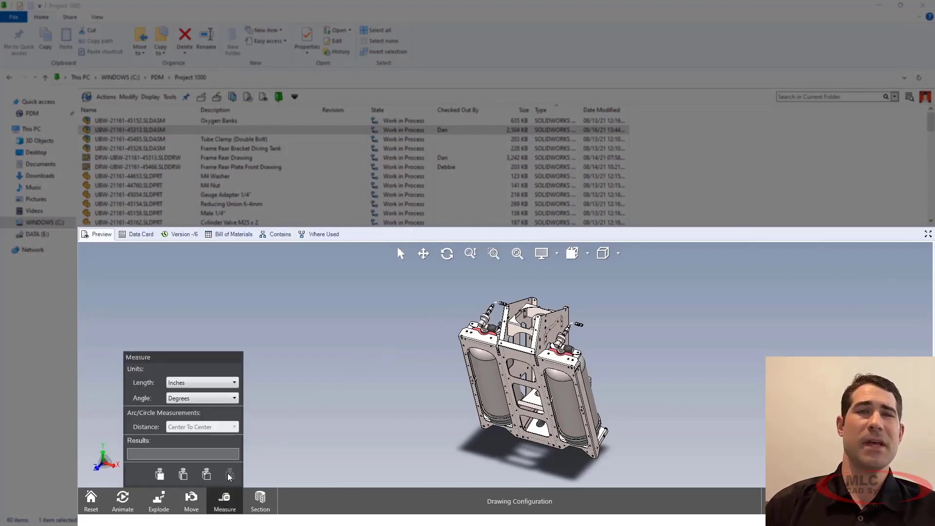
left_click(233, 384)
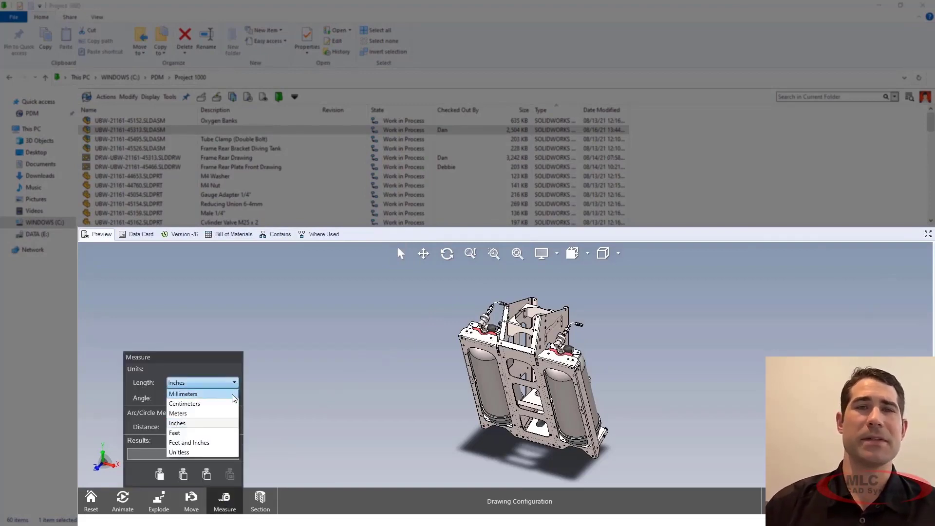
left_click(232, 394)
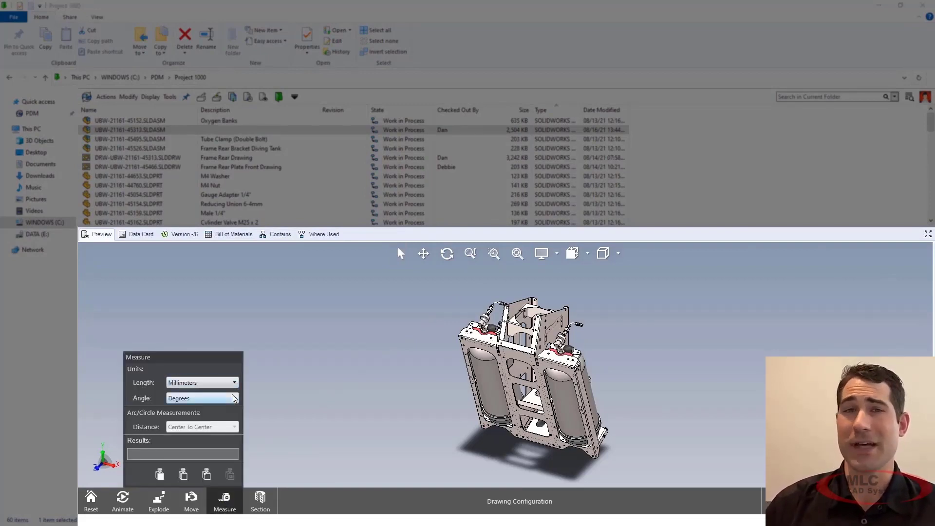
left_click(223, 502)
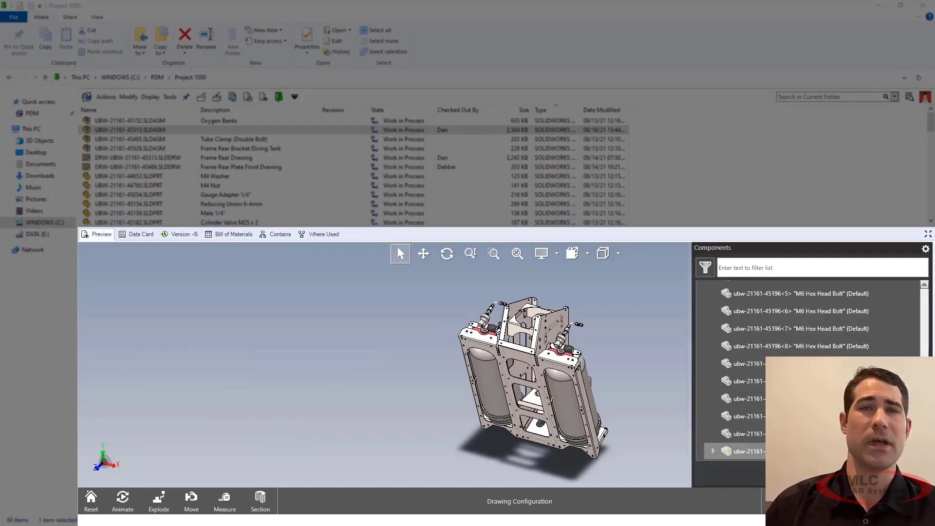
left_click(794, 451)
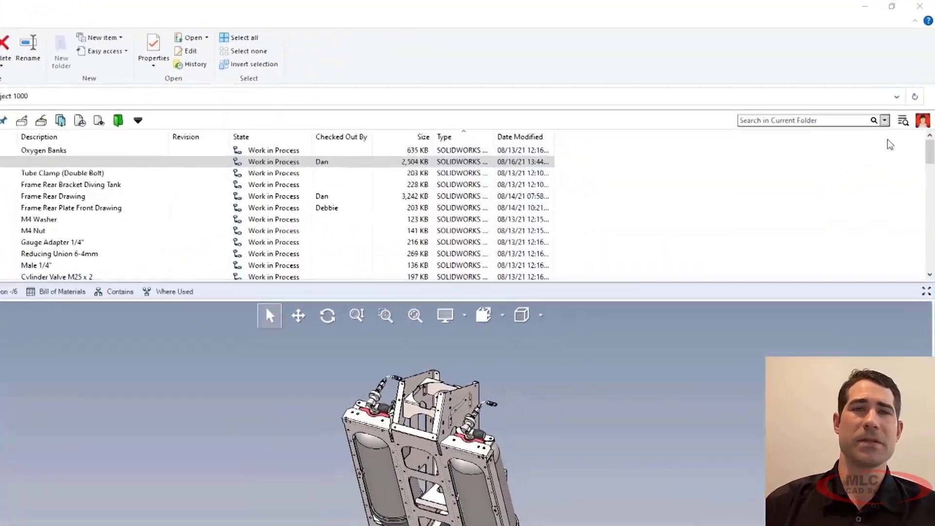
Step: Search the vault for CE with EXALEAD OnePart Search
left_click(909, 102)
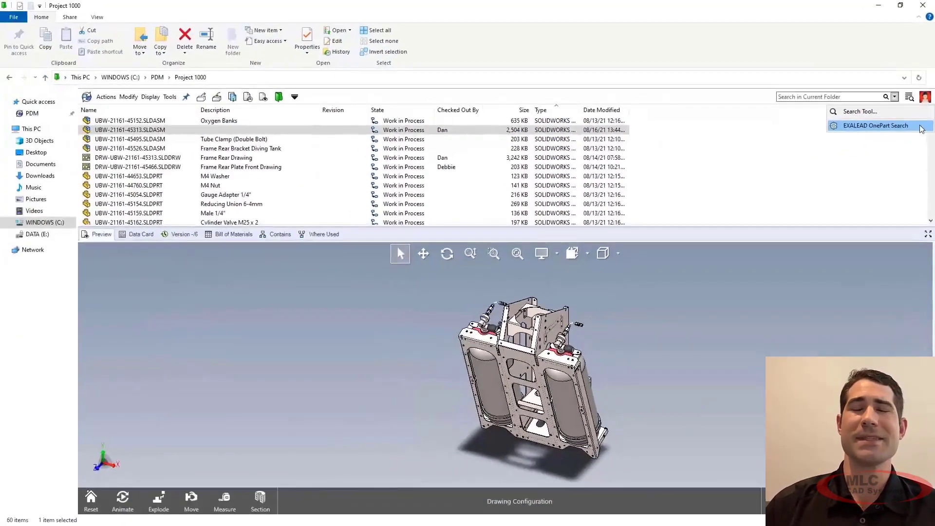
left_click(915, 158)
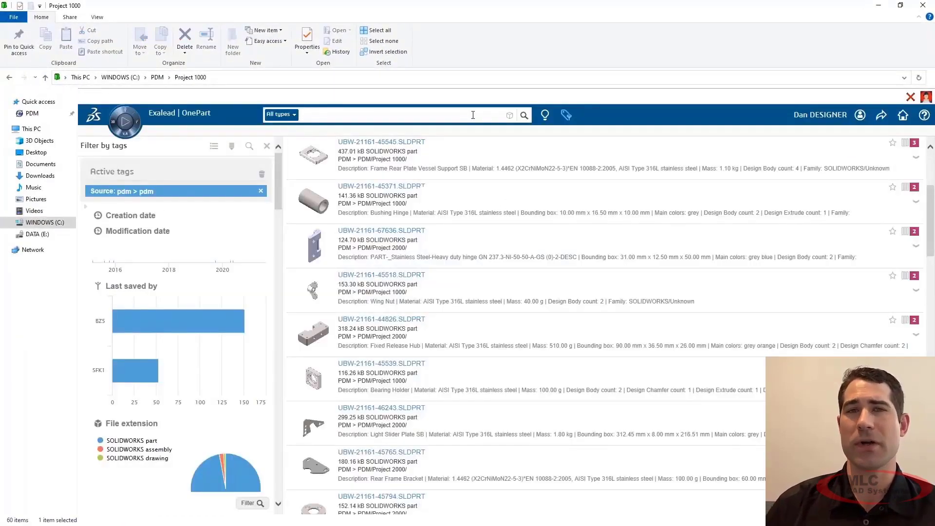
type("CE")
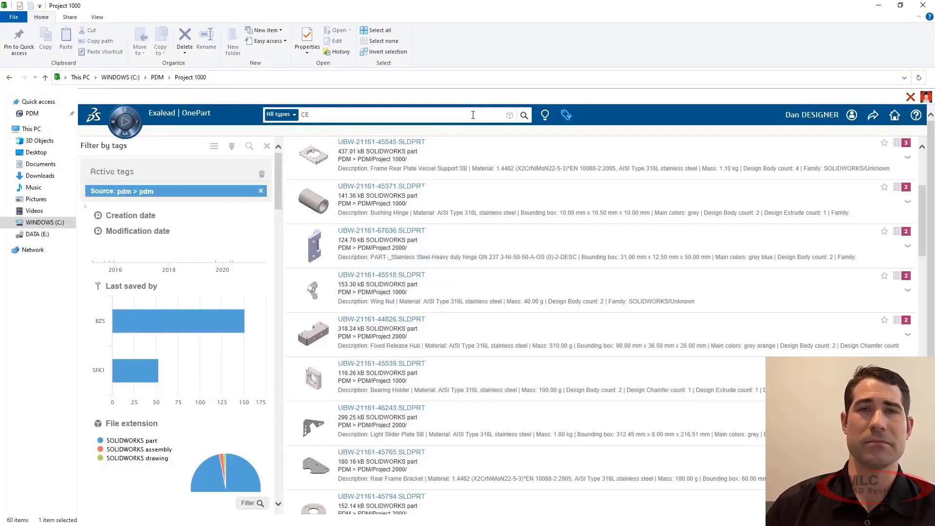
key("Return")
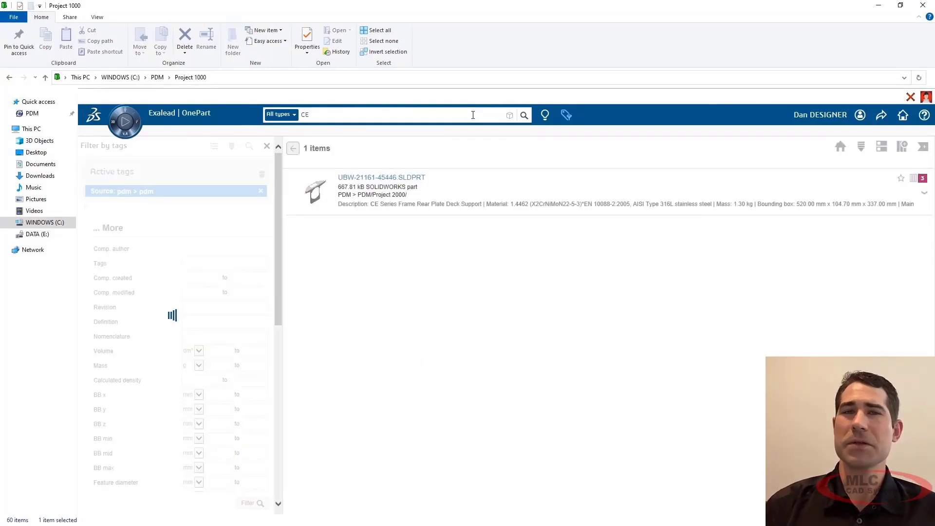
left_click(375, 183)
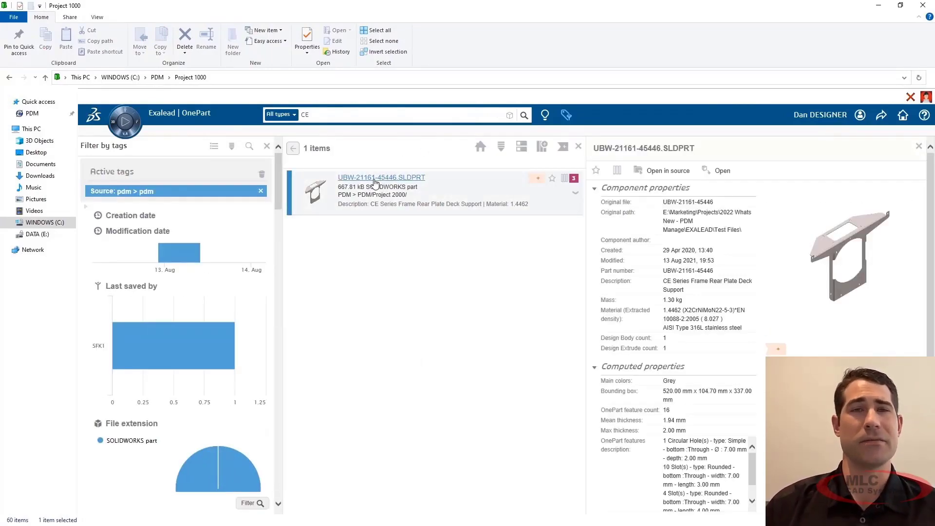
left_click(617, 170)
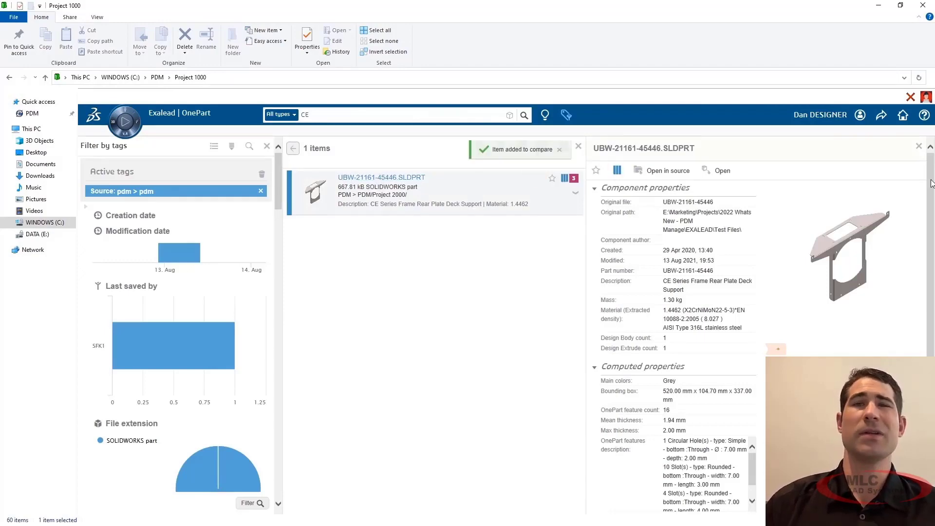
scroll(931, 183, "down", 5)
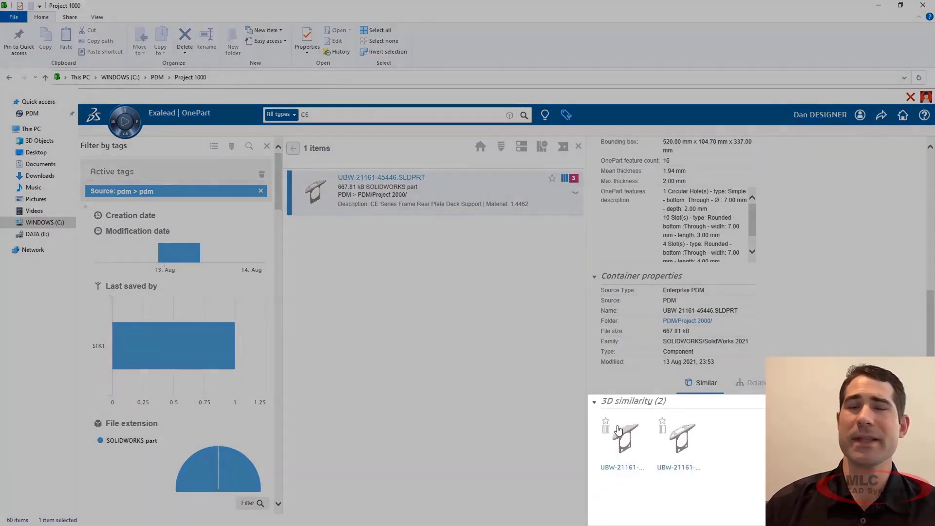
left_click(606, 429)
left_click(663, 429)
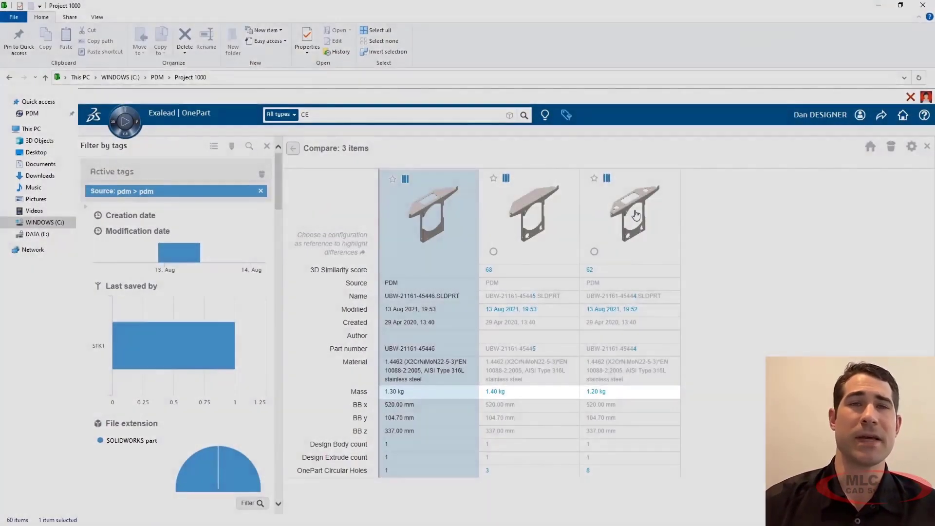
left_click(636, 214)
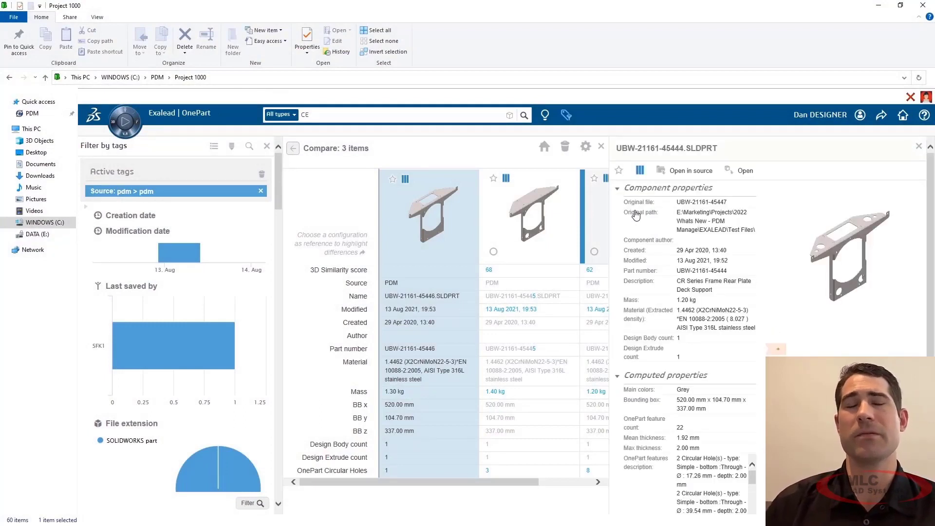
left_click(728, 171)
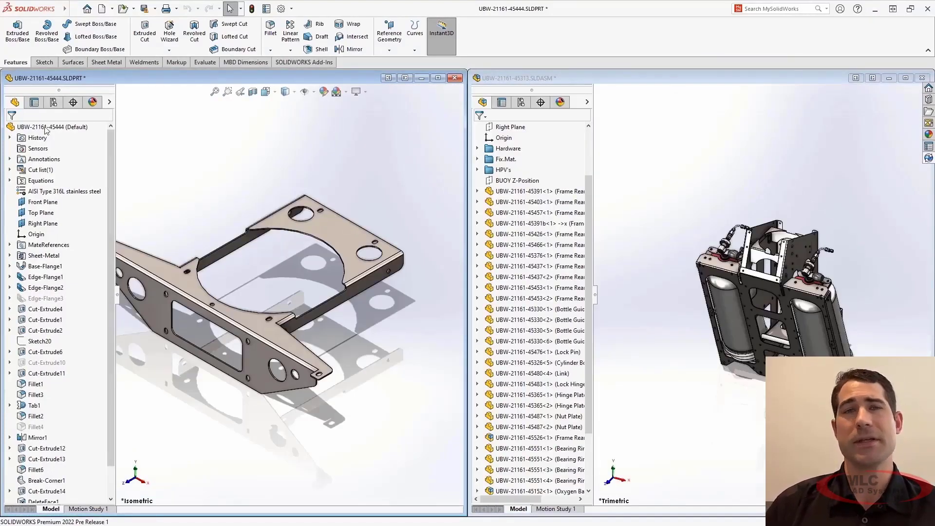
left_click_drag(46, 129, 783, 240)
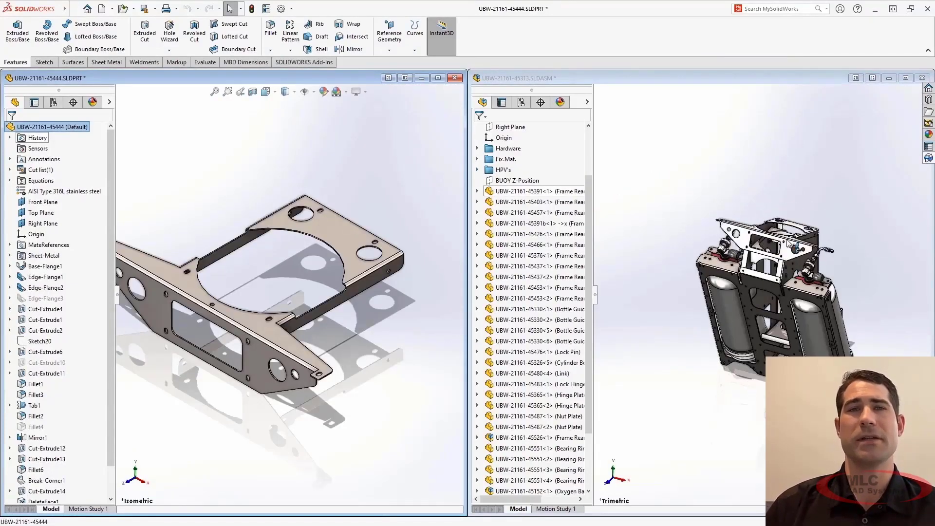
left_click(905, 78)
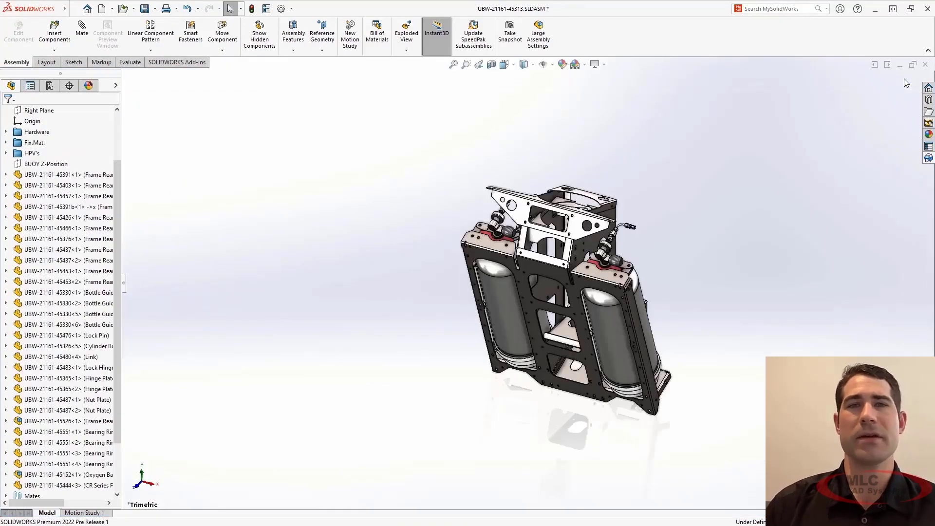
right_click(790, 178)
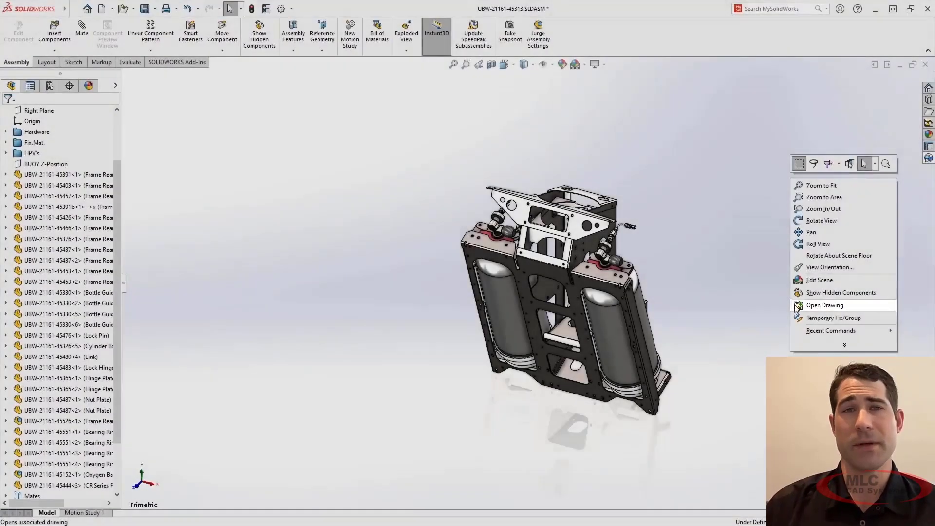
left_click(797, 305)
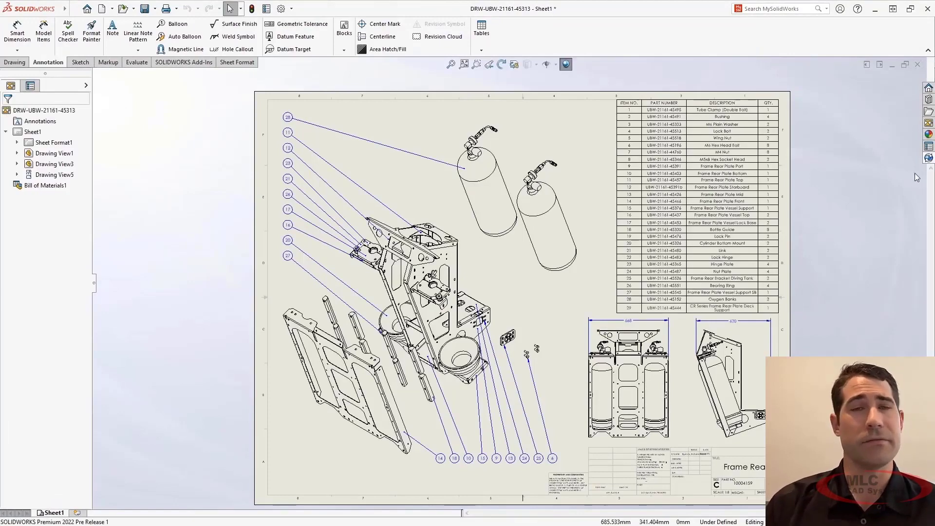
left_click(929, 158)
scroll(928, 126, "down", 3)
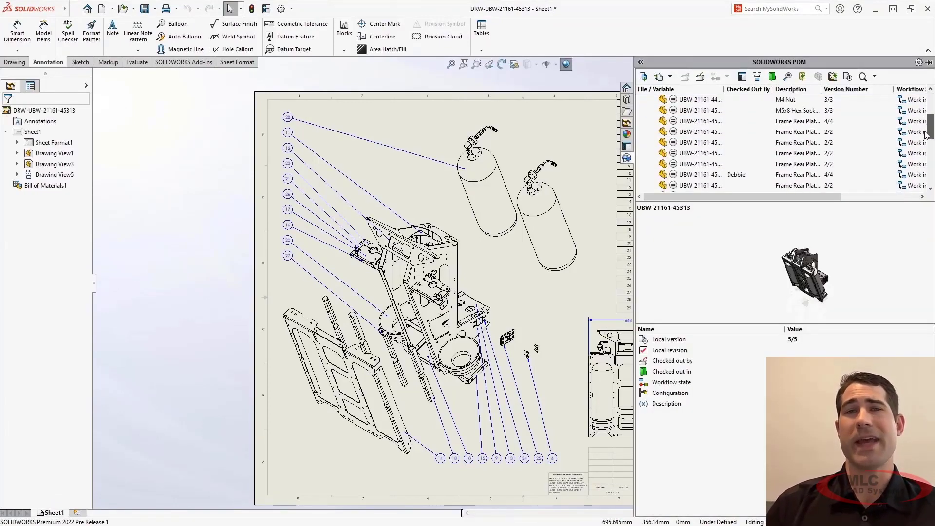
right_click(662, 178)
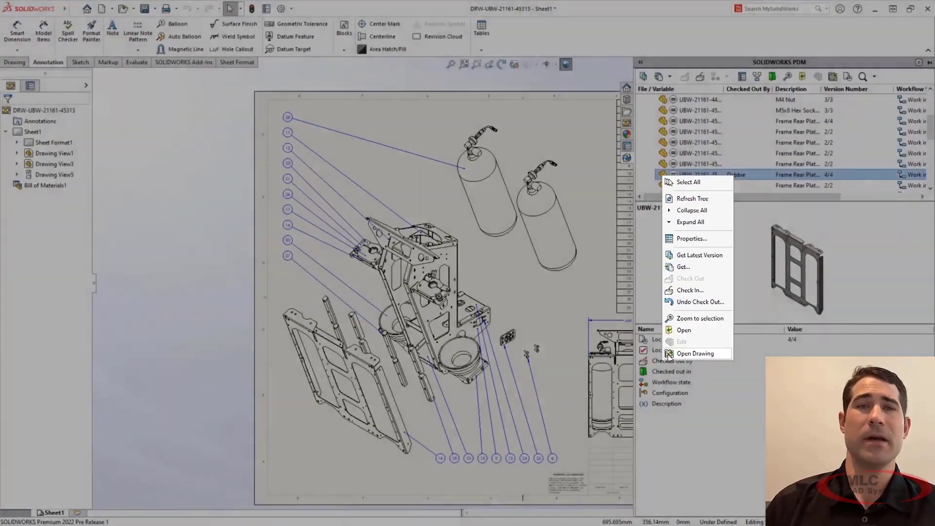
left_click(669, 354)
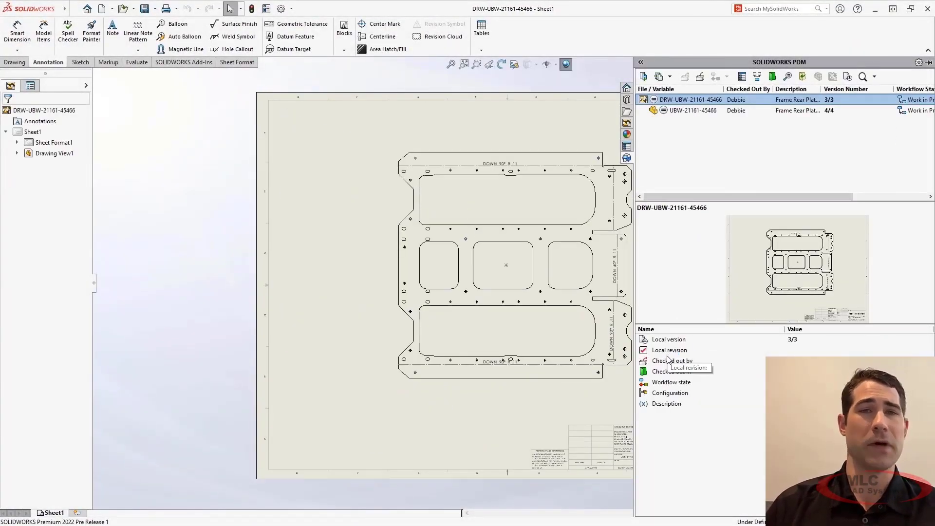
Step: Switch to SOLIDWORKS PDM Administration and add the listed Windows user to the vault, accepting the user's general properties
left_click(616, 409)
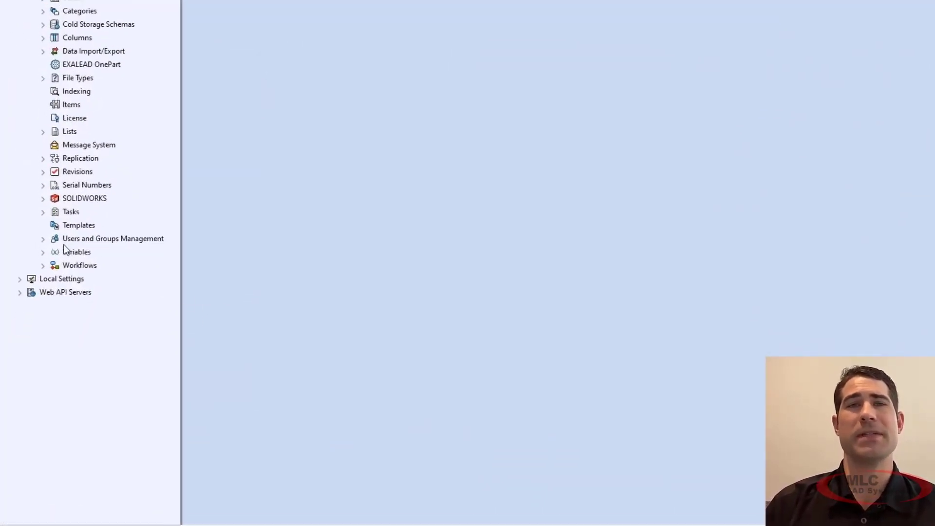
left_click(43, 239)
left_click(55, 252)
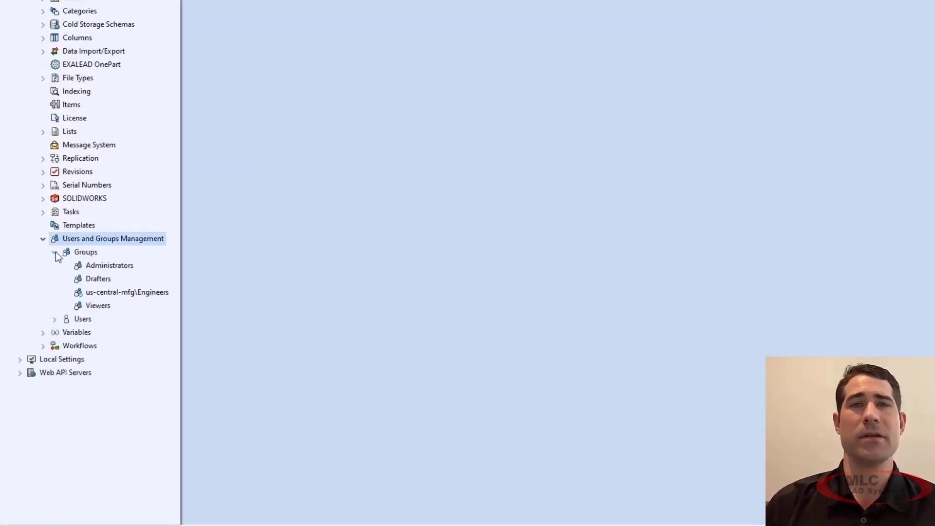
left_click(55, 319)
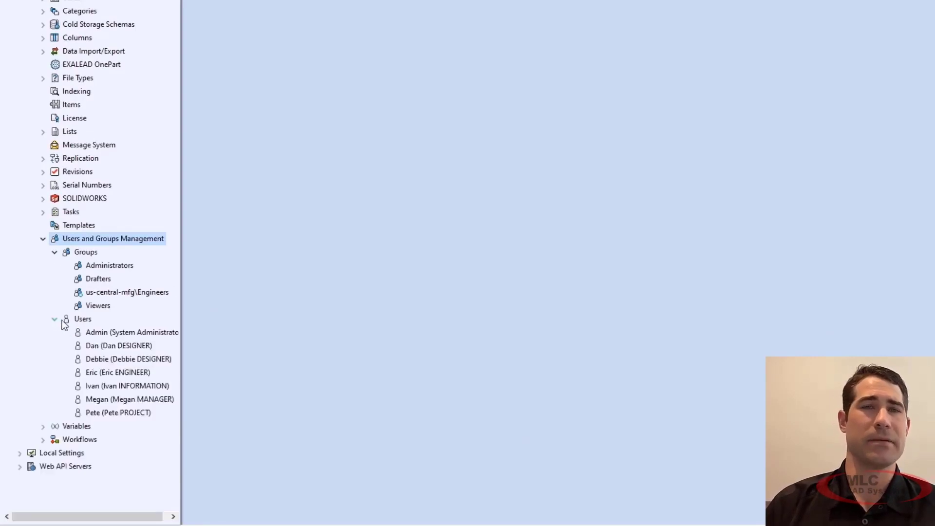
right_click(67, 320)
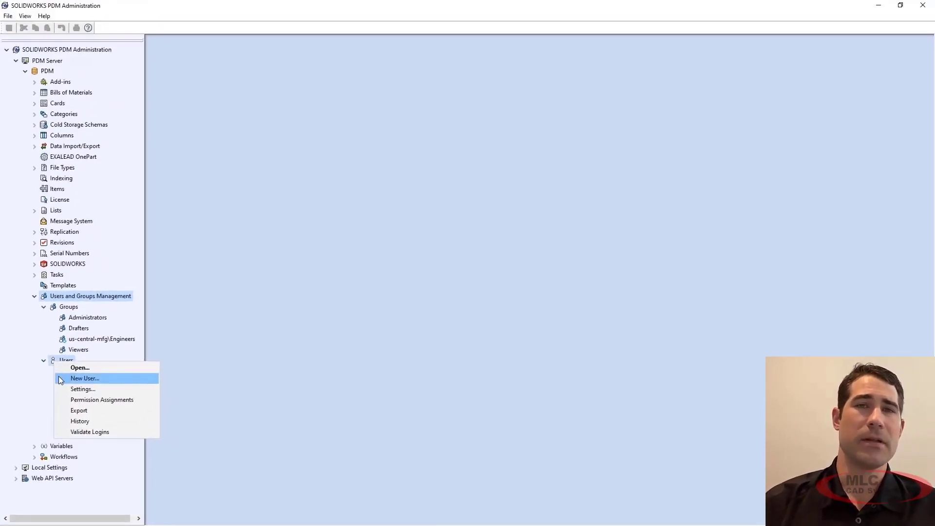
left_click(83, 368)
left_click(345, 235)
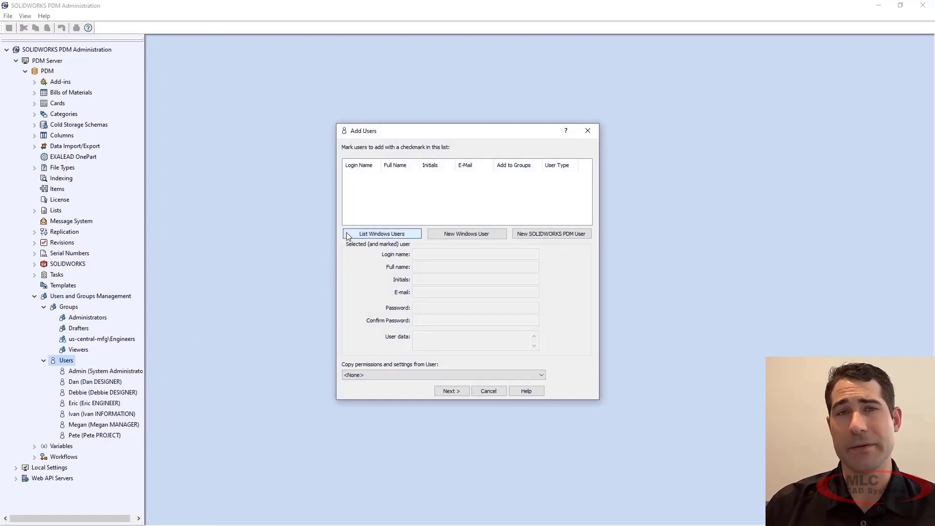
left_click(450, 390)
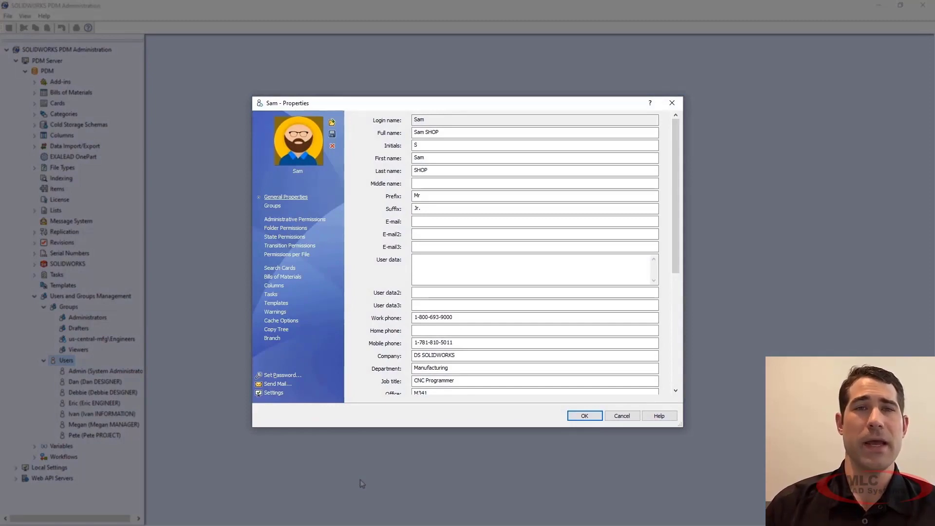
mouse_move(678, 260)
left_mouse_down()
mouse_move(674, 370)
mouse_move(678, 251)
left_mouse_up()
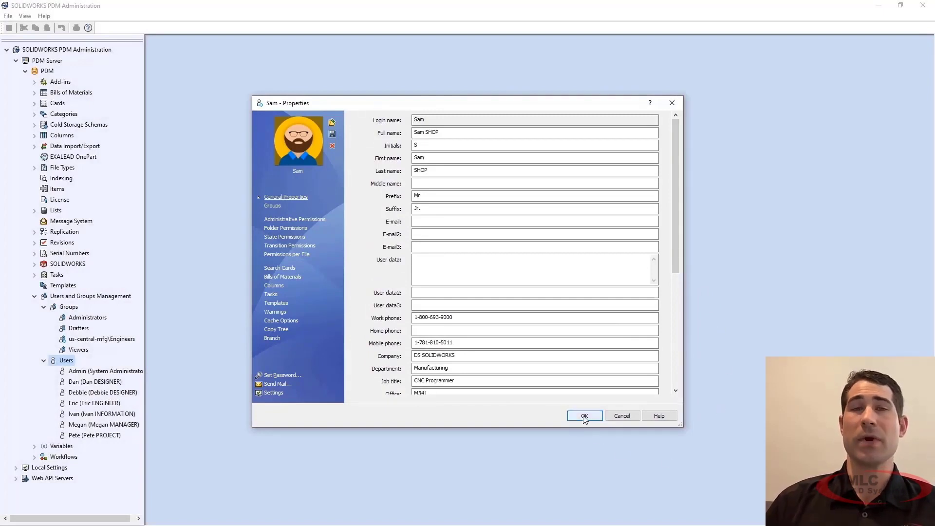
left_click(584, 417)
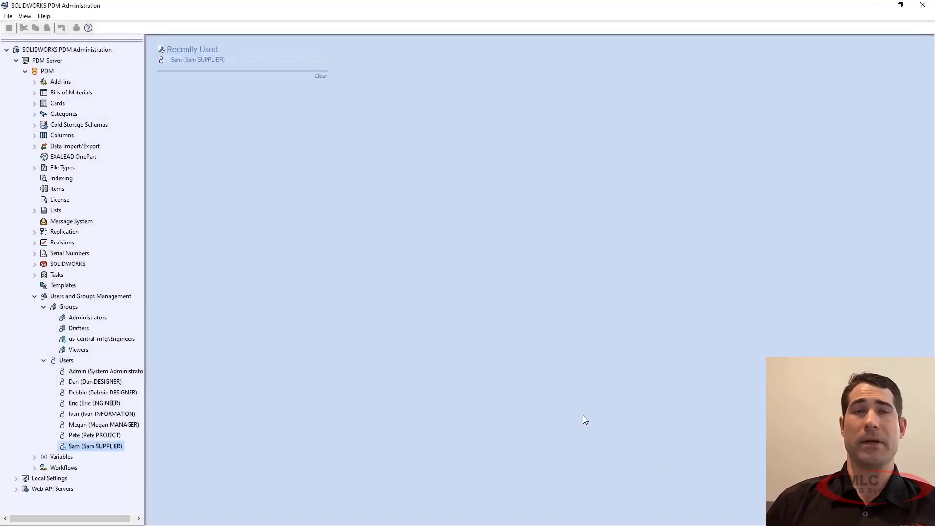
Step: Open the properties of the us-central-mfg\Engineers group and shorten its group name to Engineers
right_click(67, 341)
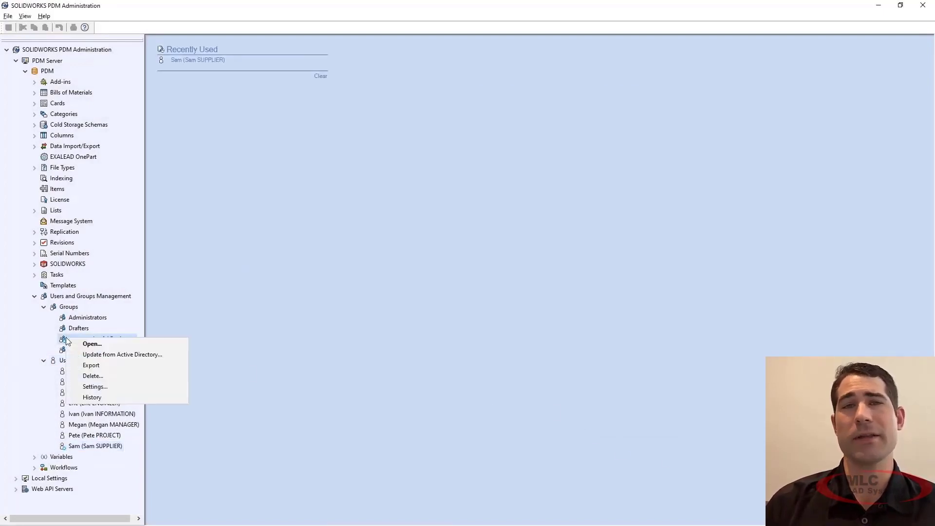
left_click(68, 343)
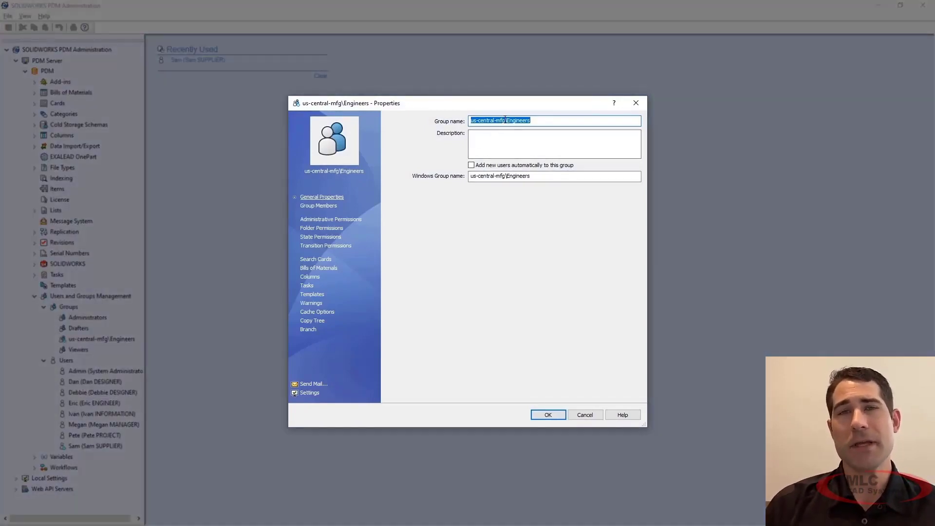
left_click_drag(507, 120, 473, 124)
key("BackSpace")
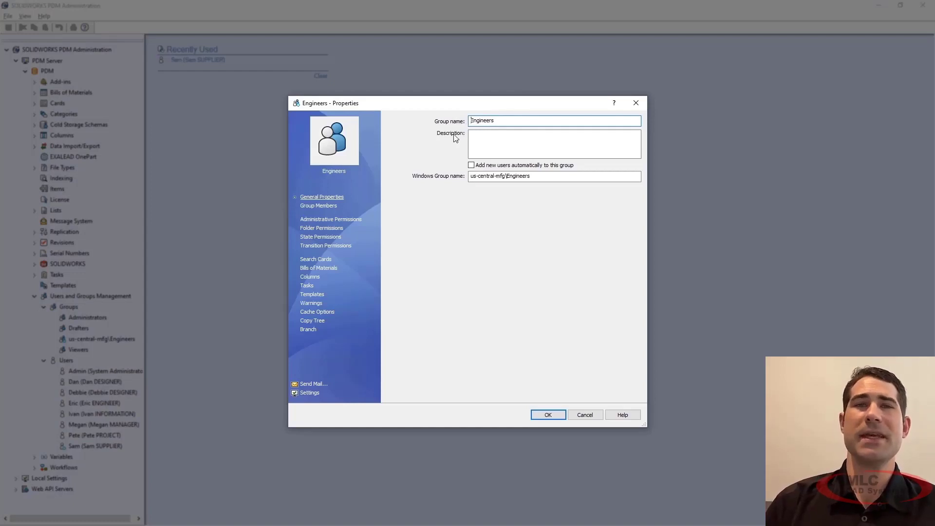
Step: Make the warning "SOLIDWORKS Drawing is saved in detailing mode" block the Change State operation for the Engineers group, and accept the group properties
left_click(310, 303)
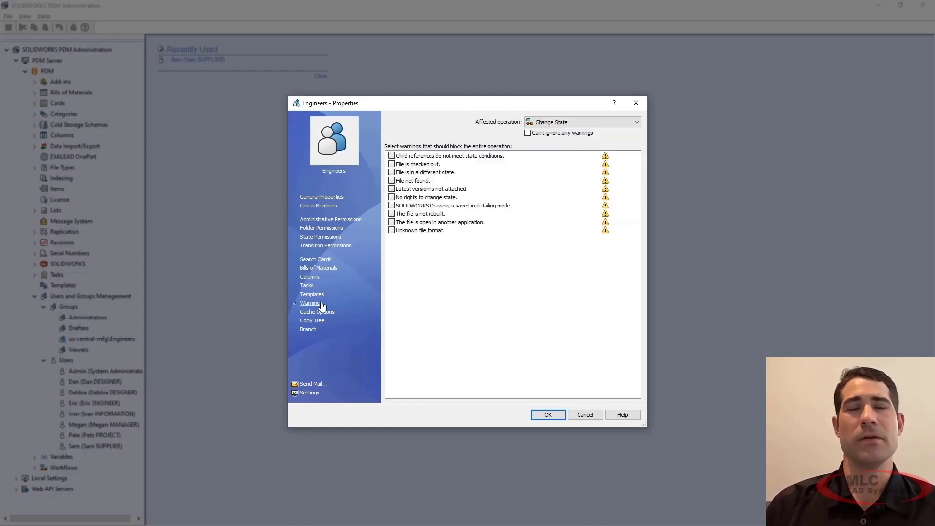
left_click(391, 206)
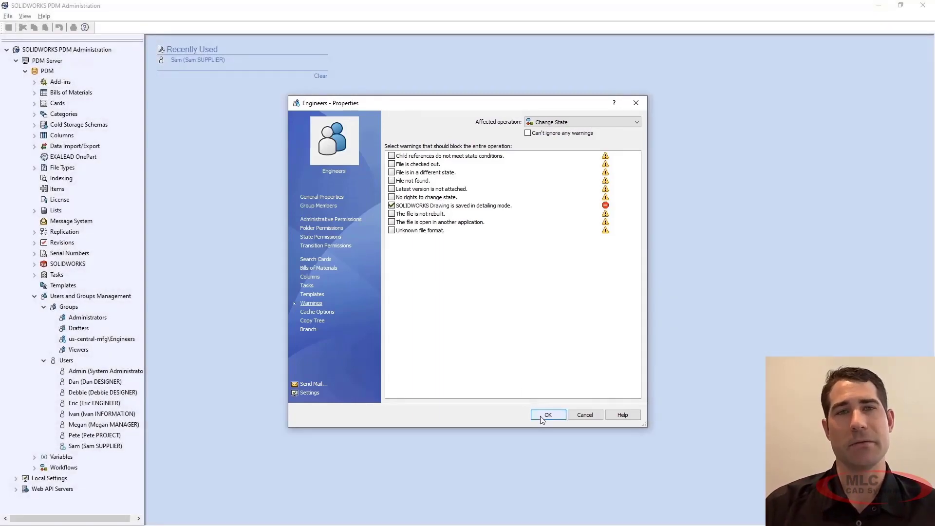
left_click(547, 415)
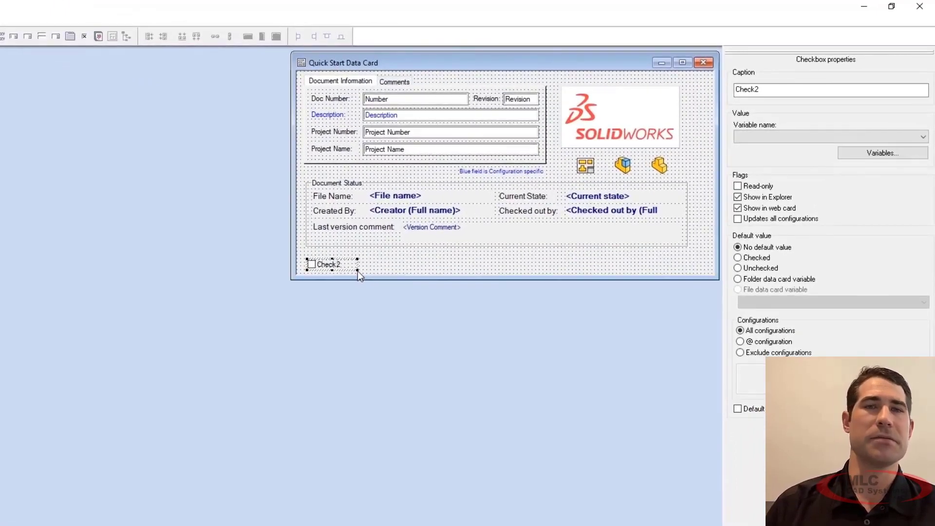
Step: Widen the new checkbox on the Quick Start Data Card, caption it "Saved In Detailing Mode" and link it to variable _SW_Detailing_Mode_
left_click_drag(357, 271, 402, 271)
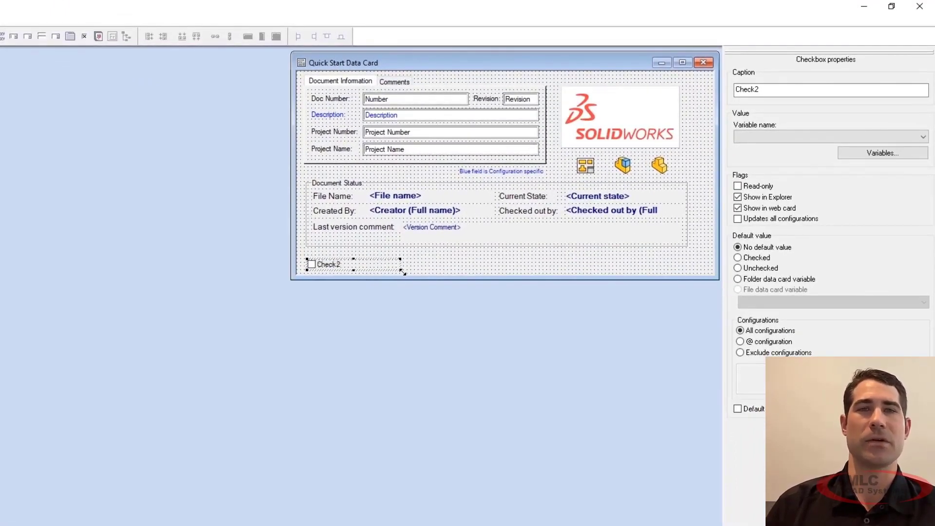
double_click(768, 89)
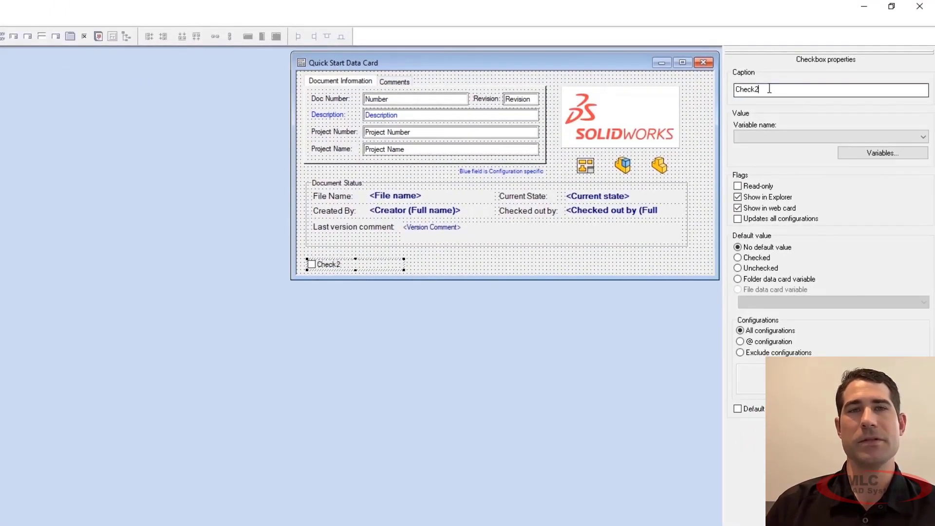
type("Saved In Detailing Mode")
left_click(742, 136)
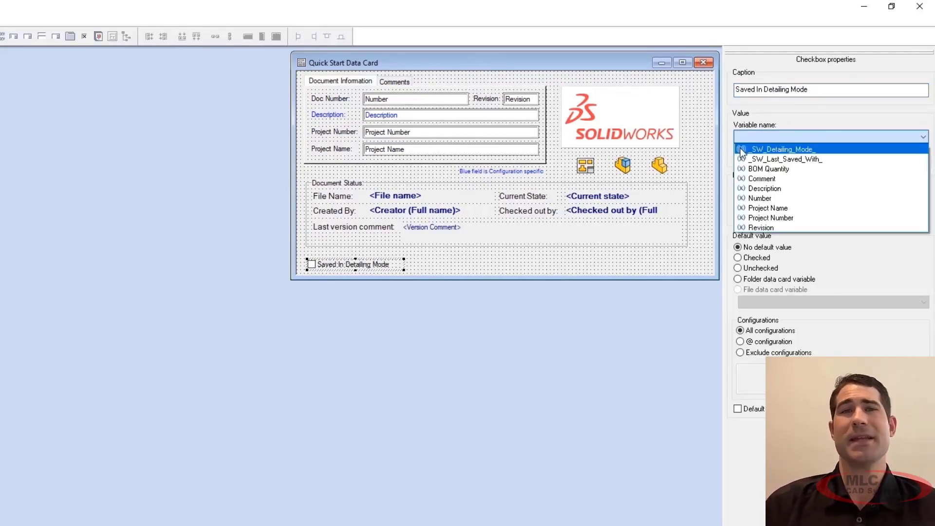
left_click(740, 151)
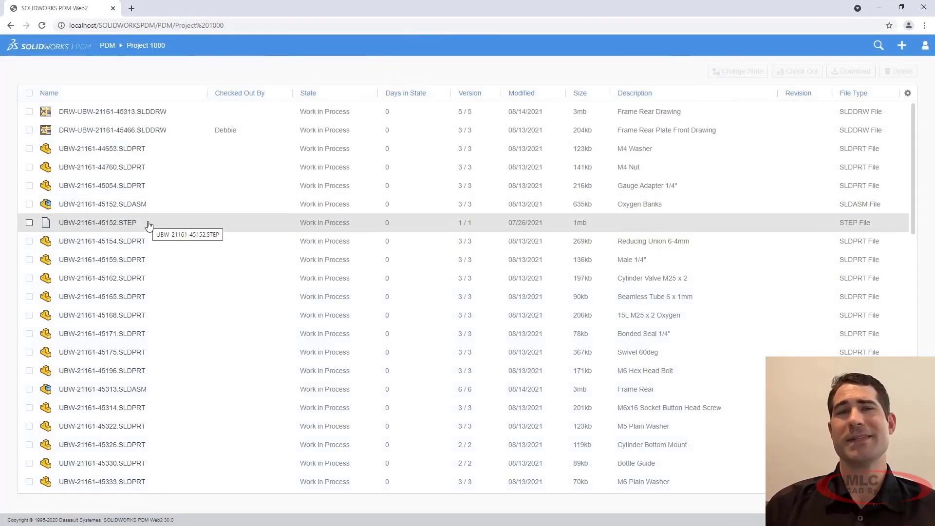
Step: In PDM Web2, preview UBW-21161-45152.STEP in the interactive 3D viewer and explode the model
left_click(148, 225)
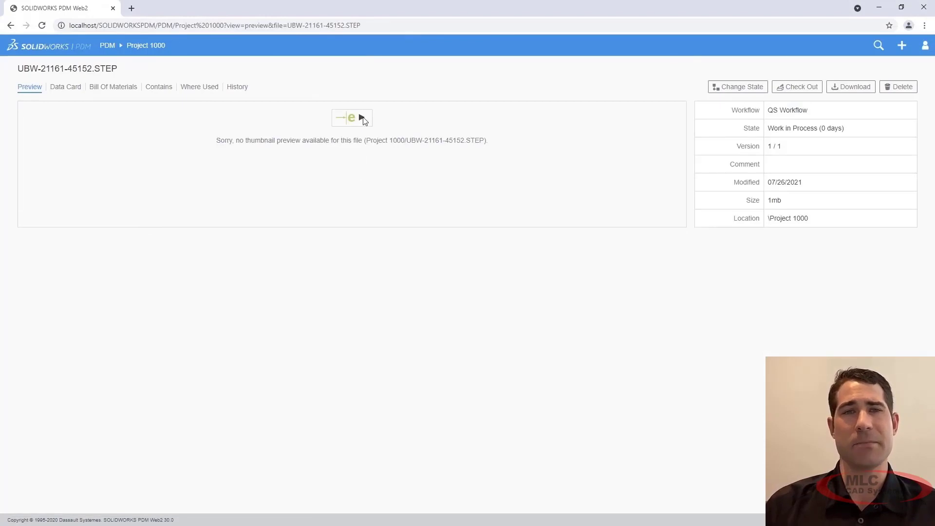
left_click(363, 118)
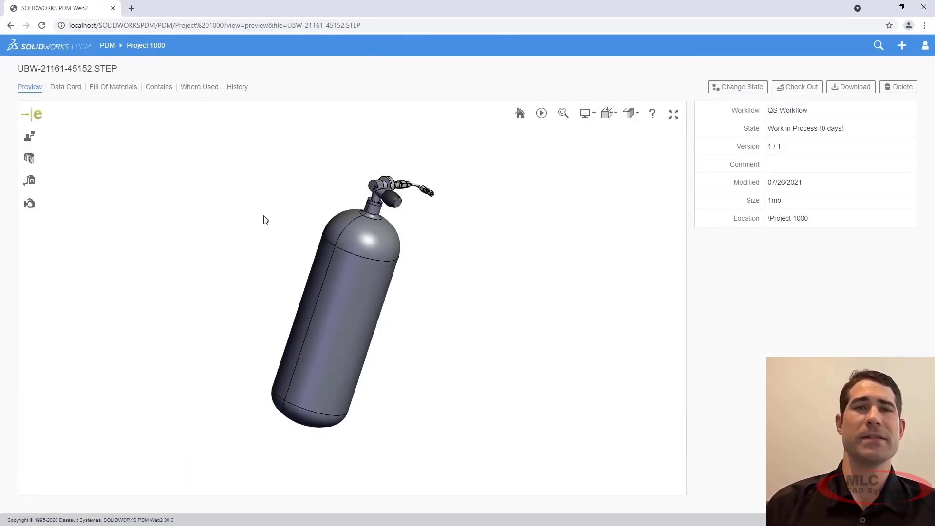
left_click(29, 137)
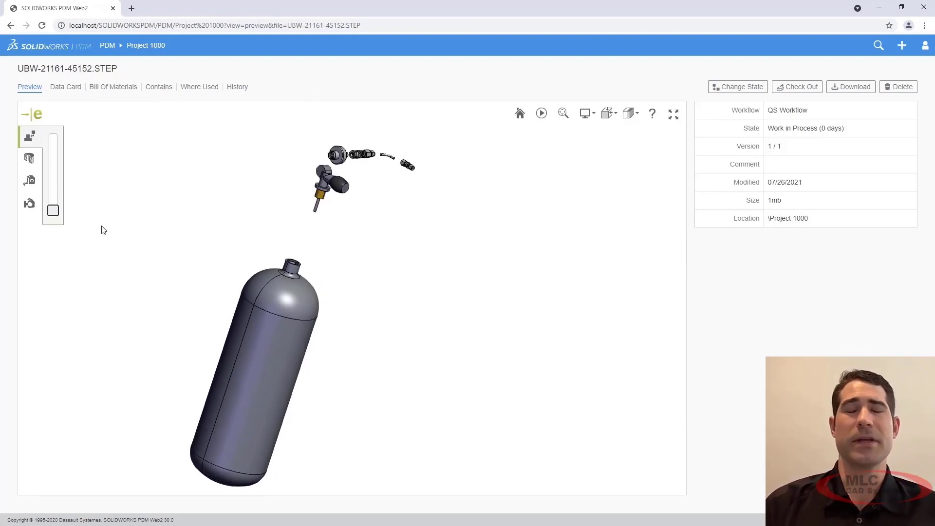
left_click_drag(145, 264, 207, 266)
Step: Return to the Project 1000 folder and view the data card of drawing DRW-UBW-21161-45466.SLDDRW
left_click(155, 46)
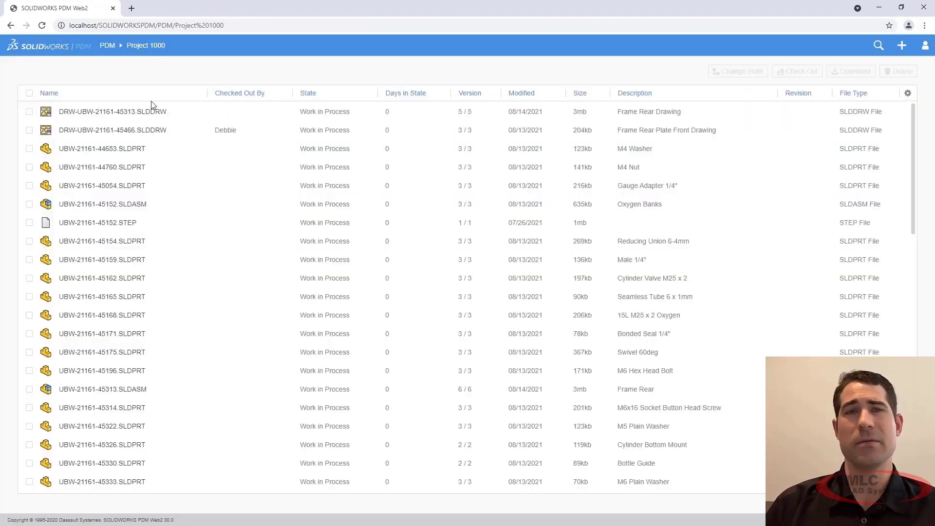
left_click(140, 130)
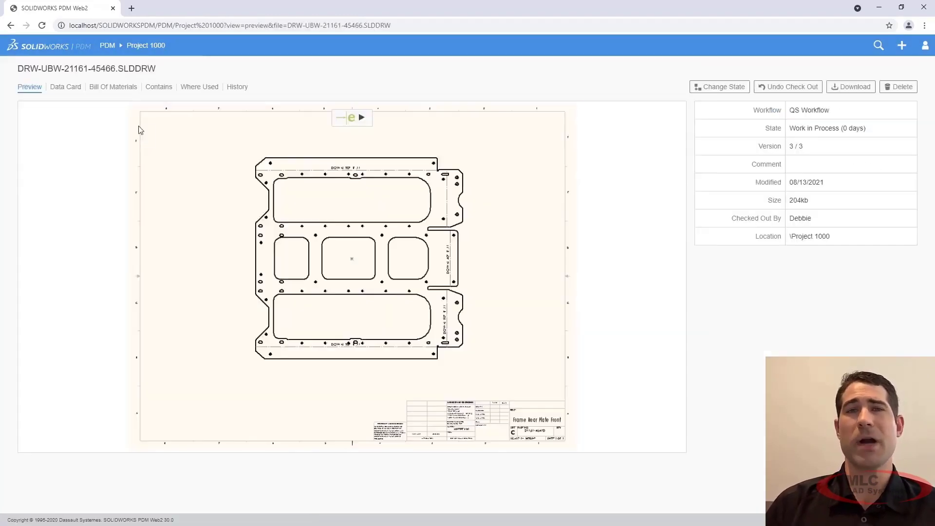
left_click(66, 87)
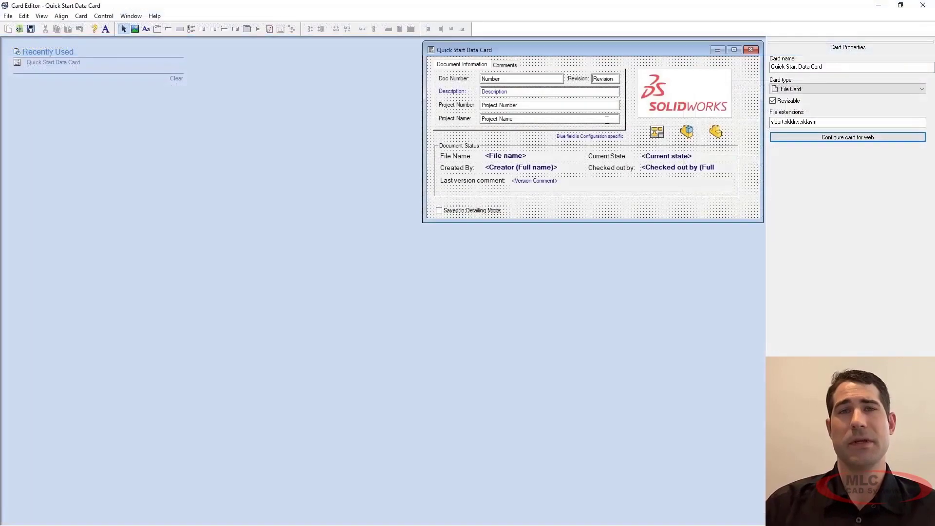
Step: In the Quick Start Data Card, hide Project Name from the web card and relabel the web card's _SW_Detailing_Mode_ entry "Saved In Detailing Mode"
left_click(547, 117)
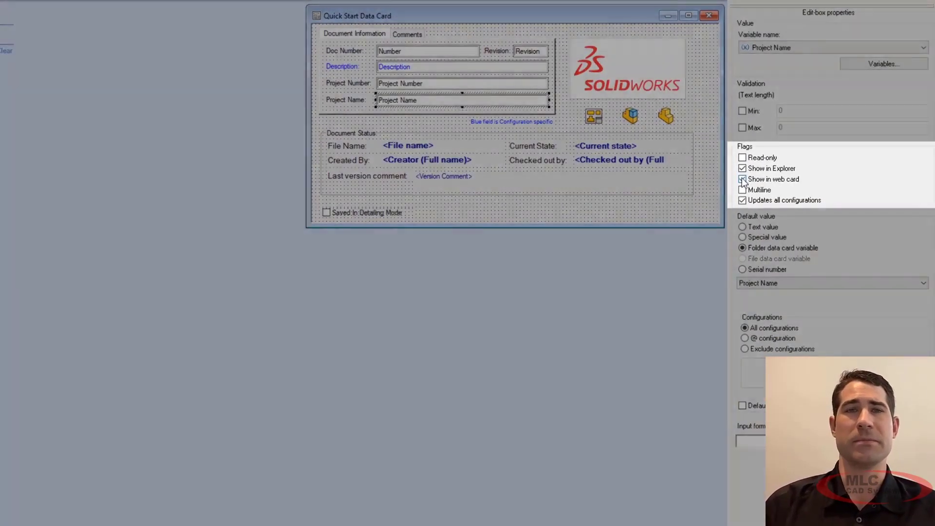
left_click(742, 179)
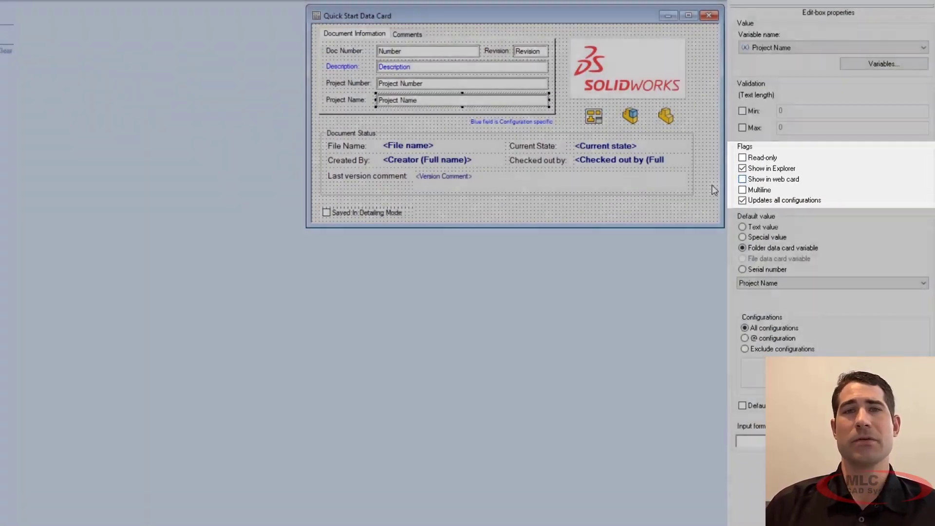
left_click(714, 190)
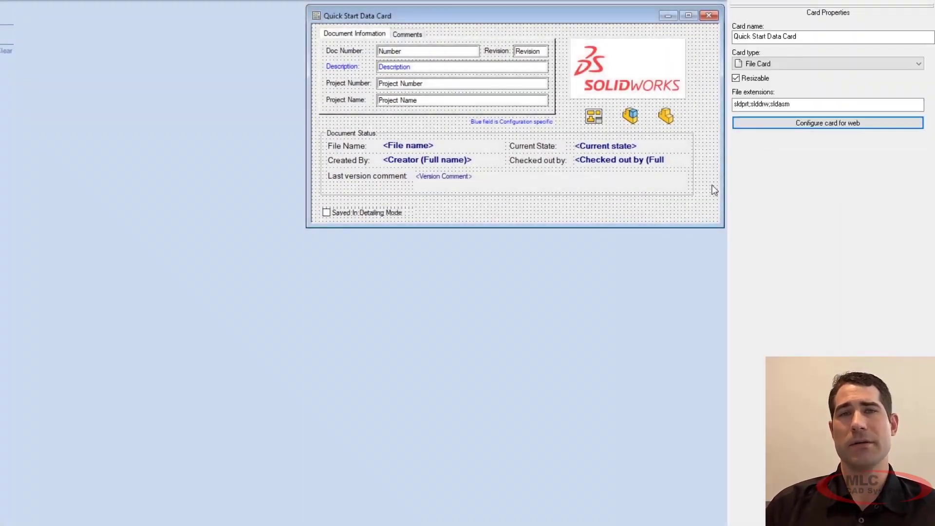
left_click(782, 124)
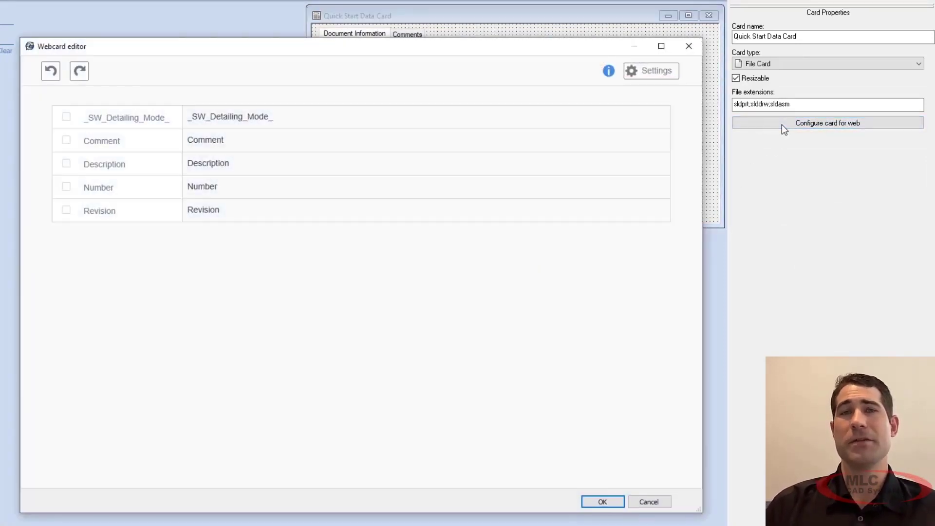
double_click(132, 122)
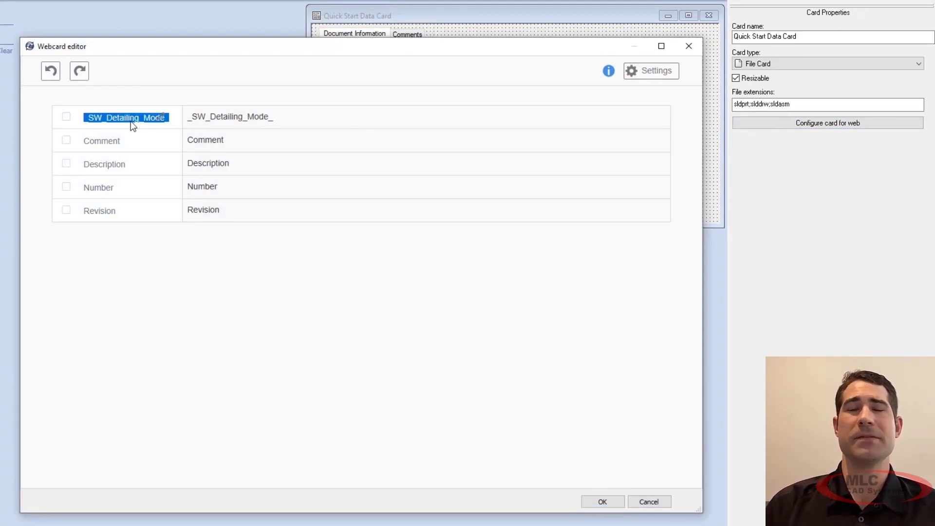
type("Saved In Detailing Mode")
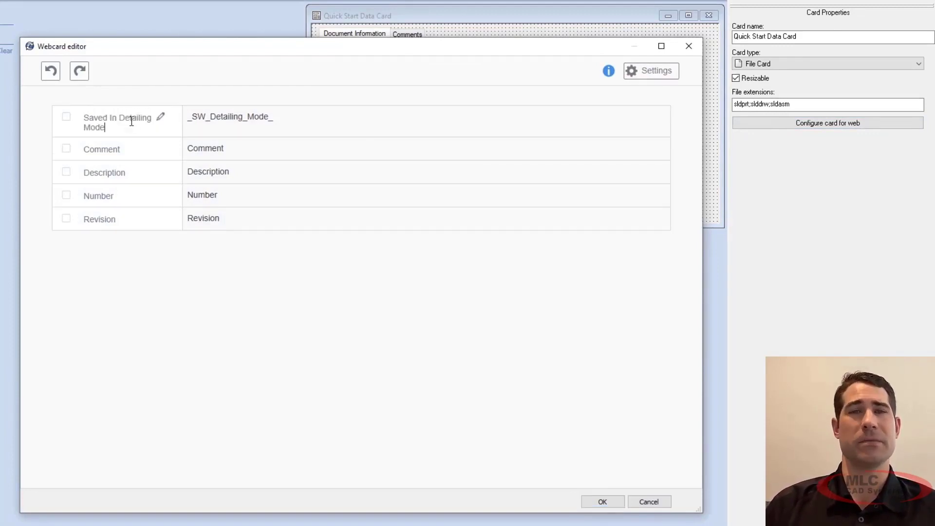
Step: Set the web card layout to Tree, move Saved In Detailing Mode into the Document Status frame, and refresh the drawing's data card in PDM Web2
left_click(629, 74)
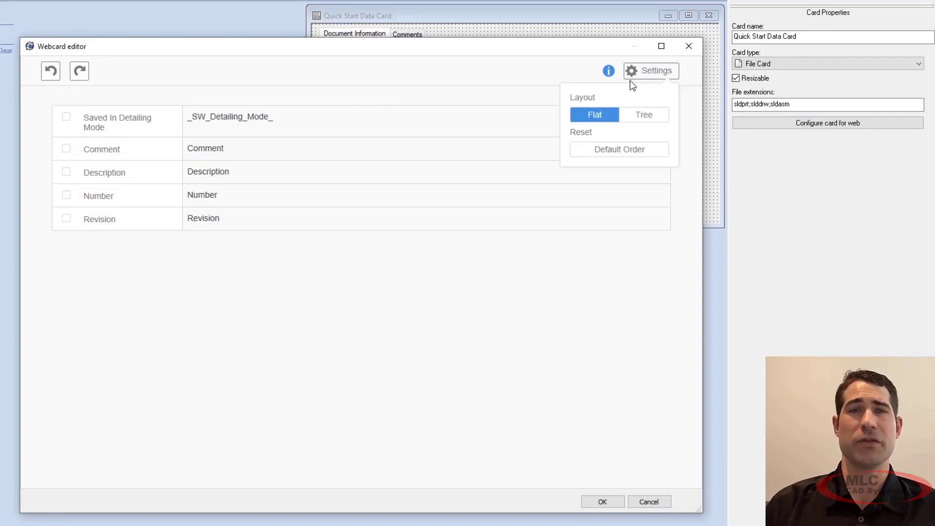
left_click(631, 117)
left_click(261, 234)
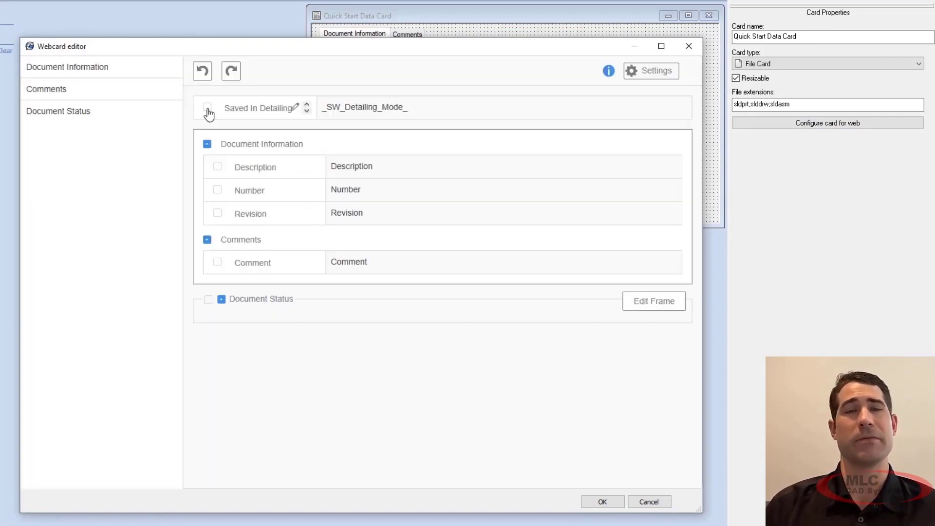
left_click_drag(209, 116, 226, 306)
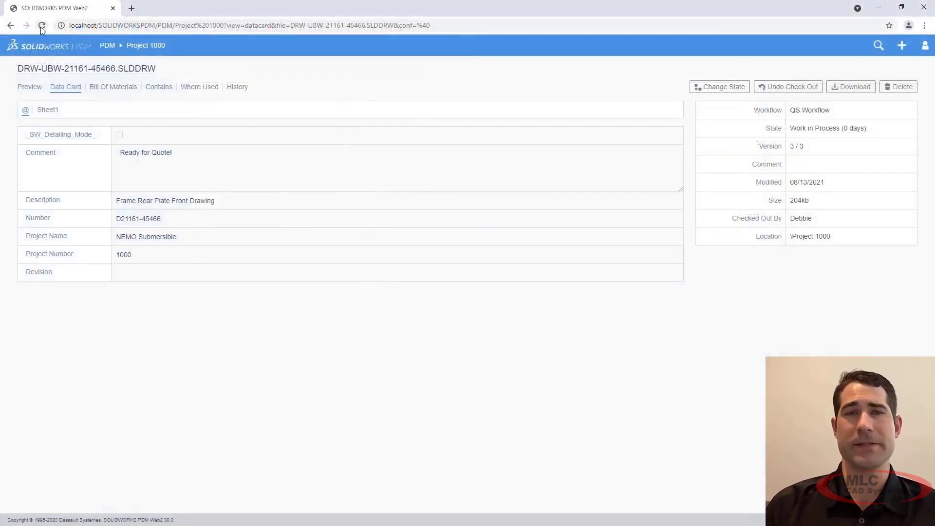
left_click(42, 27)
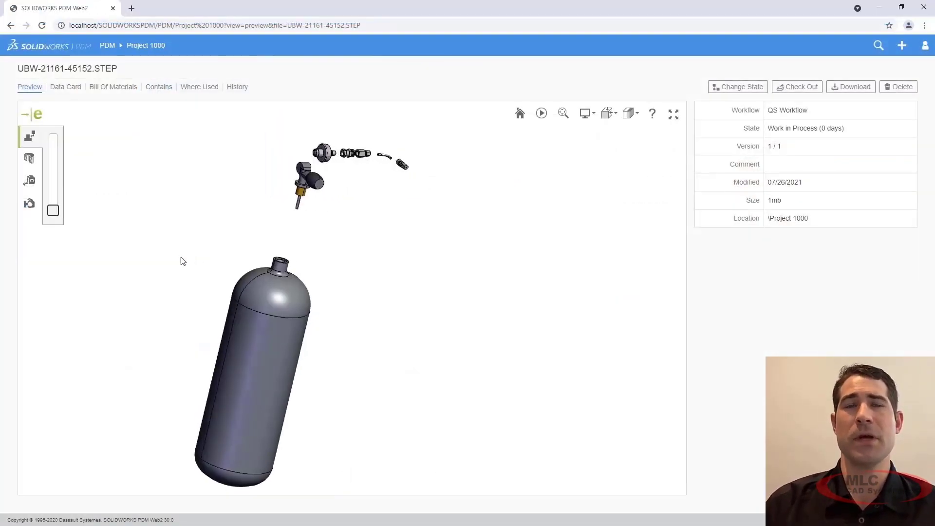
mouse_move(182, 260)
left_mouse_down()
mouse_move(141, 262)
mouse_move(196, 265)
left_mouse_up()
left_click_drag(196, 265, 206, 265)
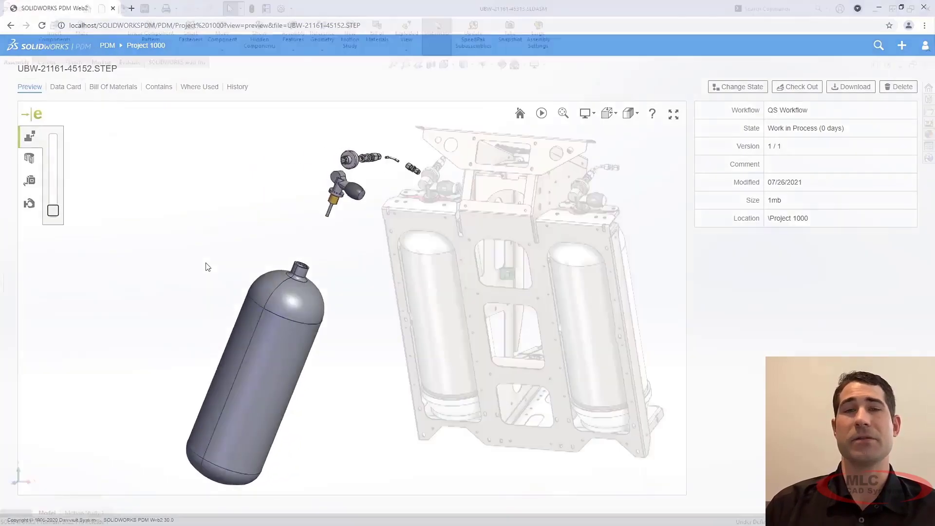
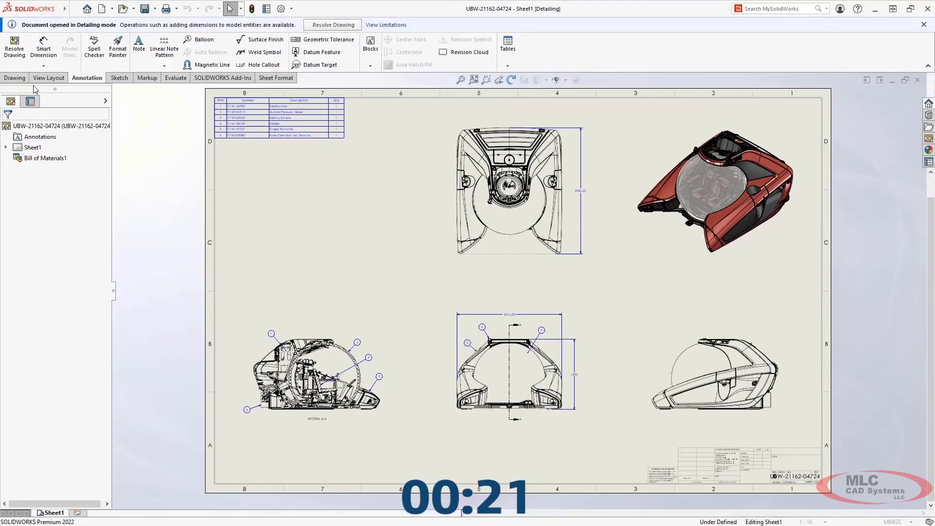
Step: In Section A-A, dimension the large spherical hull circle and display the dimension as a diameter
key("z")
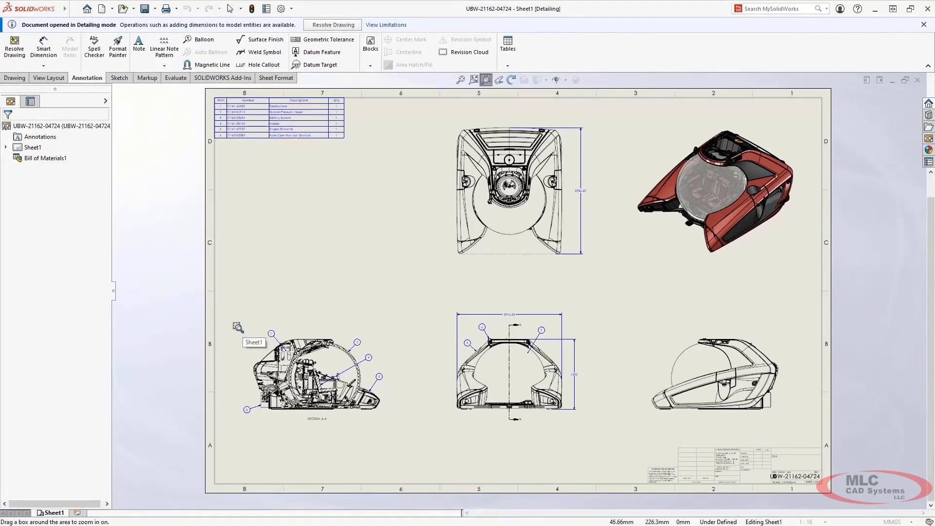
left_click_drag(237, 326, 402, 434)
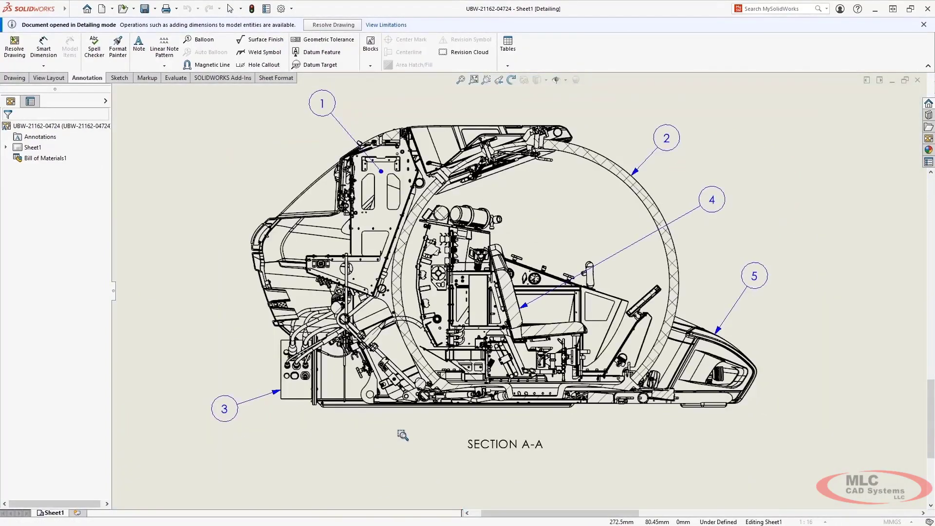
key("s")
left_click(438, 455)
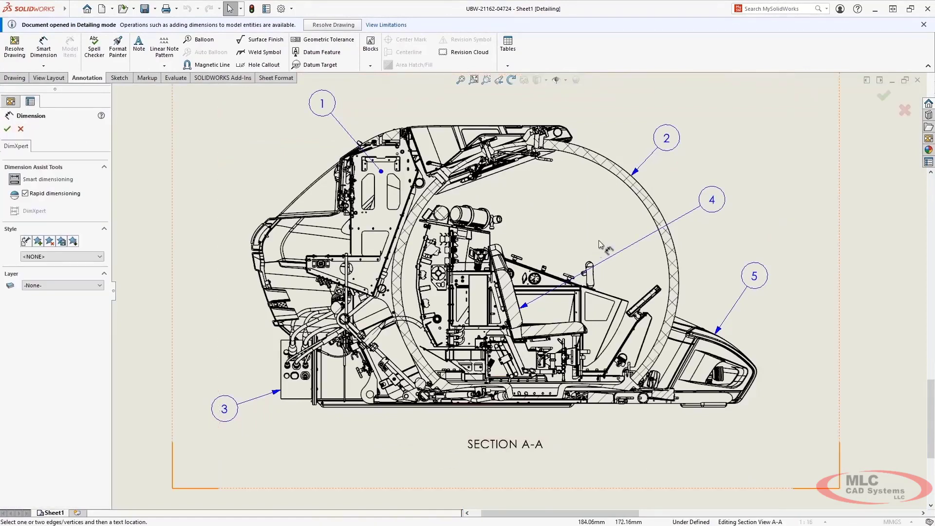
left_click(699, 189)
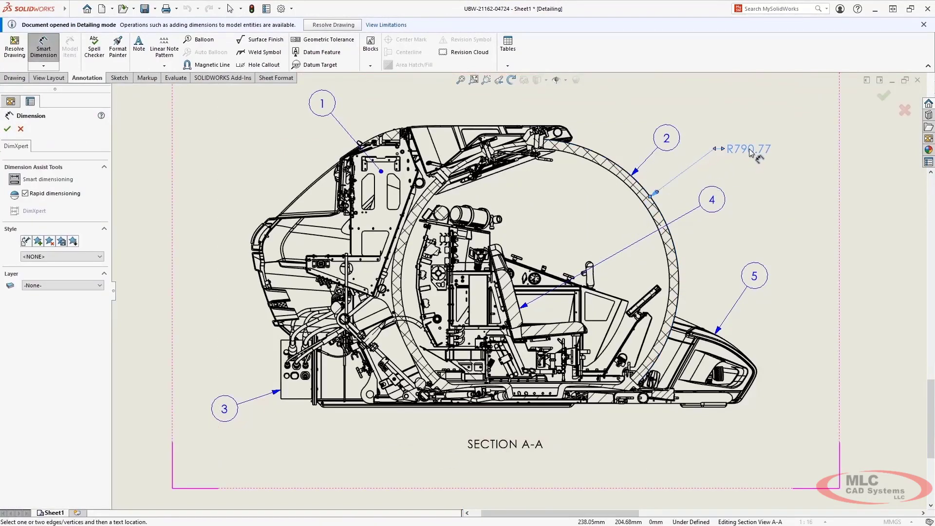
left_click(749, 152)
right_click(751, 151)
left_click(788, 242)
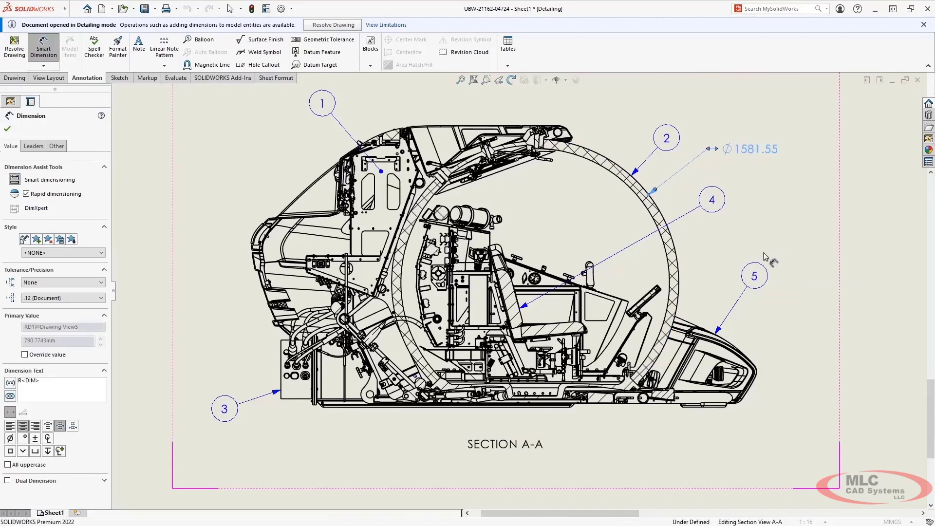
Step: Dimension the lengths of the long base edge and the short front skid edge in Section A-A, aligning both dimensions below the view
left_click(419, 411)
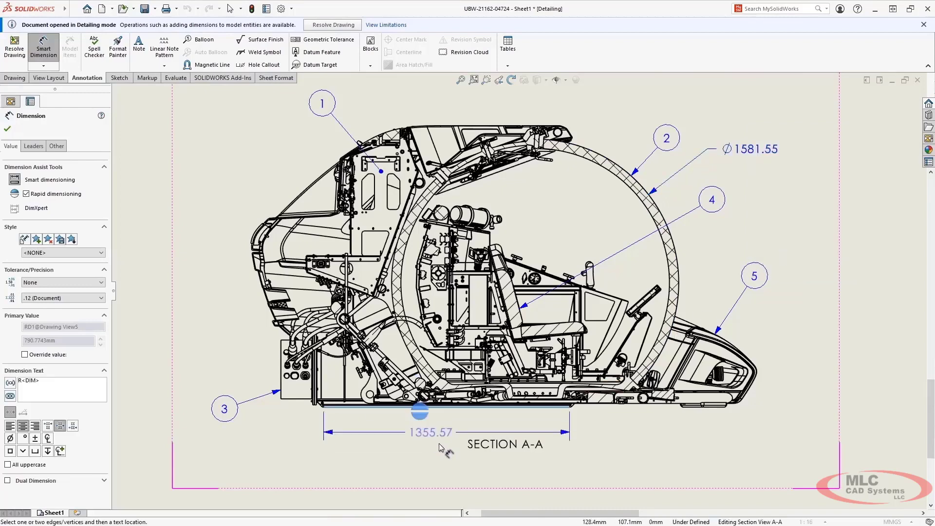
left_click(390, 465)
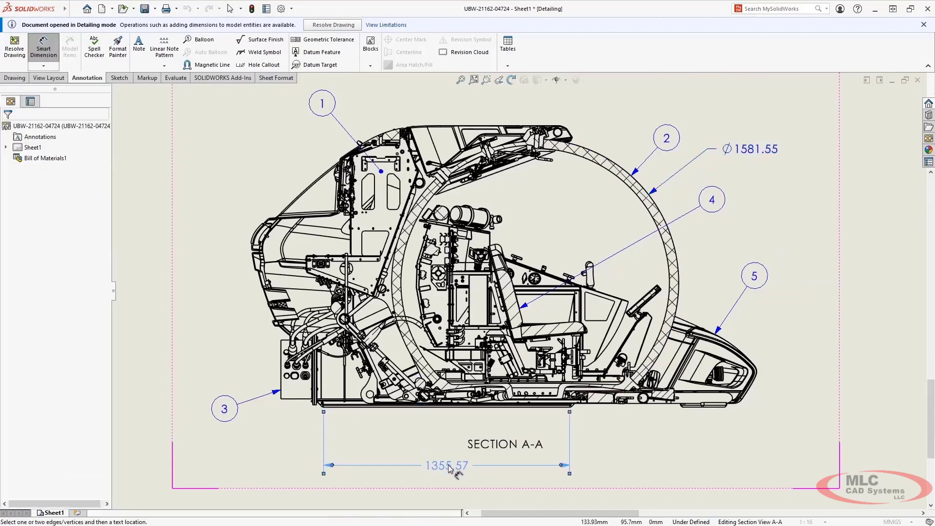
left_click(682, 406)
left_click(725, 407)
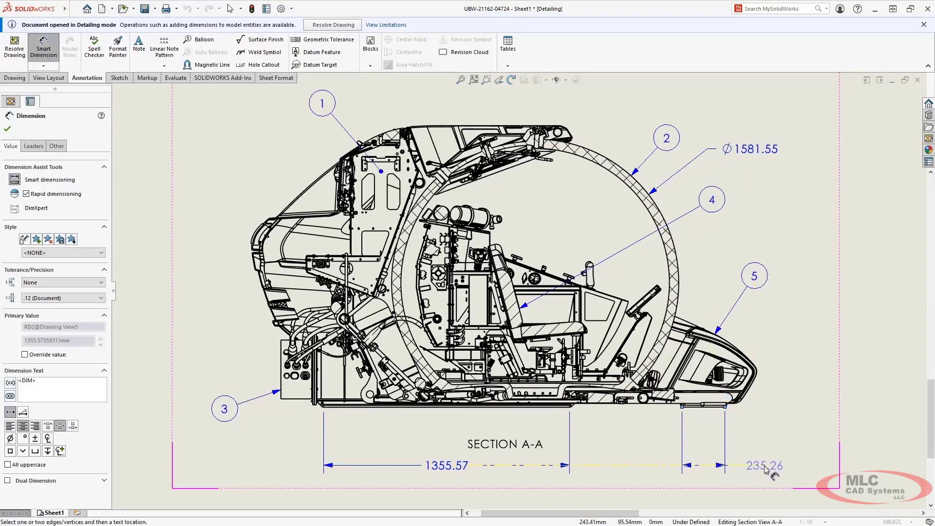
left_click(766, 468)
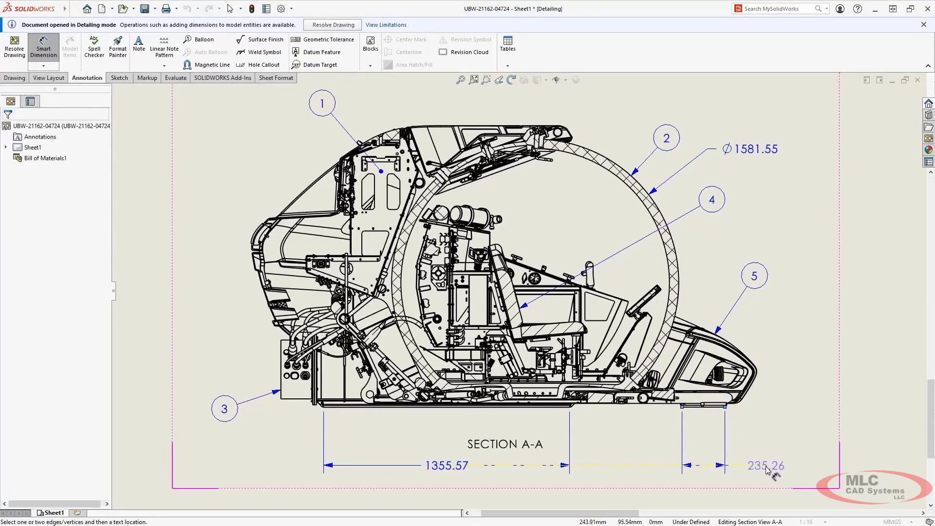
Step: Add an angle dimension between the seat cushion's upper edge and the inclined console panel in Section A-A, and finish dimensioning
left_click(565, 326)
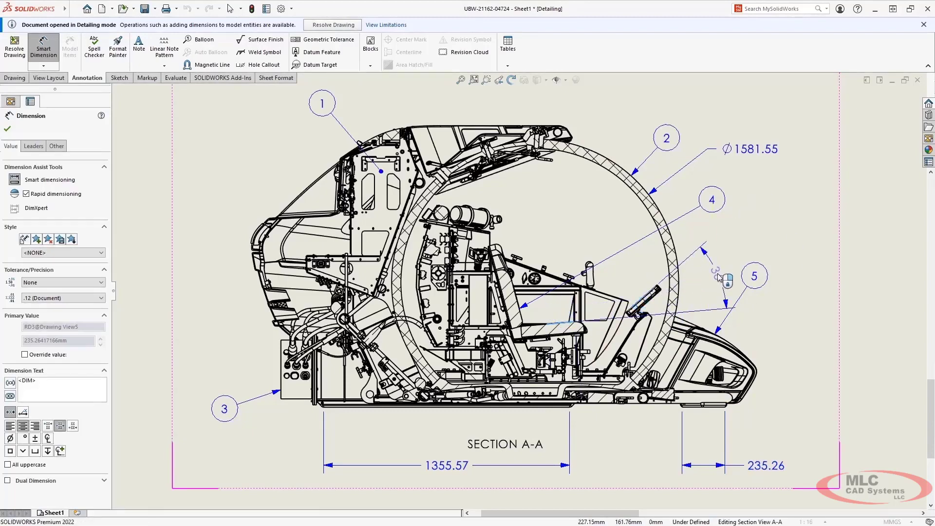
left_click(718, 276)
key("Escape")
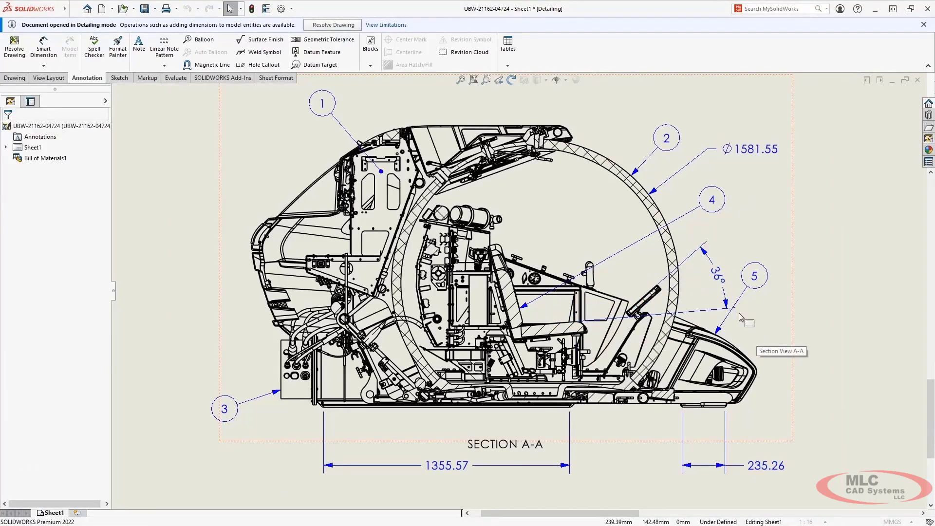
left_click(473, 80)
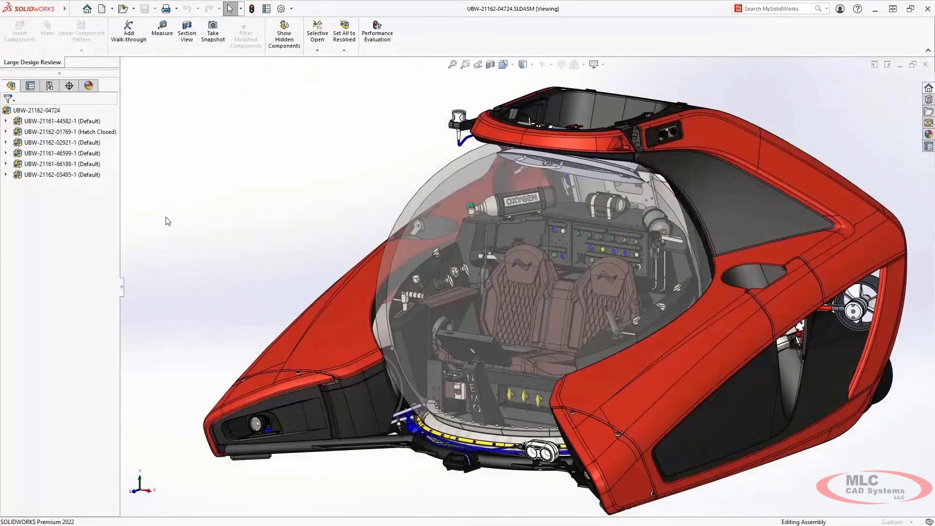
right_click(50, 132)
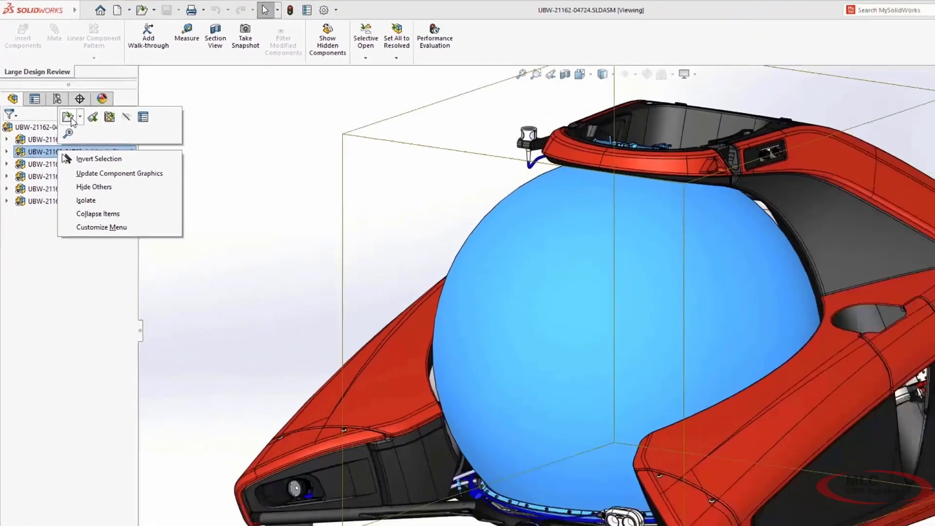
left_click(100, 170)
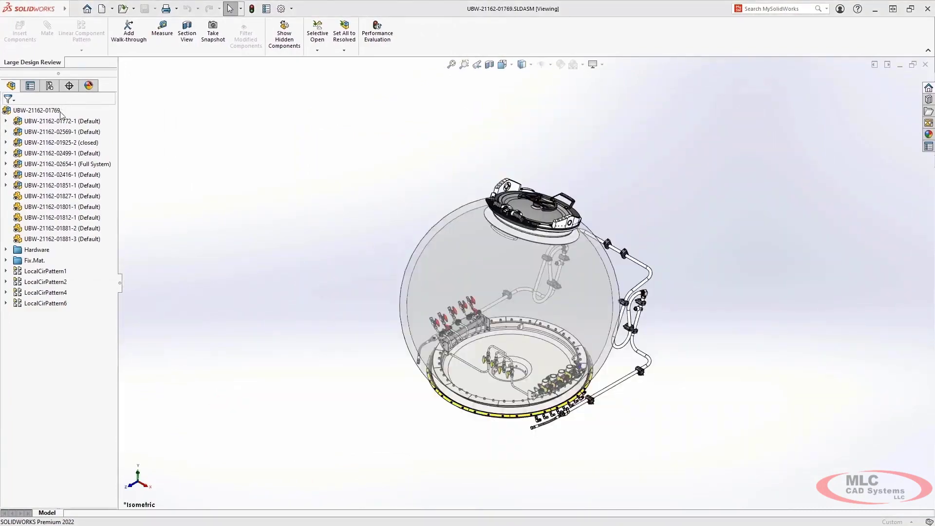
right_click(56, 164)
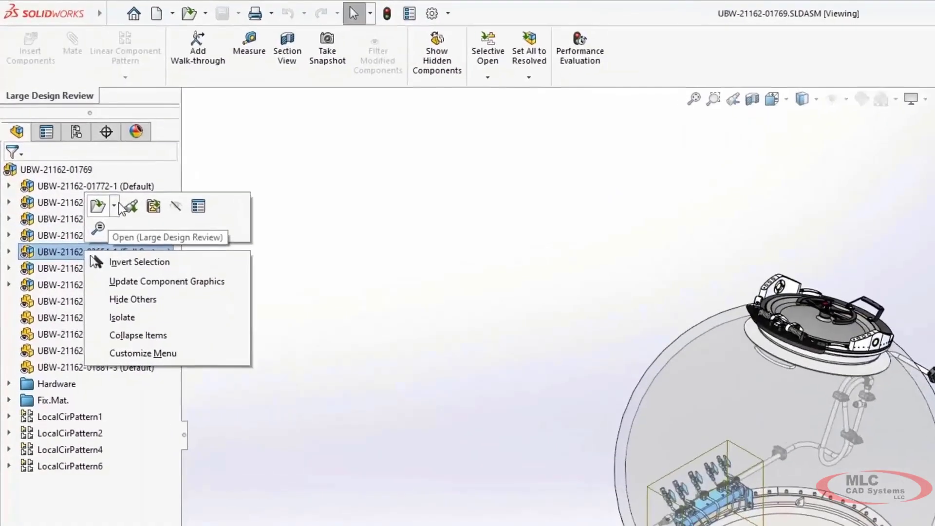
left_click(116, 206)
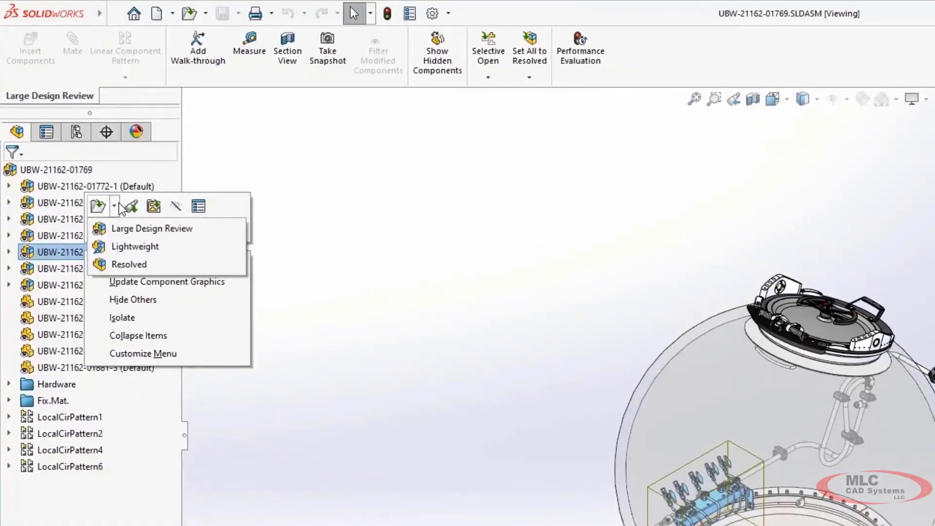
left_click(121, 264)
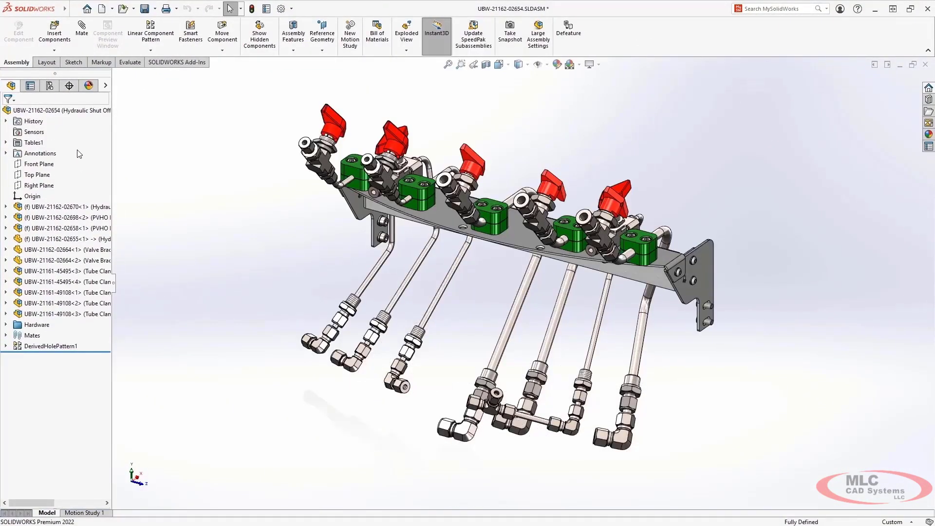
left_click(520, 234)
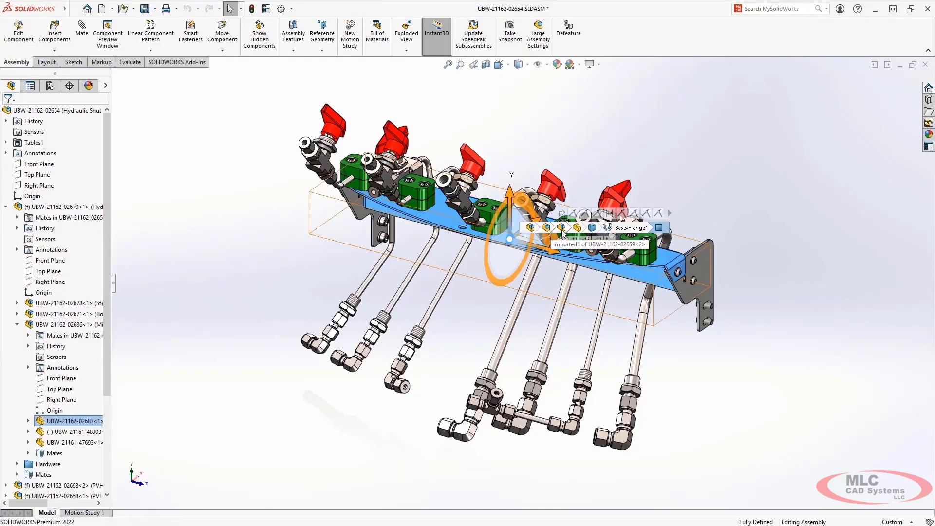
left_click(561, 229)
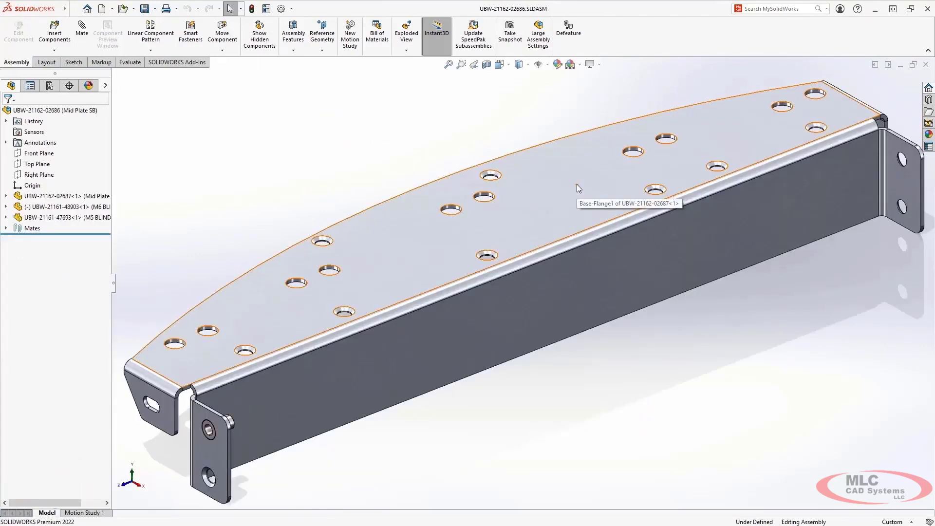
left_click(88, 208)
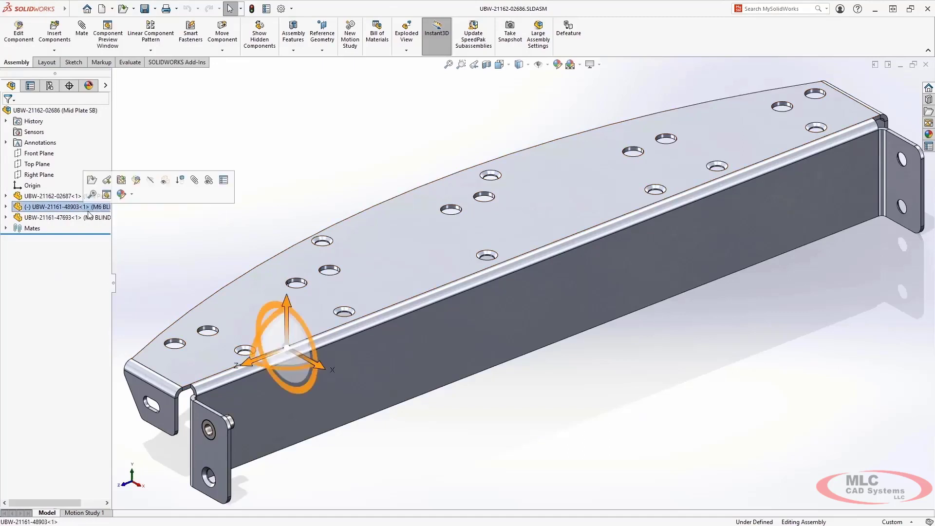
left_click_drag(286, 301, 301, 191)
left_click_drag(277, 267, 199, 262)
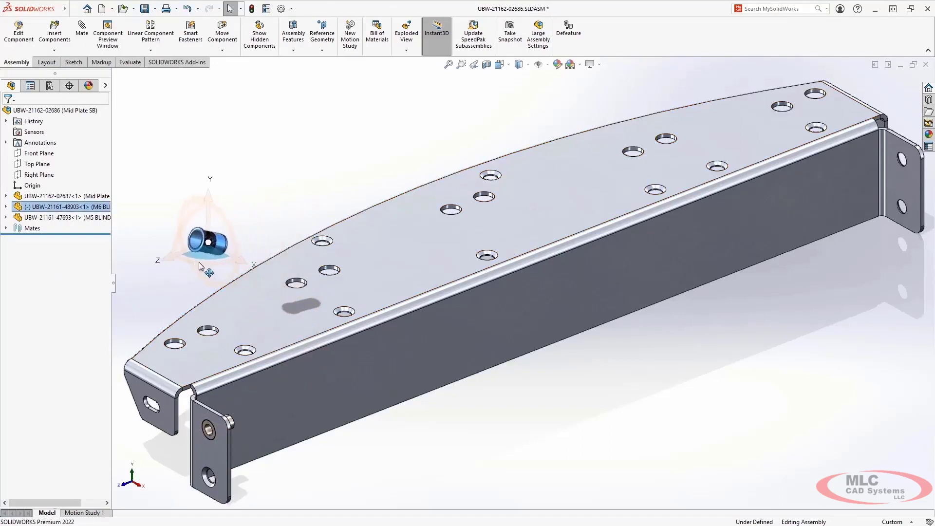
left_click_drag(184, 220, 213, 298)
left_click(163, 290)
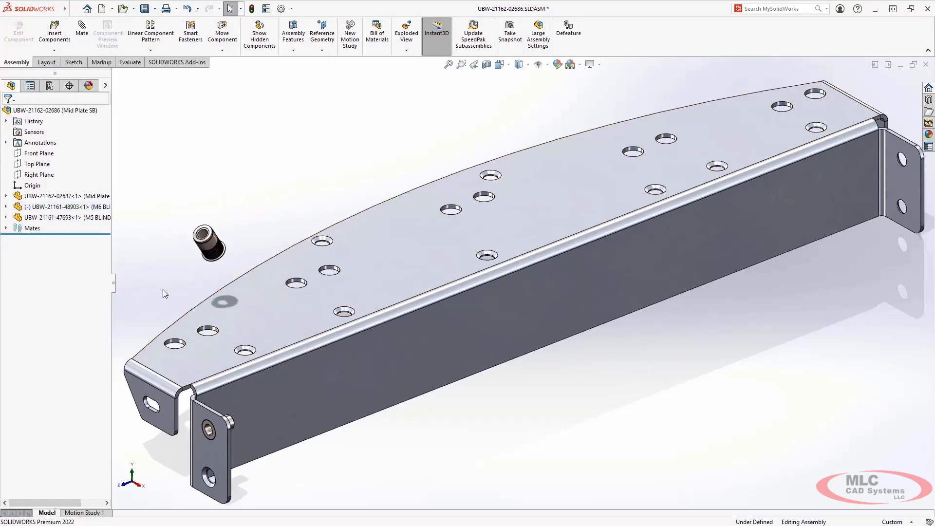
Step: Add a coincident mate between the M6 insert's flange face and the plate's upper face, with the mate alignment flipped
key("z")
left_click_drag(130, 195, 404, 499)
key("Escape")
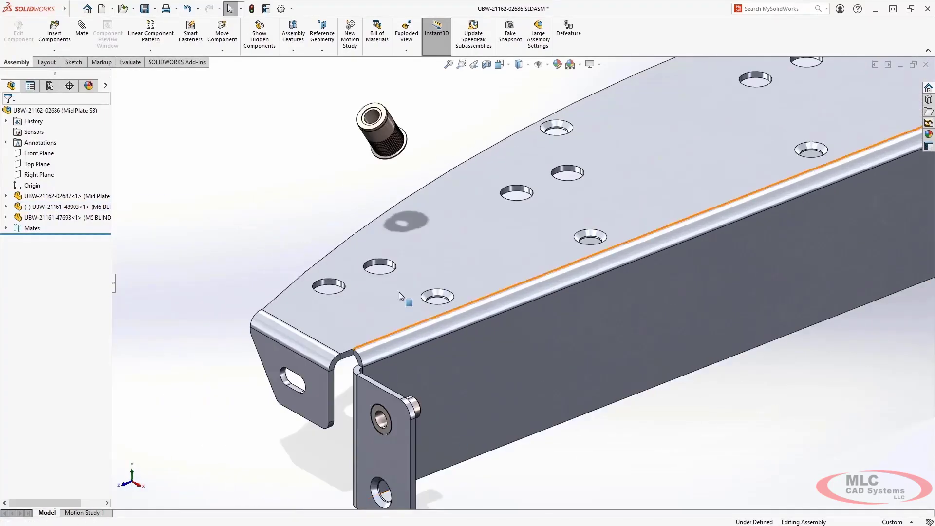
left_click(378, 160)
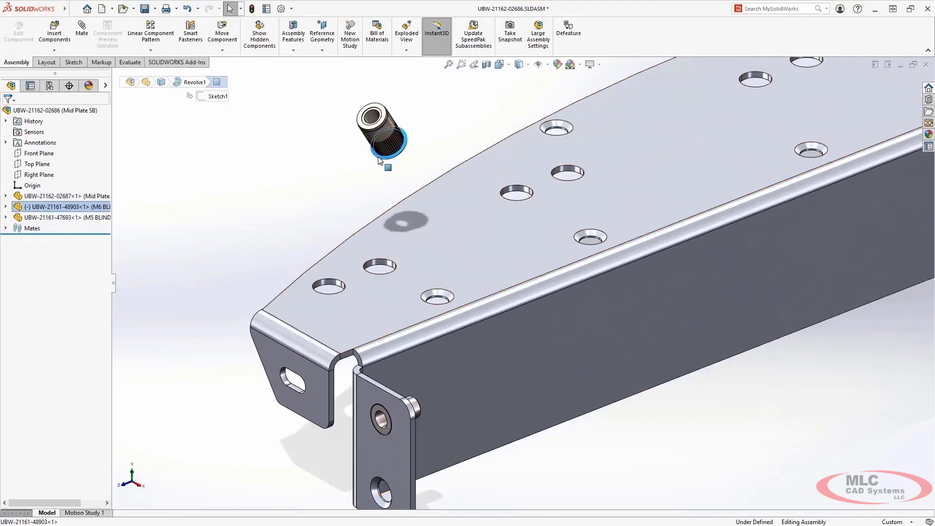
left_click(402, 211, "ctrl")
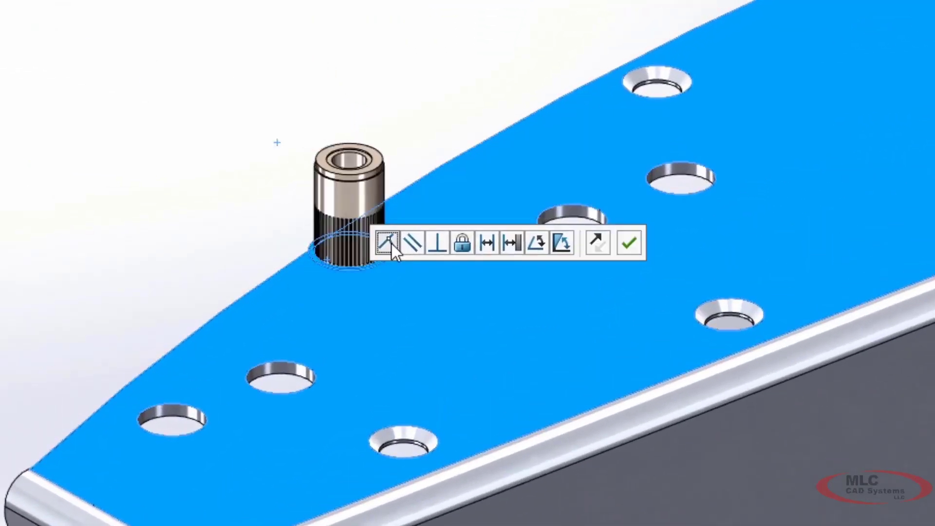
left_click(598, 244)
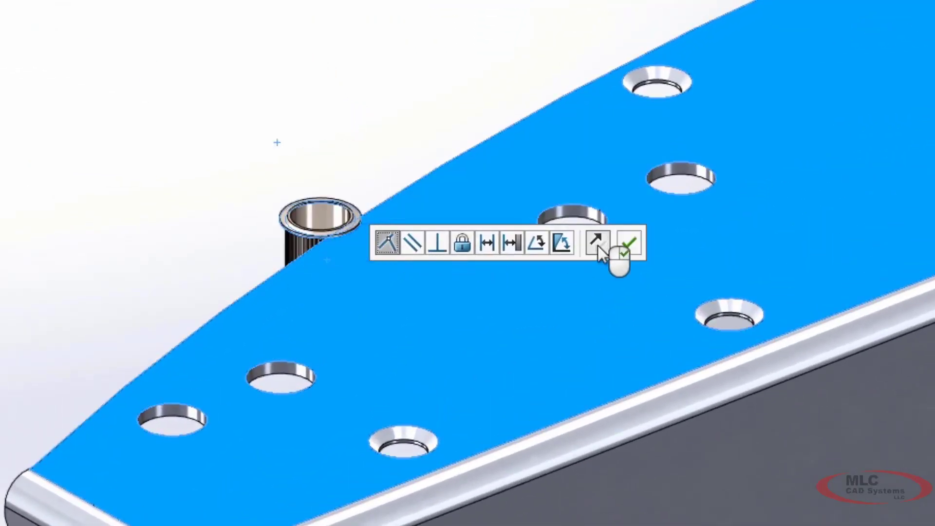
left_click(629, 244)
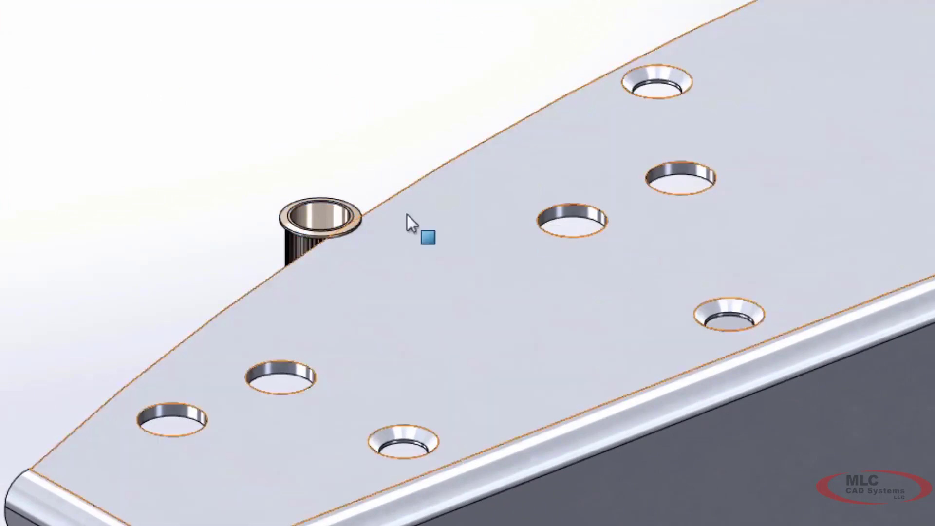
Step: Mate the M6 insert's bore concentric to the second plain hole from the plate's narrow end, with rotation locked
left_click(325, 211)
left_click(281, 368)
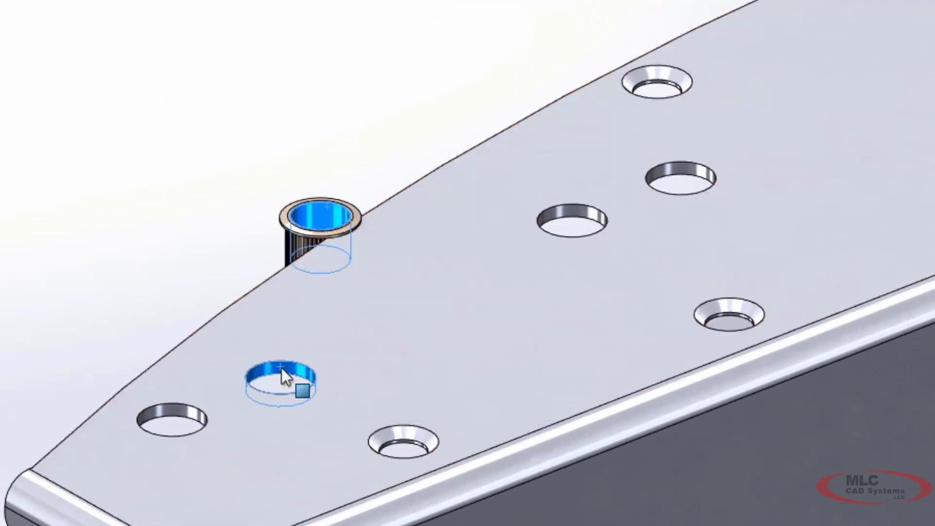
left_click(419, 354)
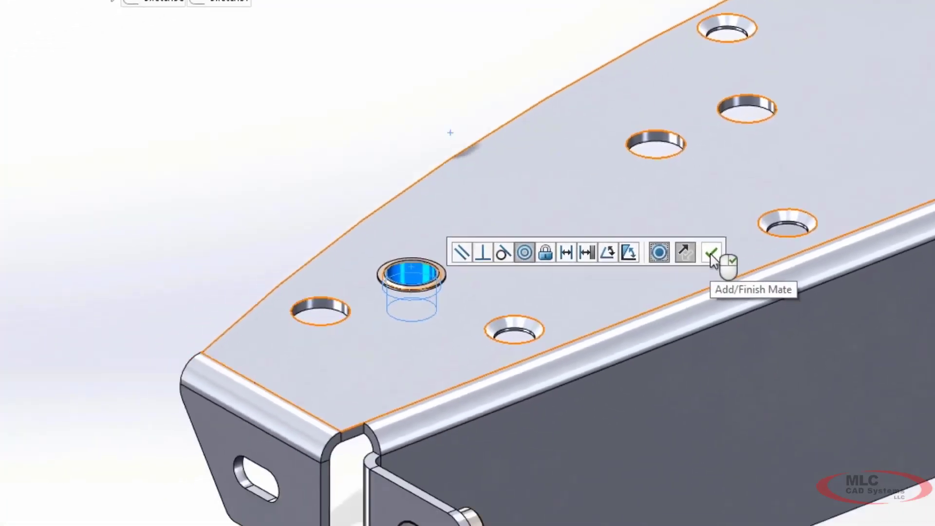
left_click(638, 350)
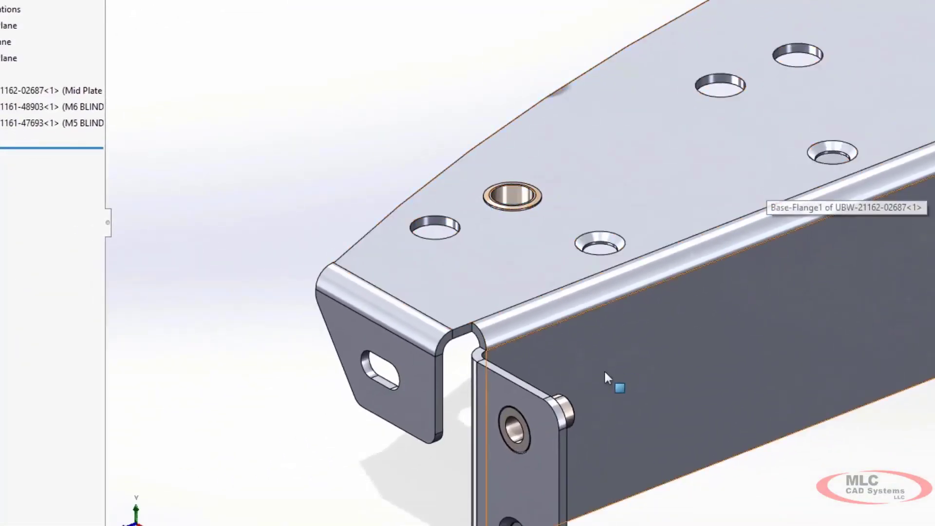
Step: Copy the M5 blind insert and mate it concentric to the nearest countersunk hole, with flipped alignment and locked rotation
left_click_drag(569, 414, 481, 50, "ctrl")
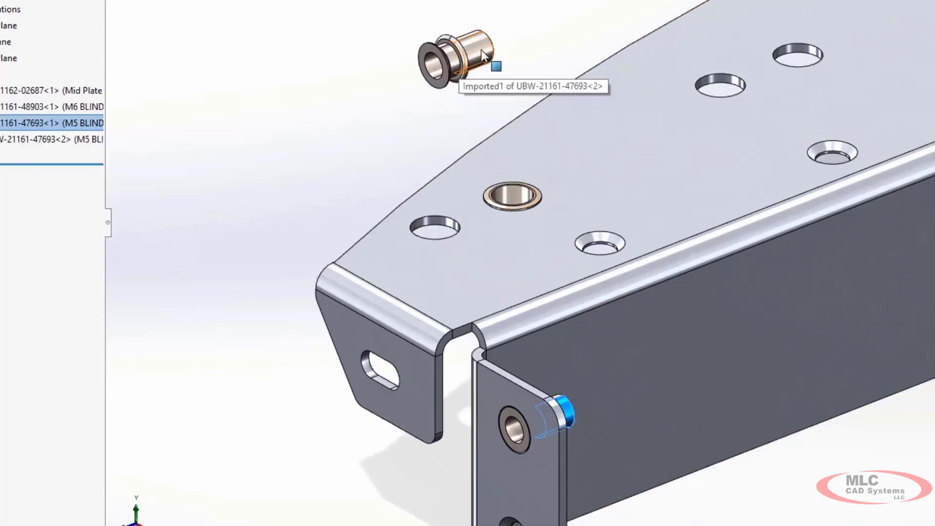
left_click(599, 242, "ctrl")
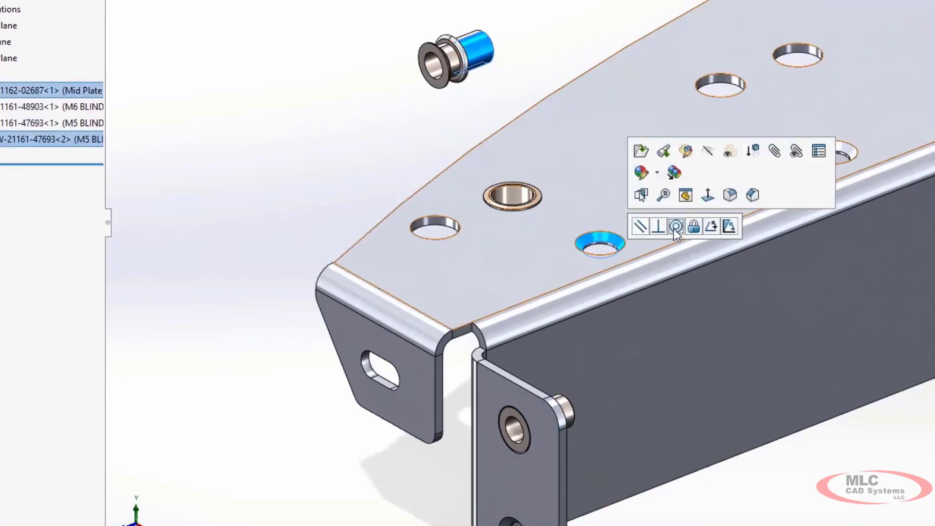
left_click(675, 227)
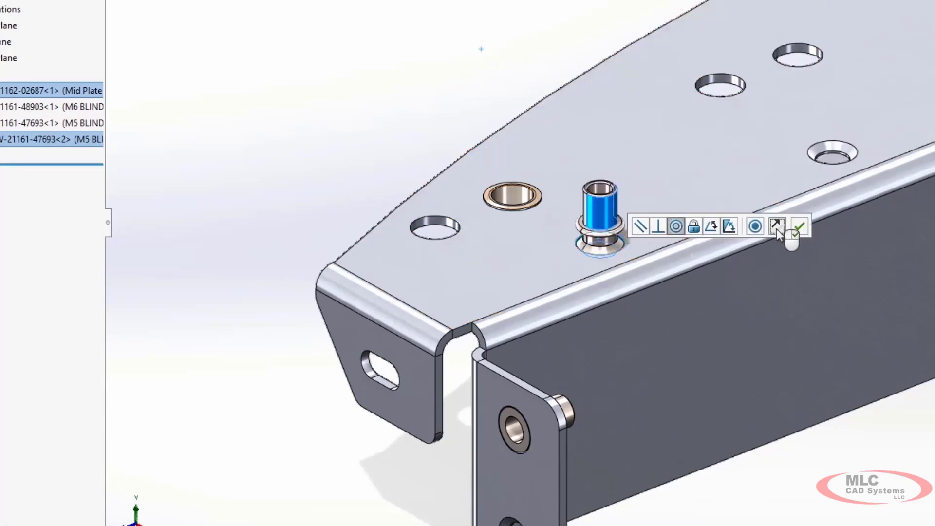
left_click(776, 228)
left_click(756, 232)
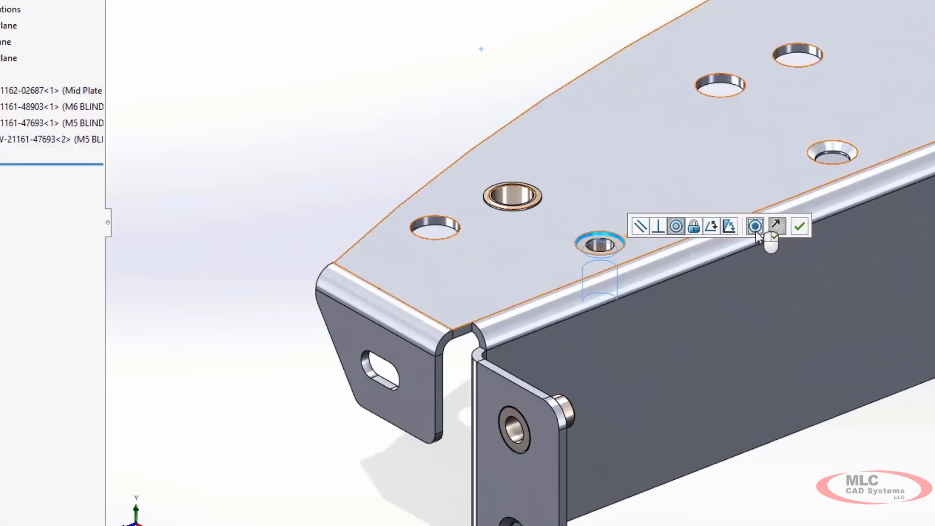
right_click(755, 233)
Step: Add a coincident mate between the copied M5 insert's flange face and the plate's upper face, and restore the previous view
left_click(619, 247)
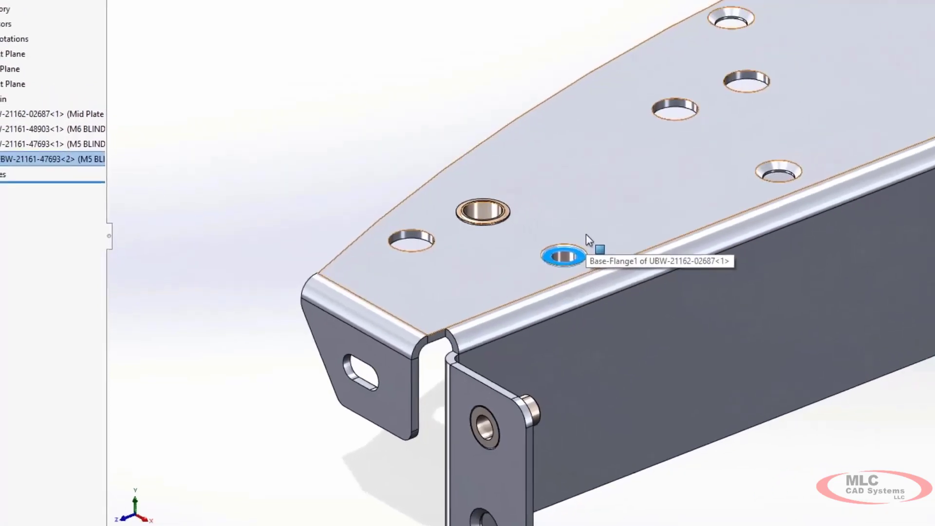
left_click(585, 234)
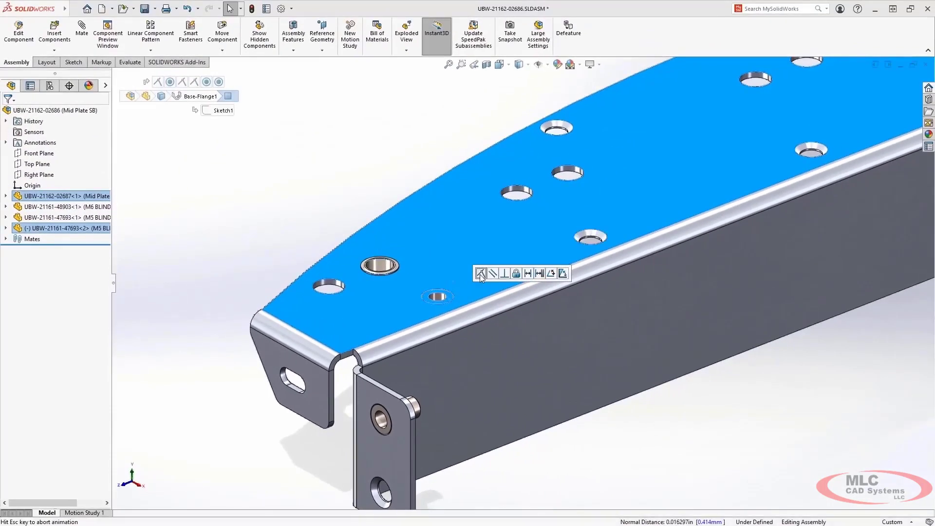
left_click(481, 274)
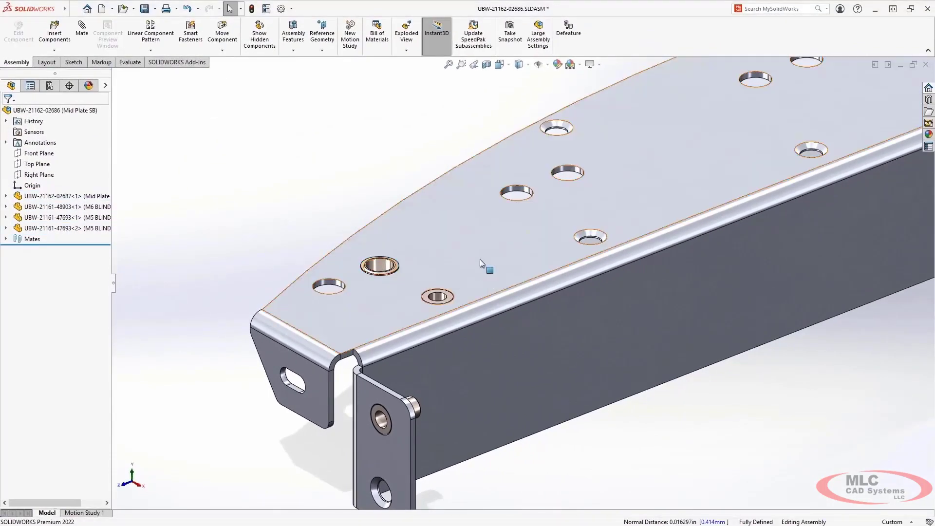
left_click(475, 66)
key("s")
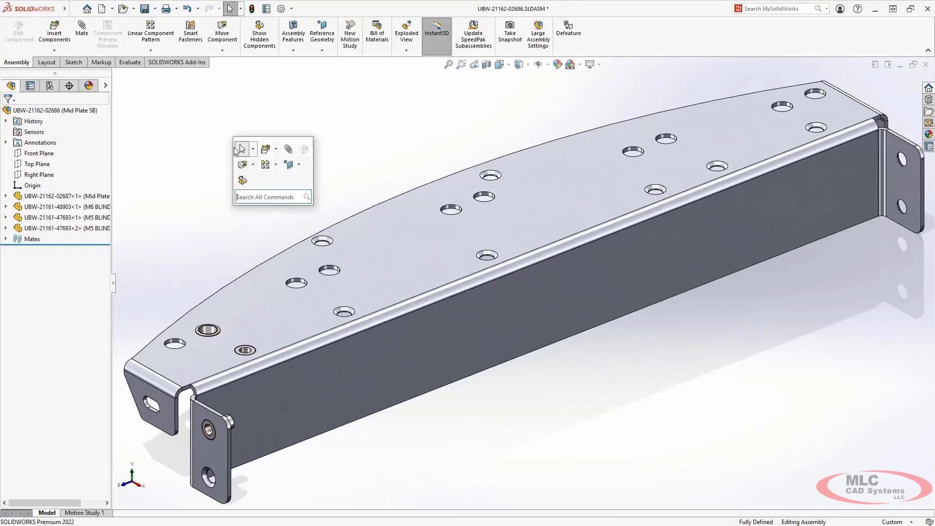
left_click(276, 165)
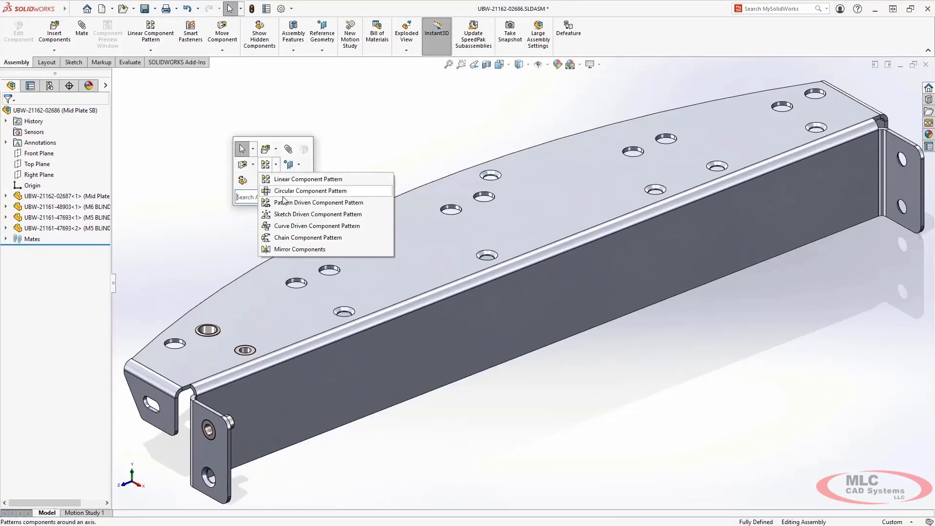
left_click(287, 202)
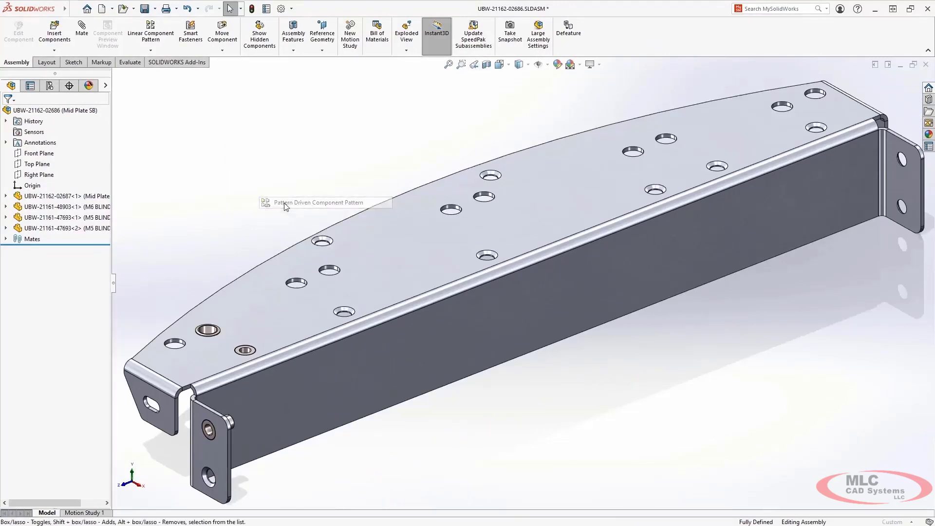
left_click(208, 330)
left_click(175, 343)
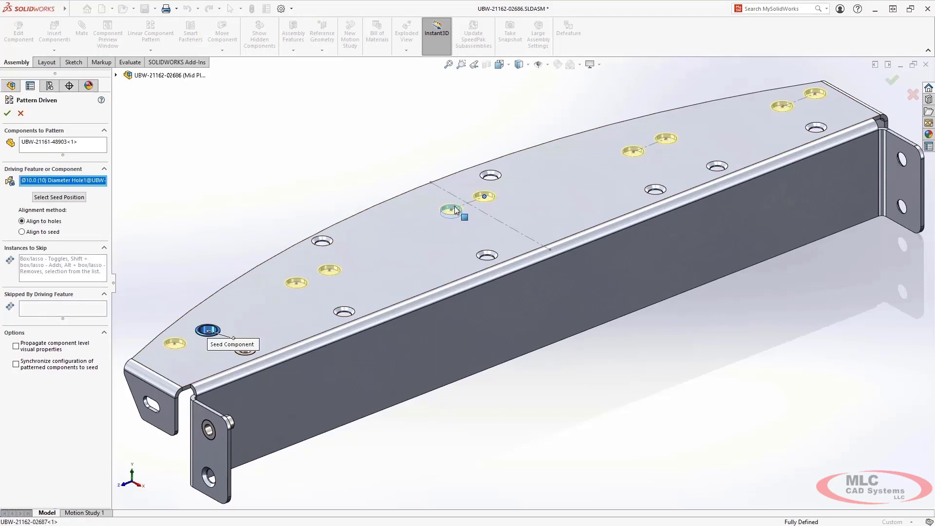
key("Escape")
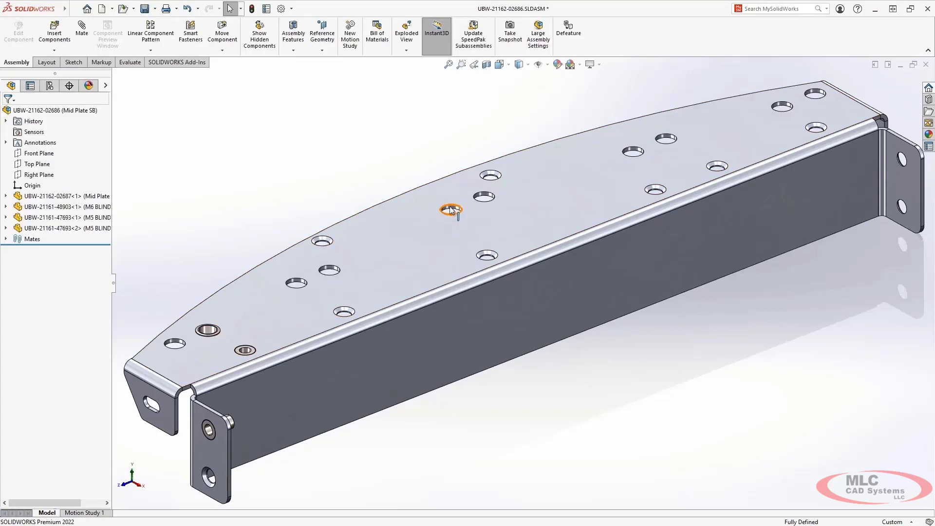
Step: Edit the M6 insert's concentric mate to reference the plain hole of the middle pair farther from the insert's current end
left_click(208, 330)
left_click(263, 311)
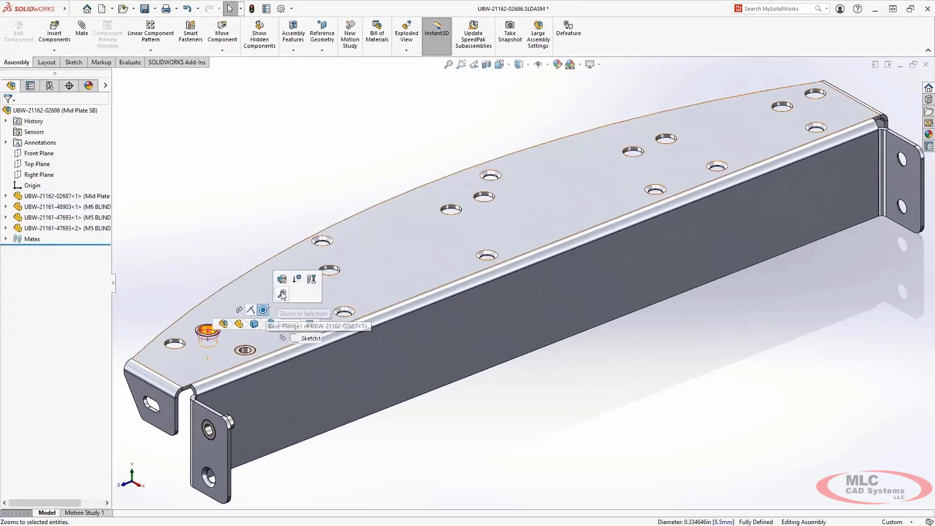
left_click(283, 280)
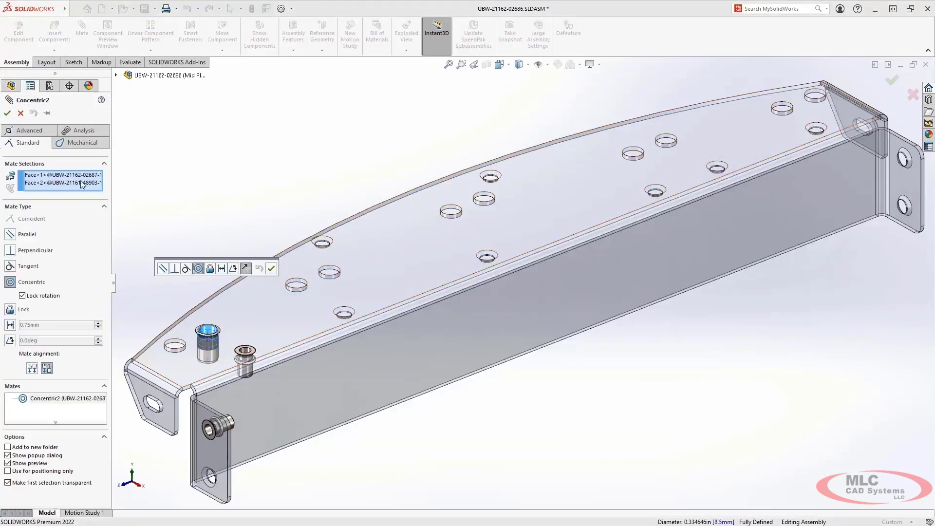
left_click(72, 176)
key("Delete")
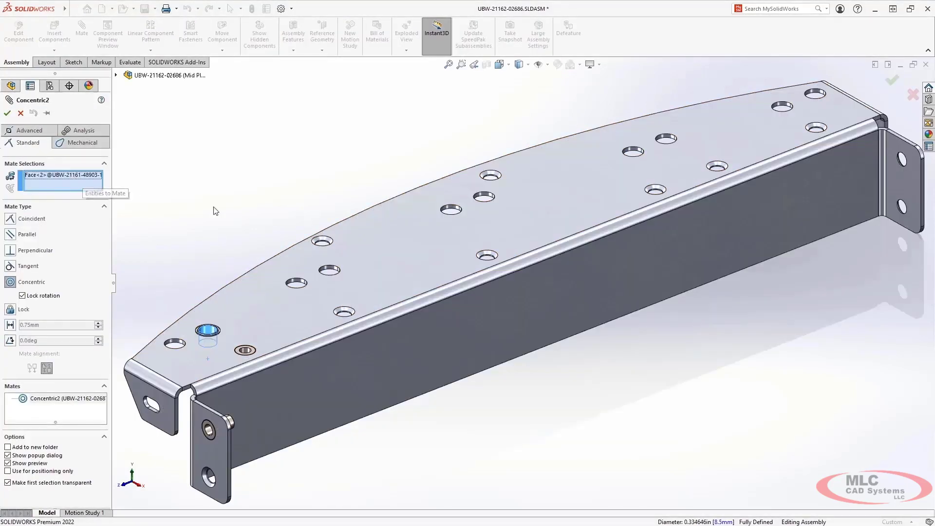
left_click(483, 197)
key("Return")
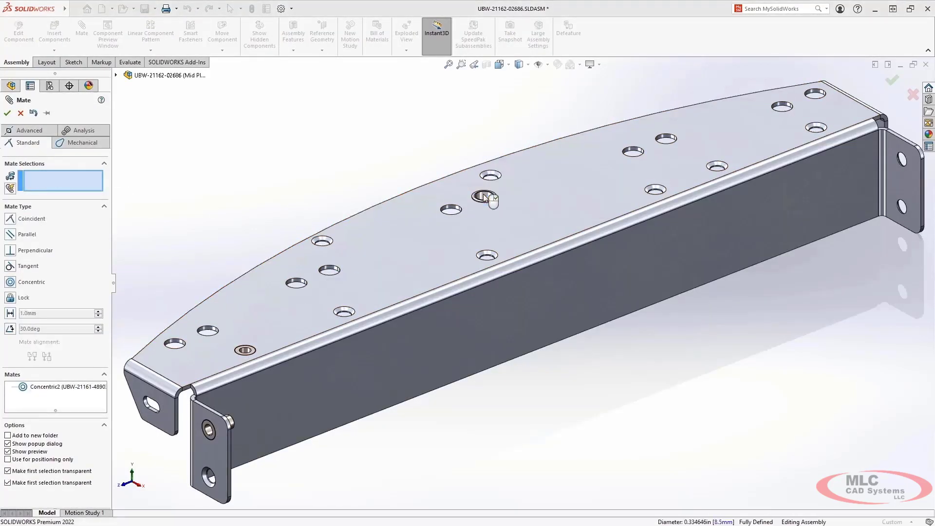
key("Escape")
Step: Create a pattern-driven component pattern of the M6 insert, driven by the plate's plain holes
key("s")
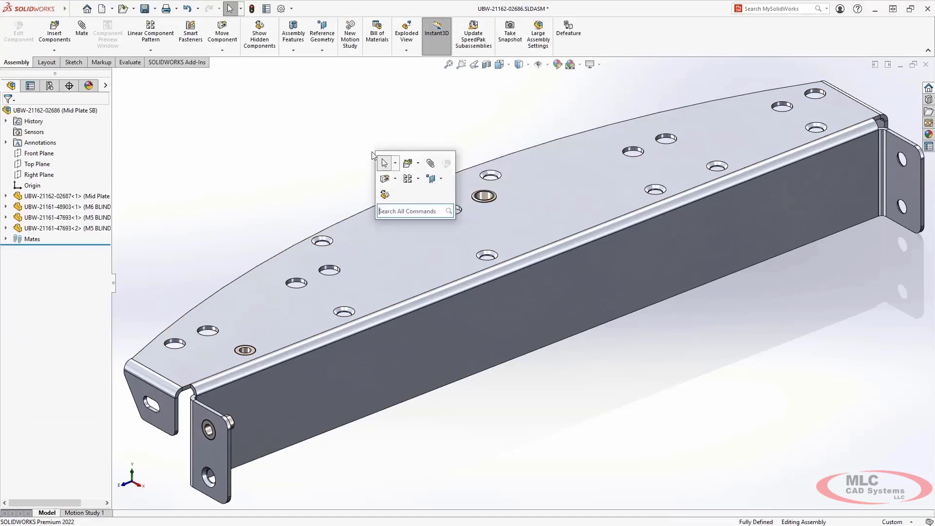
left_click(418, 179)
left_click(441, 207)
left_click(486, 198)
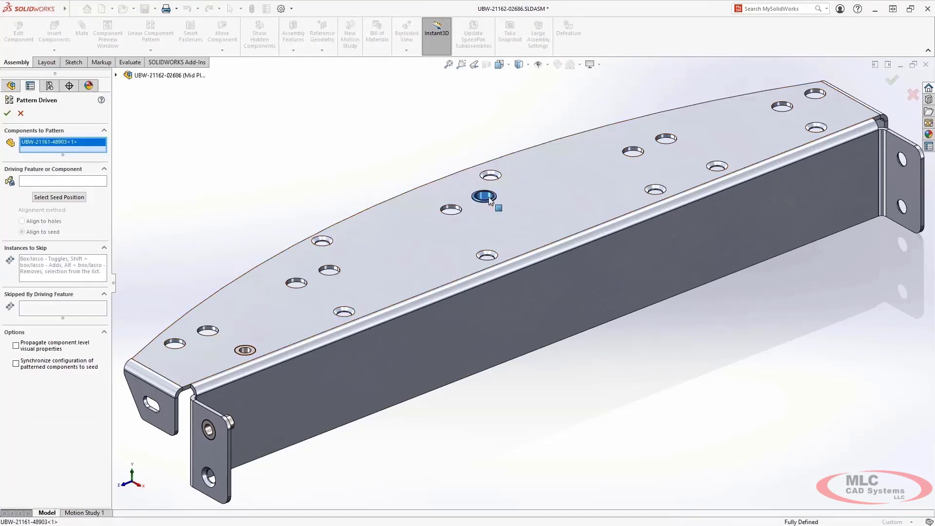
left_click(451, 210)
right_click(452, 209)
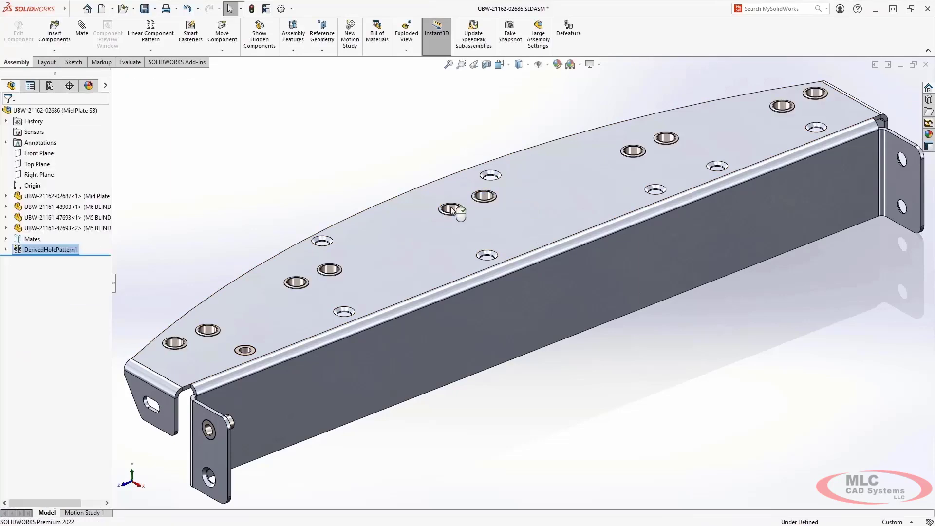
Step: Create a pattern-driven component pattern of the upper-face M5 insert, driven by the countersunk holes
key("s")
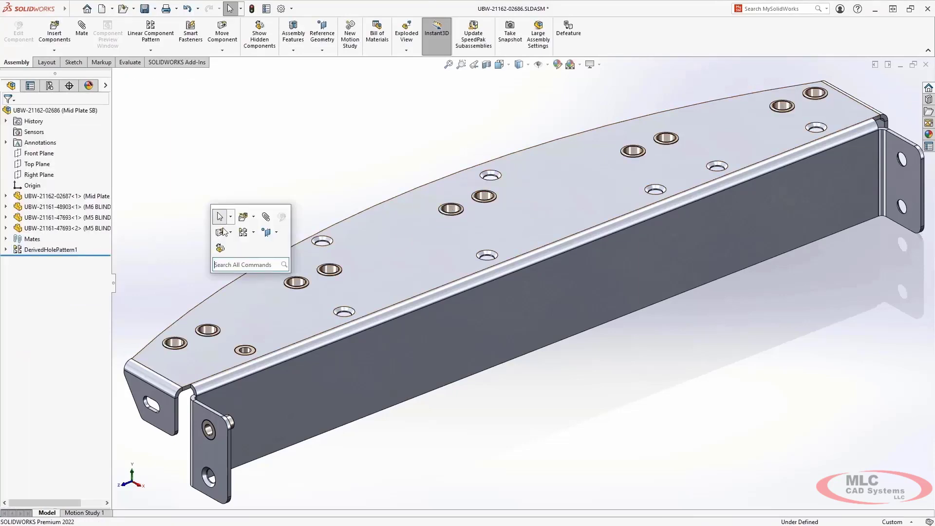
left_click(254, 233)
left_click(283, 269)
left_click(247, 349)
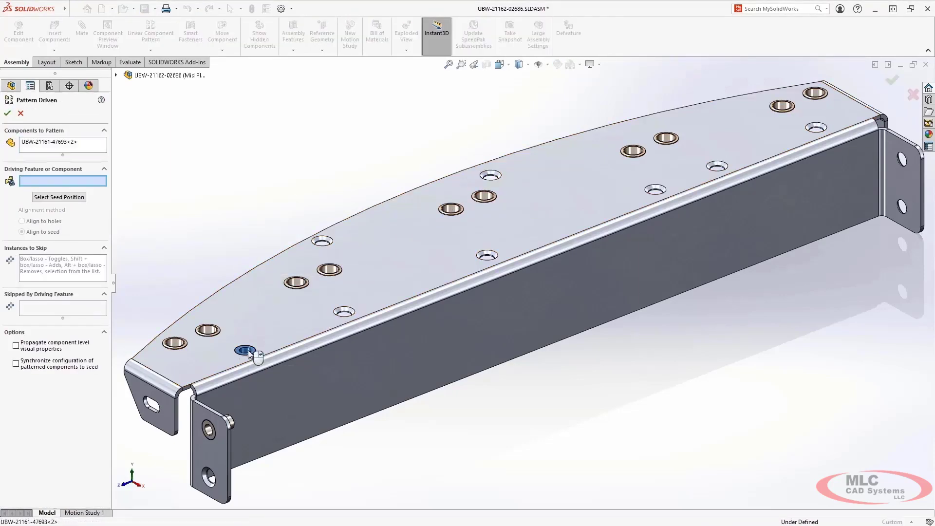
left_click(353, 313)
right_click(353, 312)
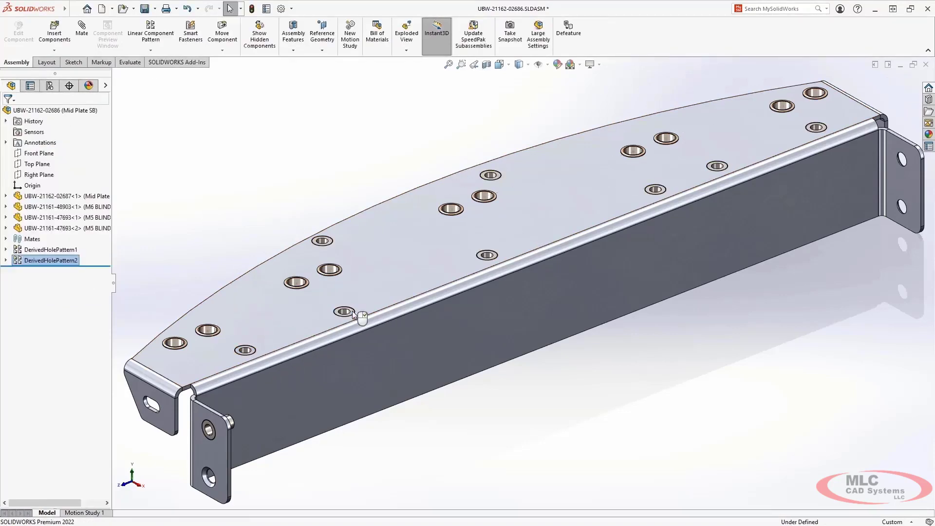
Step: Create a pattern-driven component pattern of the end-flange M5 insert, driven by the other hole in that flange
key("s")
left_click(225, 270)
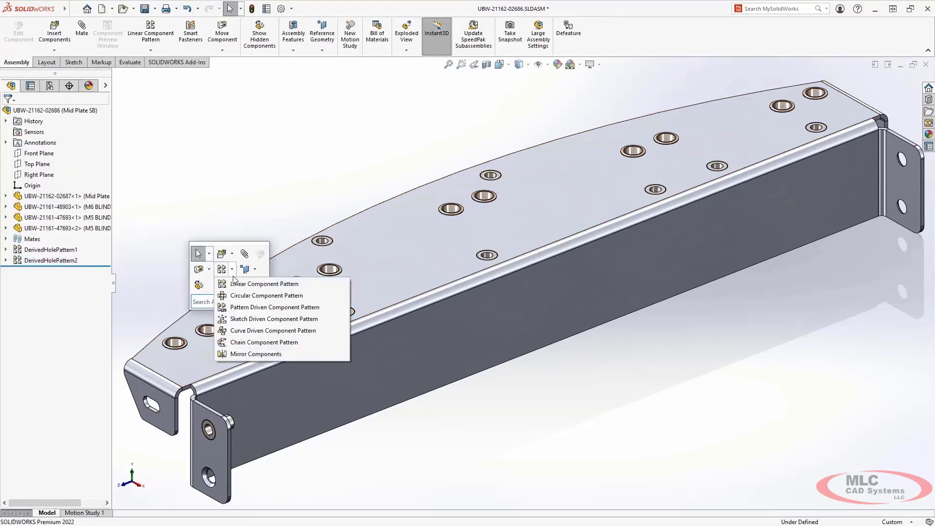
left_click(253, 307)
left_click(214, 431)
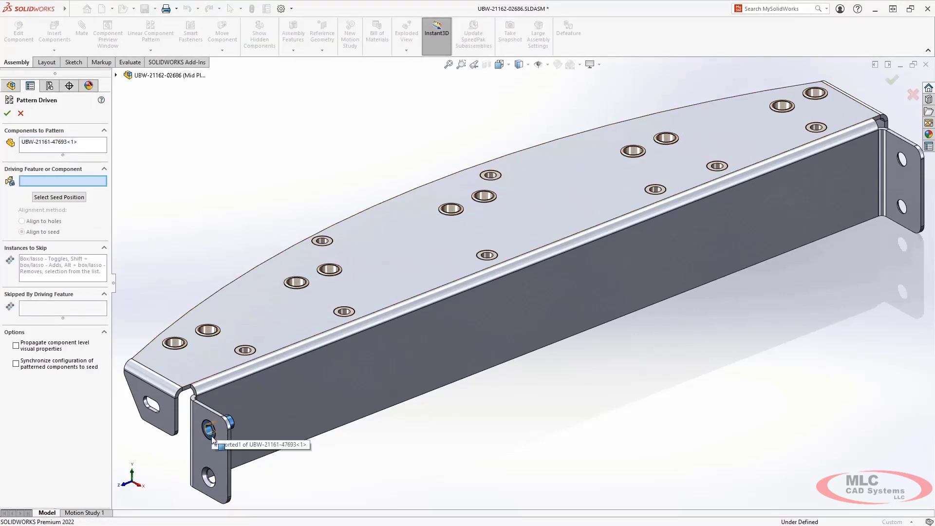
left_click(206, 477)
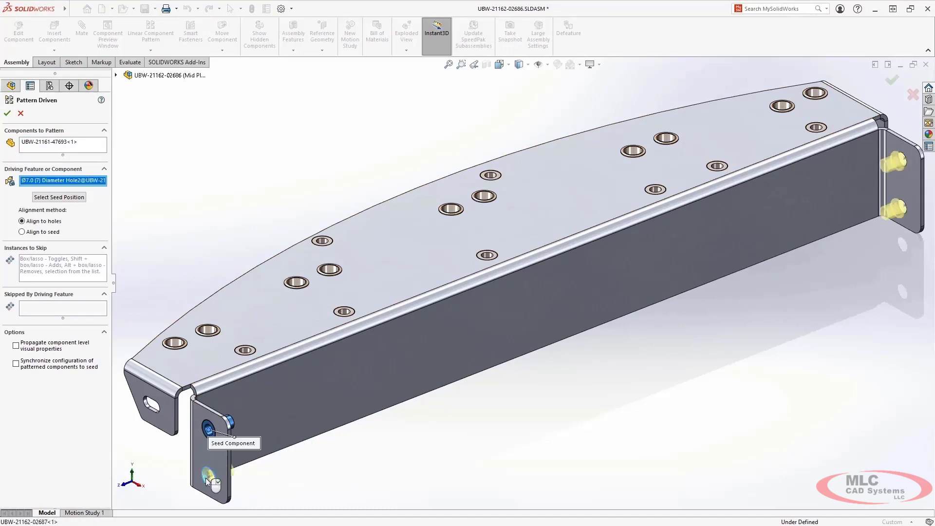
right_click(207, 482)
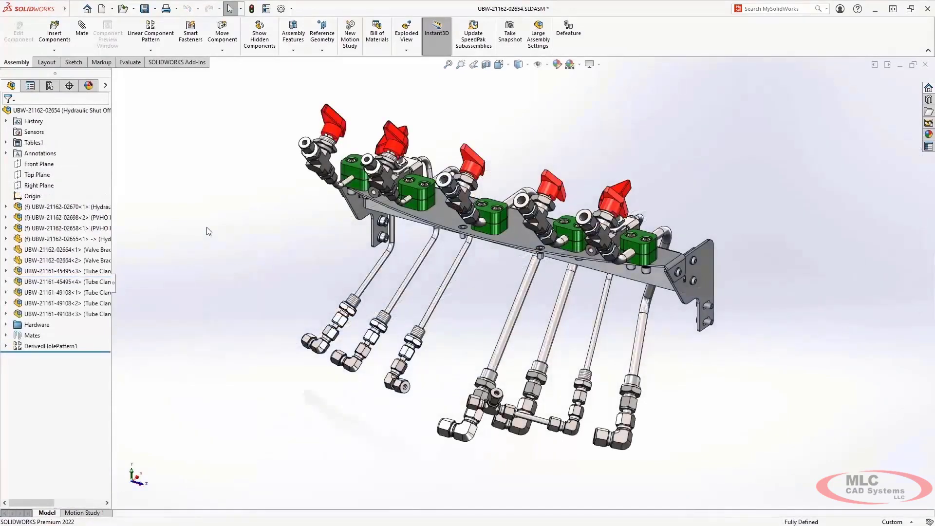
left_click(50, 86)
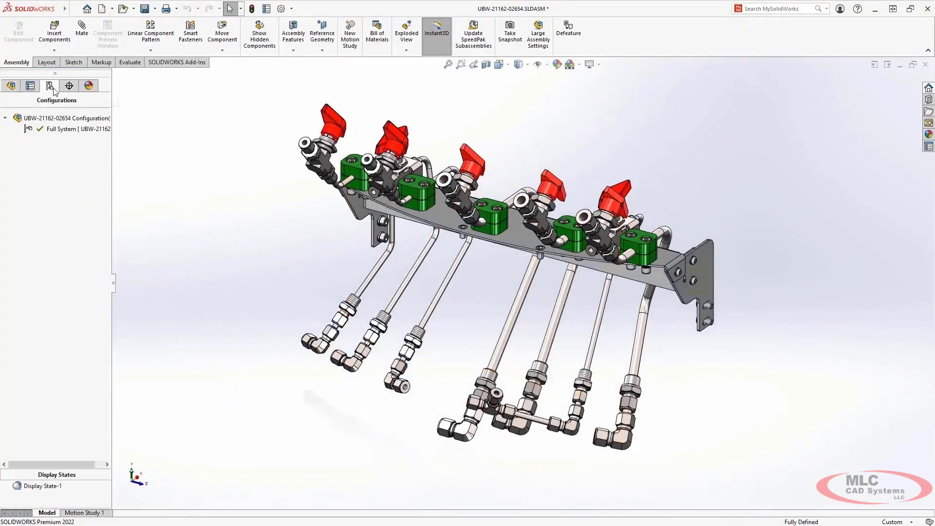
left_click(53, 117)
right_click(52, 117)
left_click(63, 133)
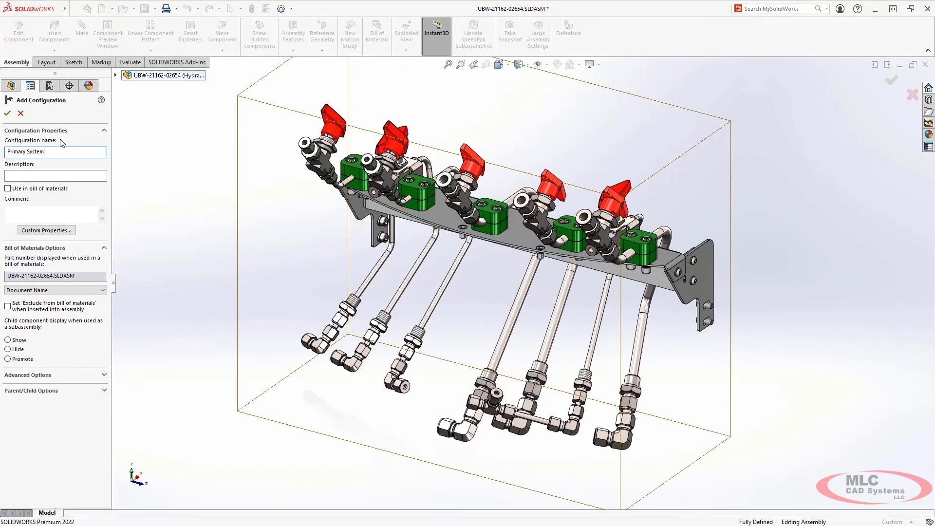
type("Primary System")
key("Return")
left_click(5, 88)
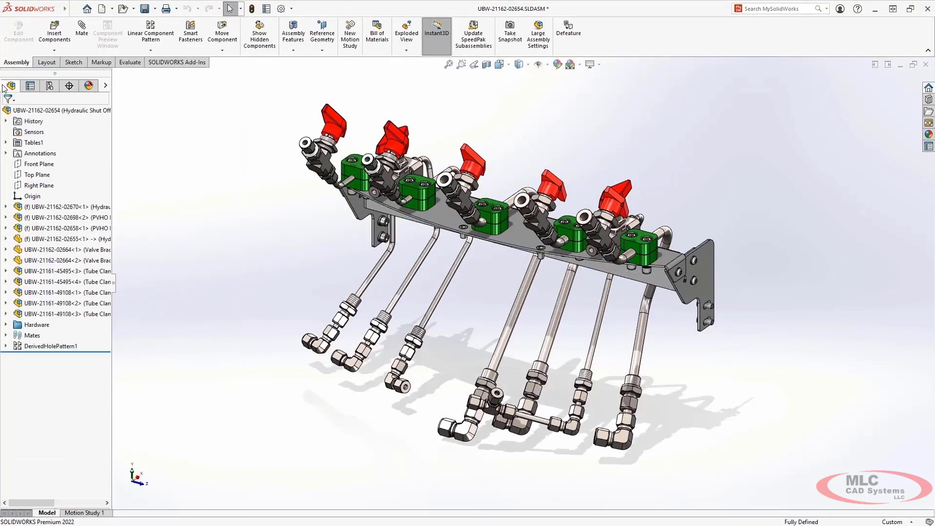
left_click(64, 228)
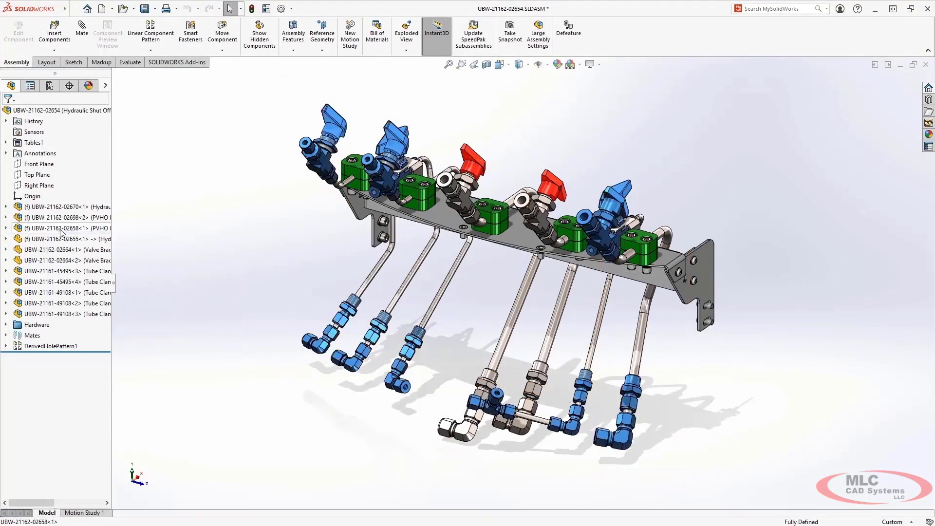
left_click(162, 200)
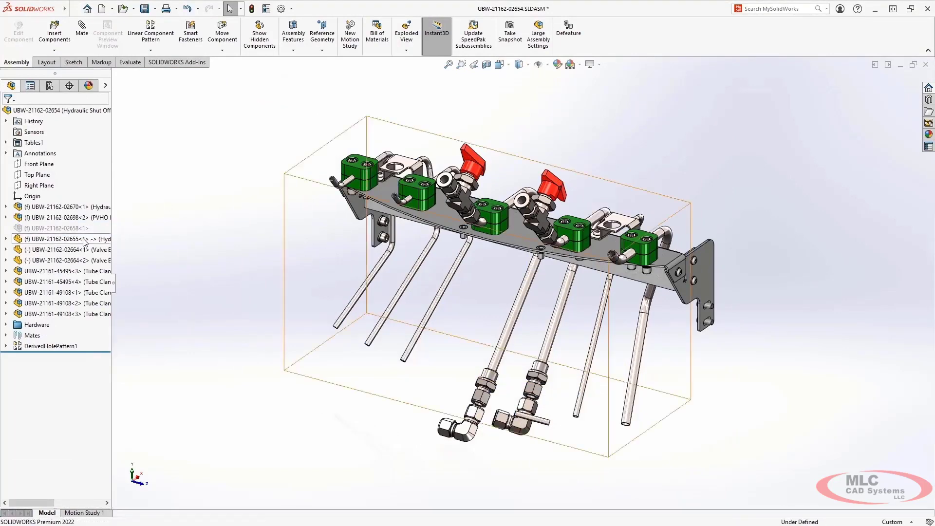
left_click(77, 239)
left_click(141, 192)
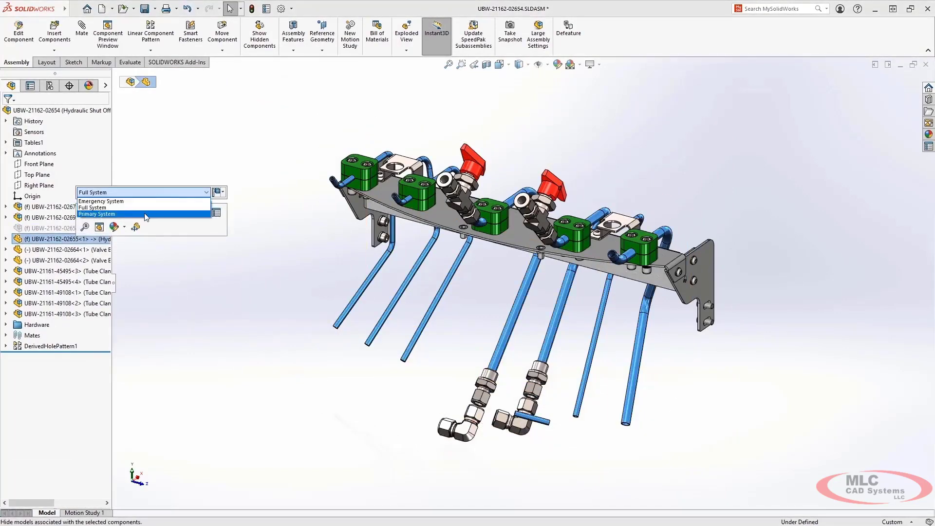
left_click(146, 212)
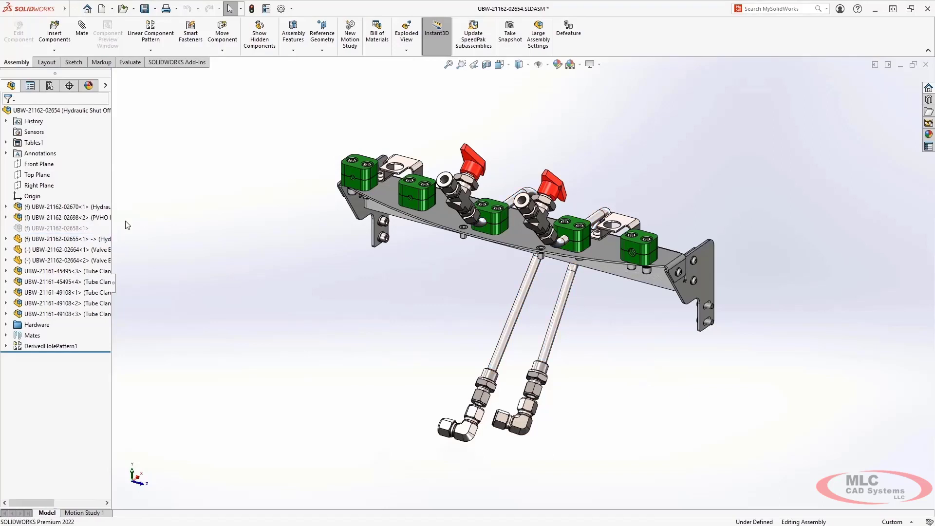
left_click(71, 251)
left_click(73, 292, "shift")
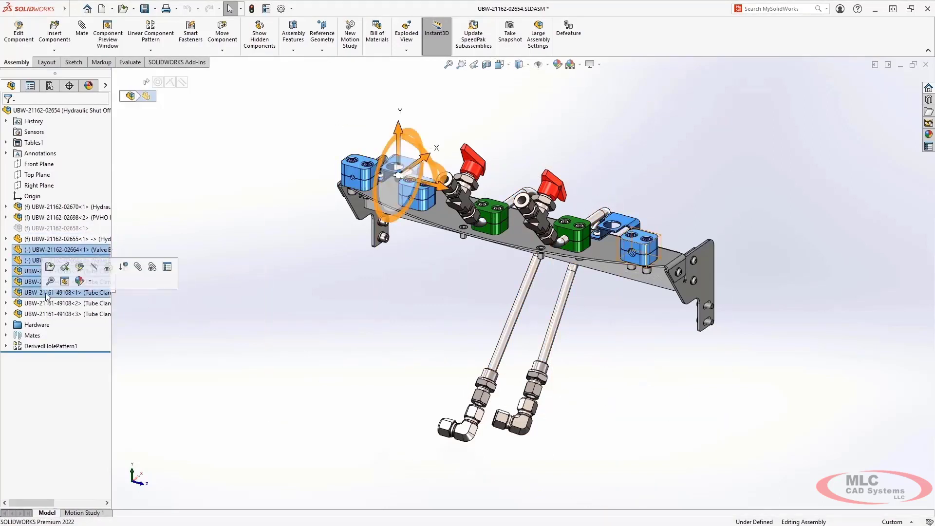
left_click(123, 266)
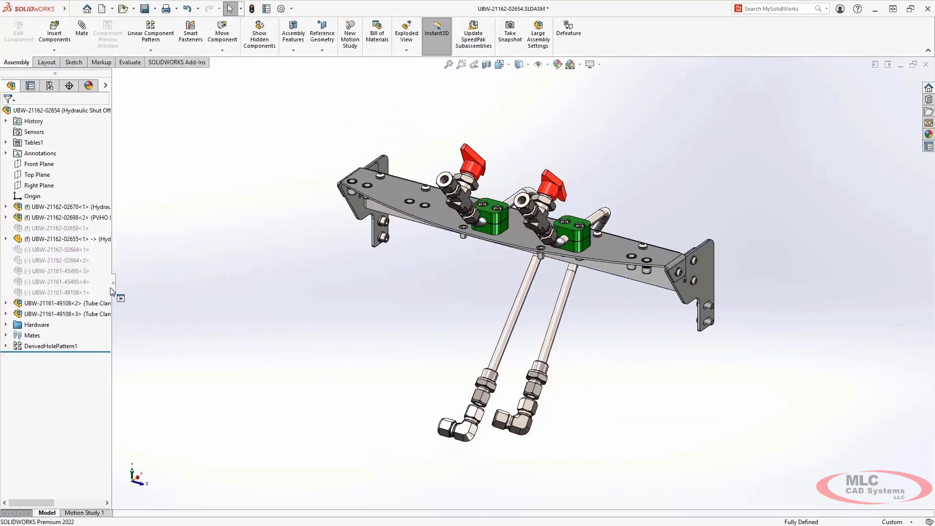
left_click(6, 324)
left_click(63, 335)
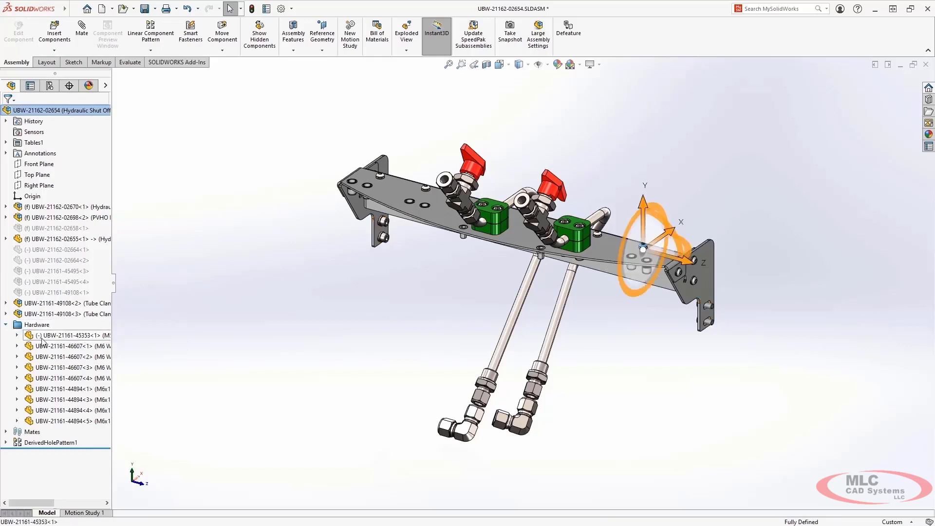
left_click(35, 443, "ctrl")
left_click(60, 419)
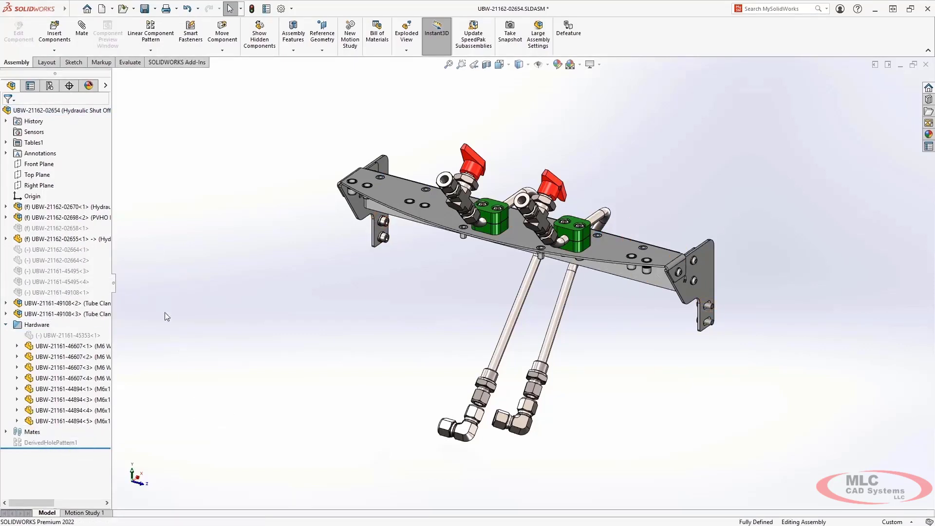
Step: Open the assembly's Configuration Table covering the Full System and Primary System configurations
left_click(49, 86)
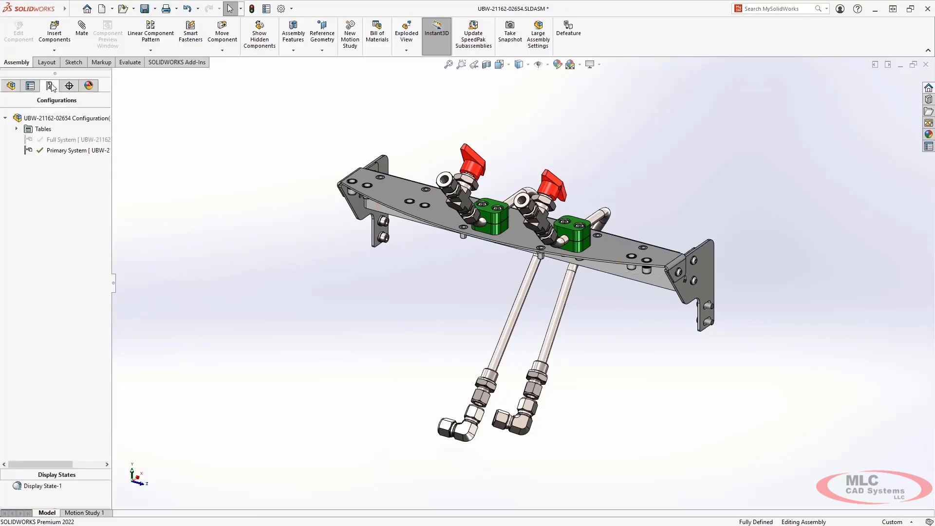
left_click(18, 129)
right_click(65, 143)
left_click(74, 143)
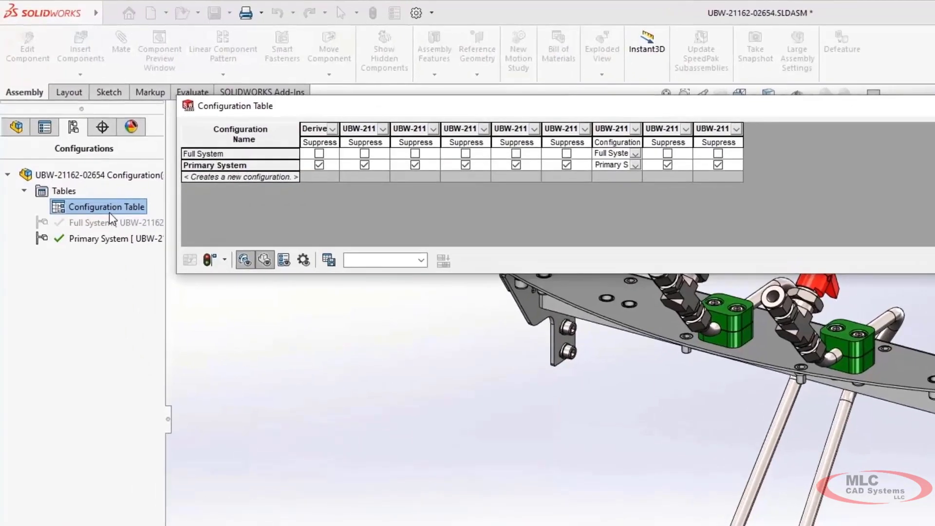
Step: Add a configuration named Emergency System to the Configuration Table and switch the assembly to it
left_click(234, 176)
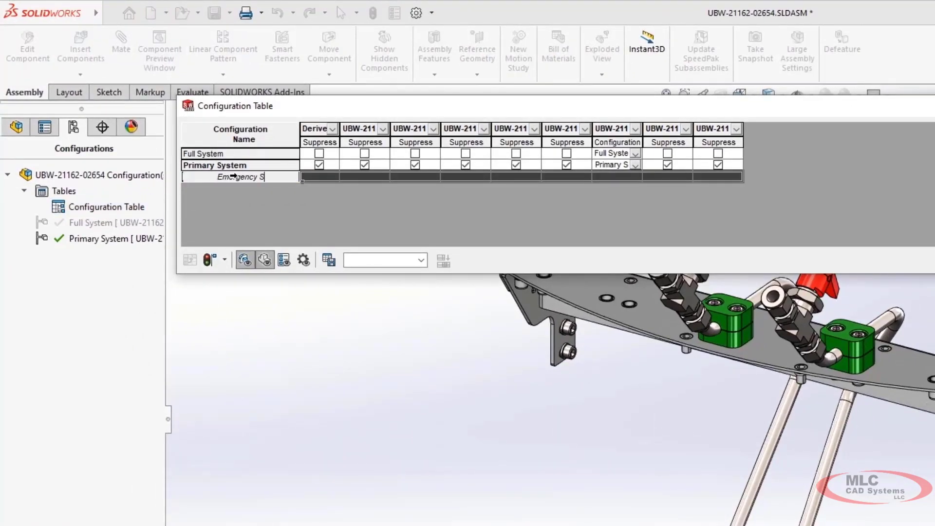
key("Return")
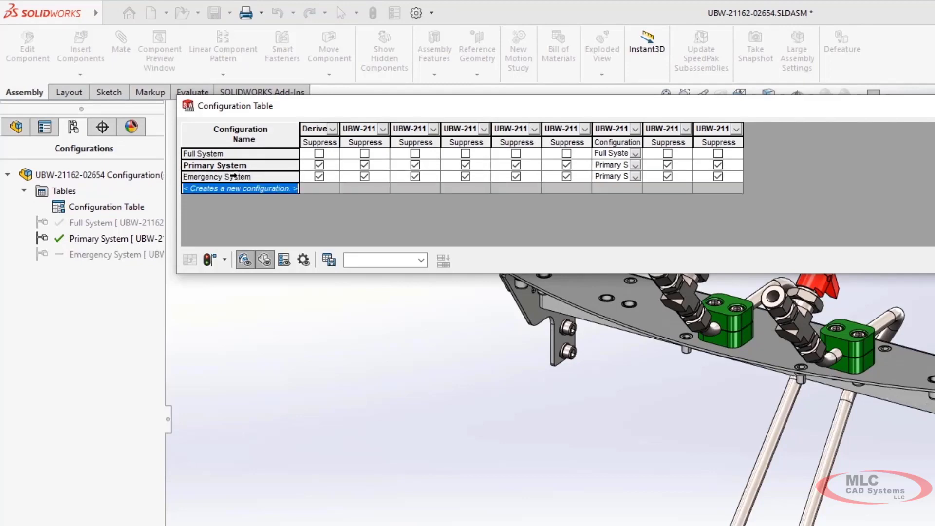
left_click(233, 177)
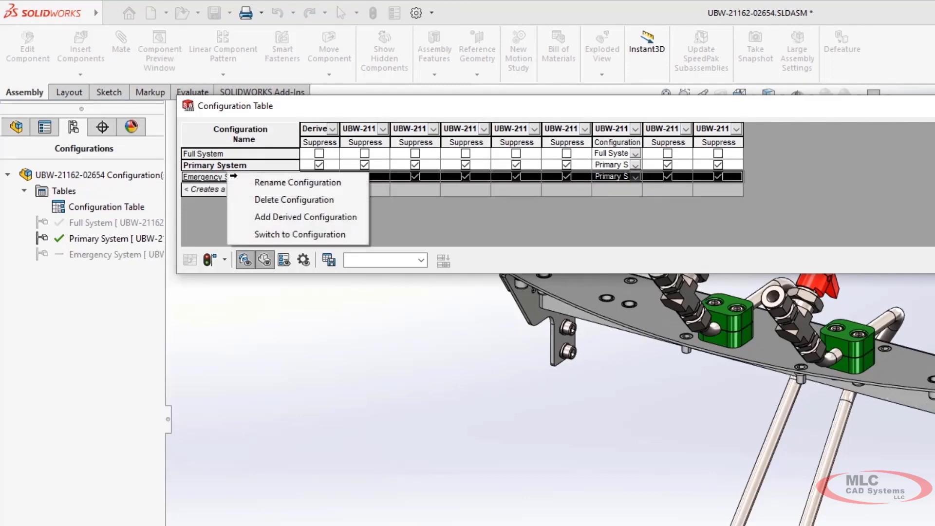
left_click(272, 233)
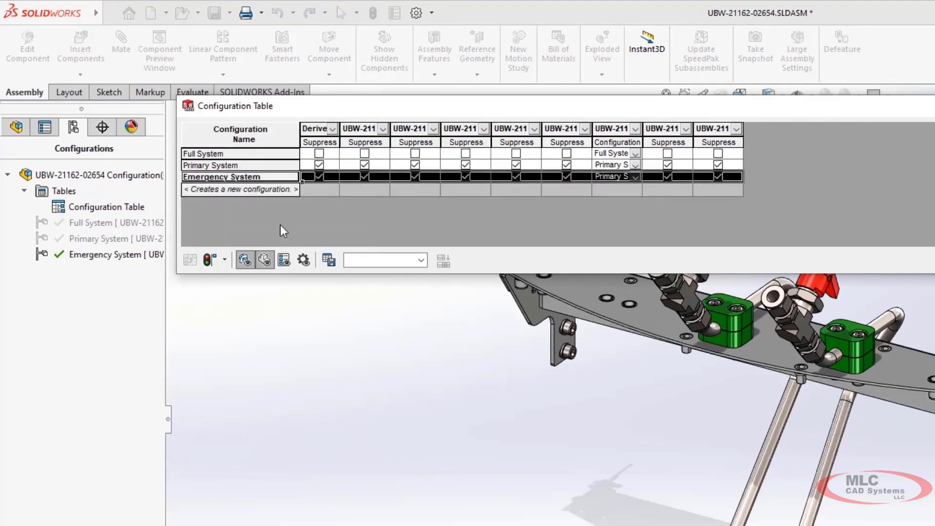
Step: Unsuppress the derived hole pattern and the first five listed components in the Emergency System configuration
left_click(319, 176)
left_click(364, 177)
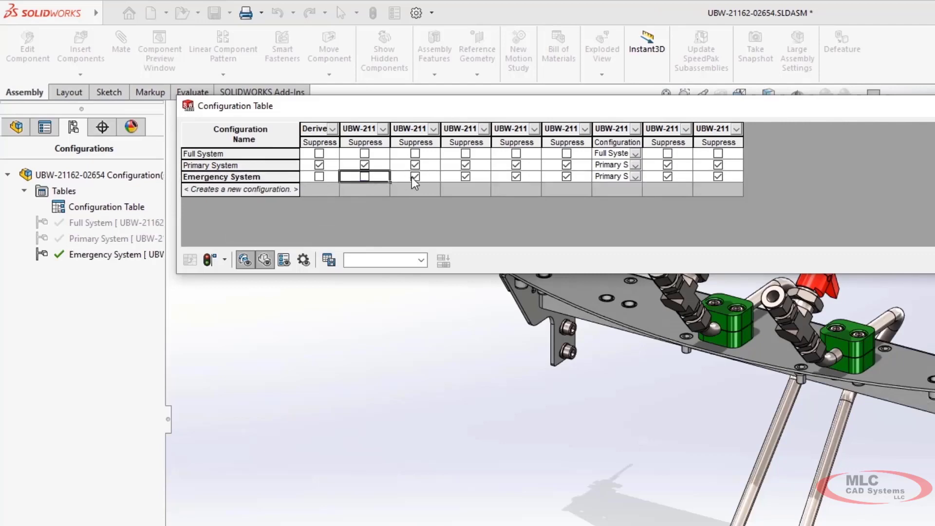
left_click(415, 176)
left_click(465, 176)
left_click(516, 177)
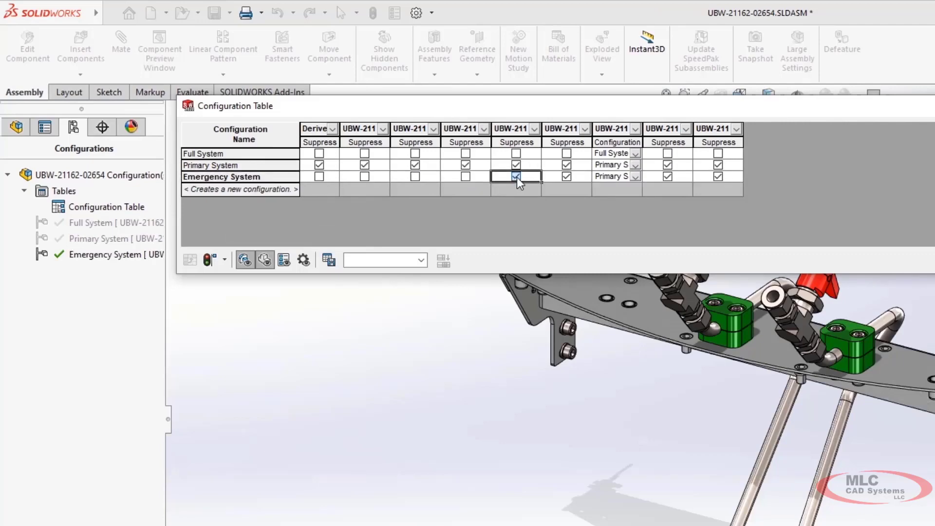
left_click(565, 177)
Step: Set the tubing to its Emergency System configuration, unsuppress the last two listed components in that row, and apply the table
left_click(635, 177)
left_click(633, 188)
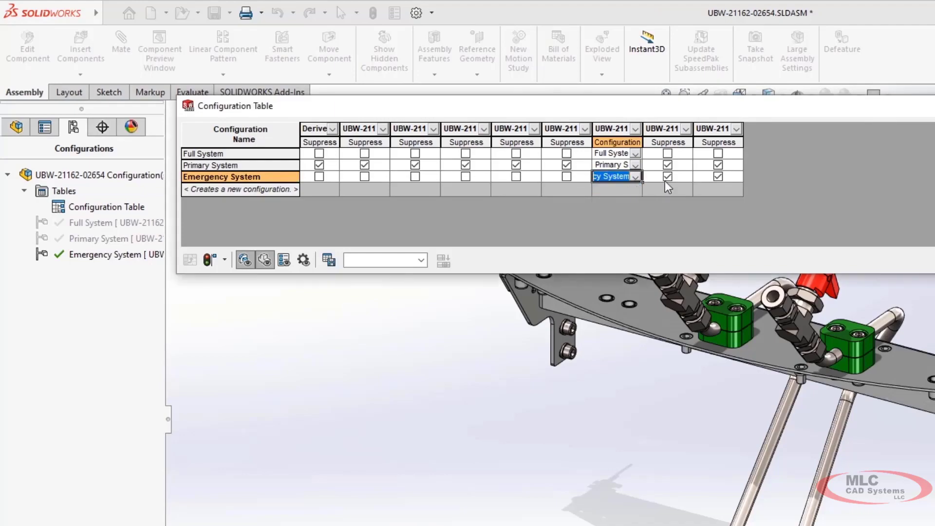
left_click(667, 177)
left_click(684, 168)
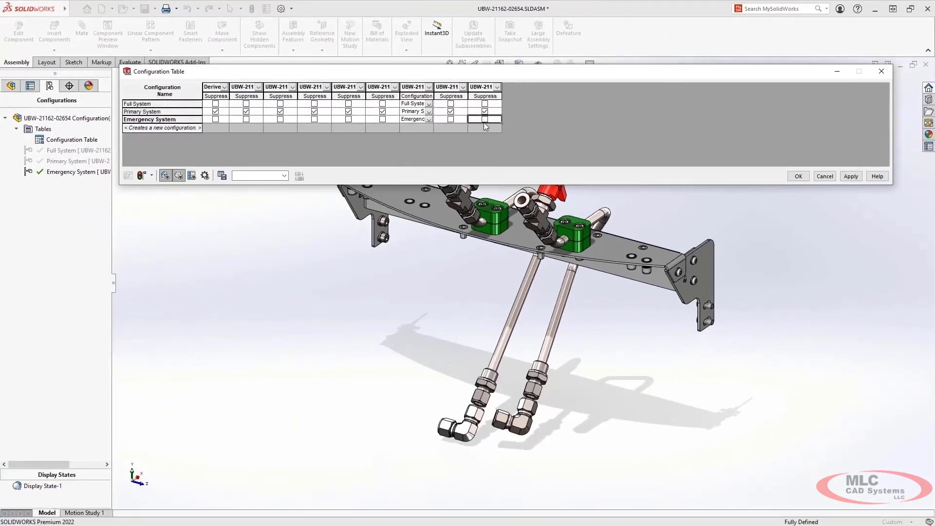
left_click(850, 177)
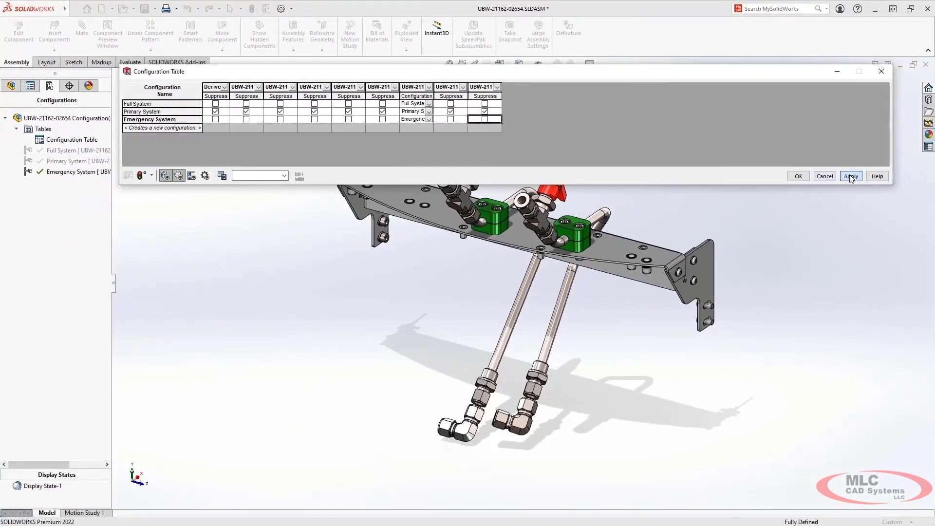
left_click(799, 176)
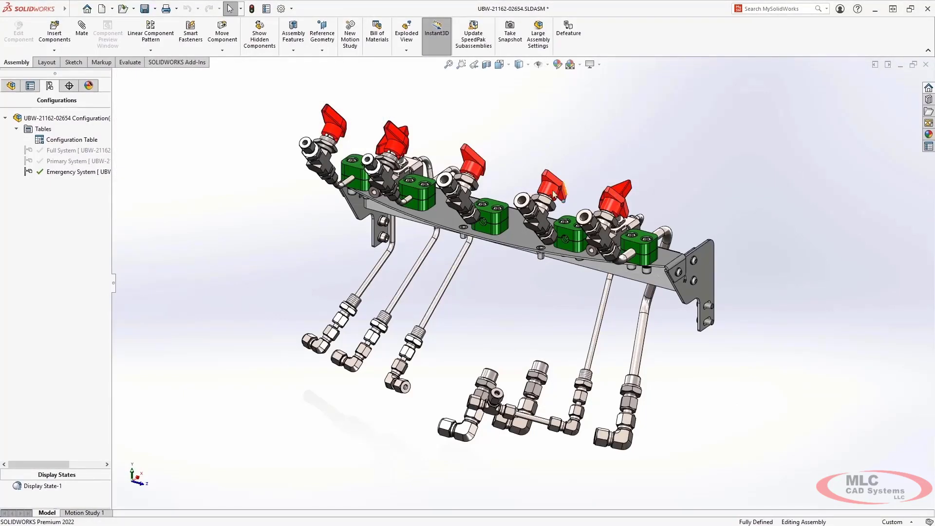
Step: Suppress the subassembly holding the two middle valves and the two green tube clamps beside them
left_click(464, 200)
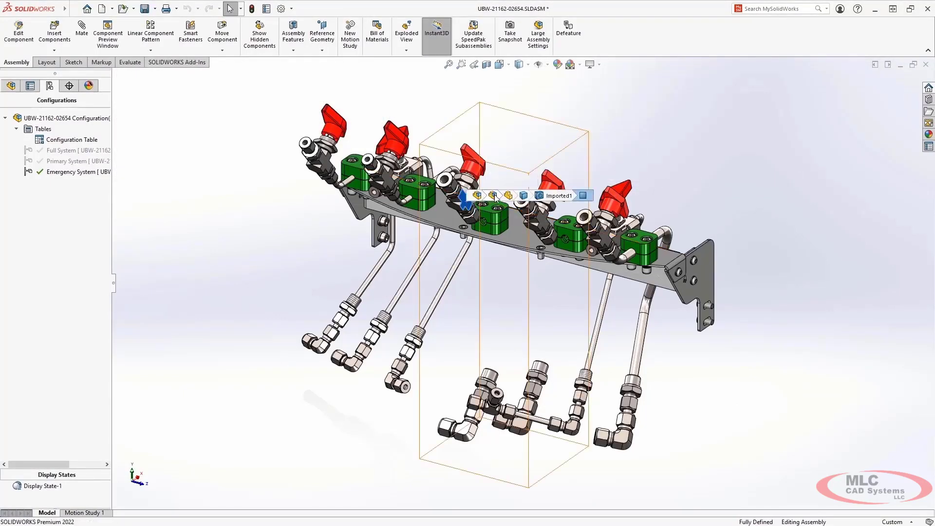
left_click(493, 195)
left_click(602, 155)
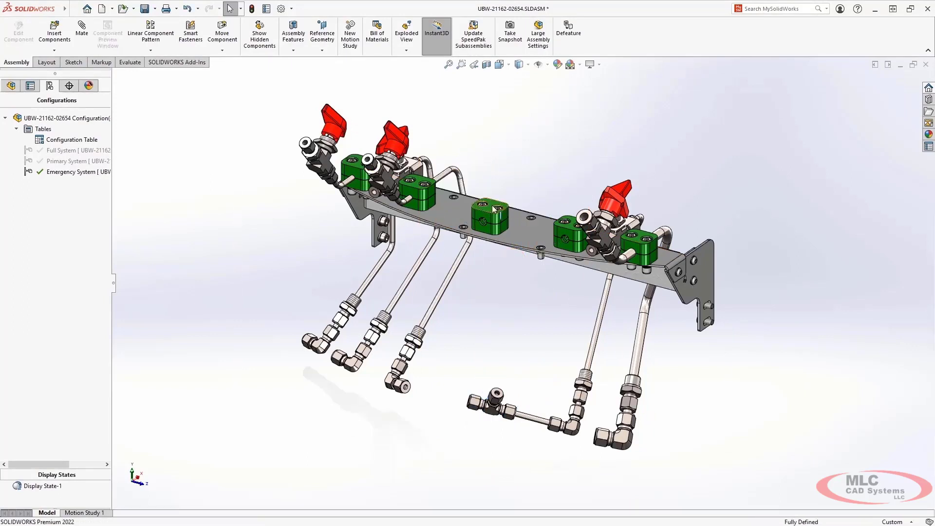
left_click(482, 218)
left_click(506, 208)
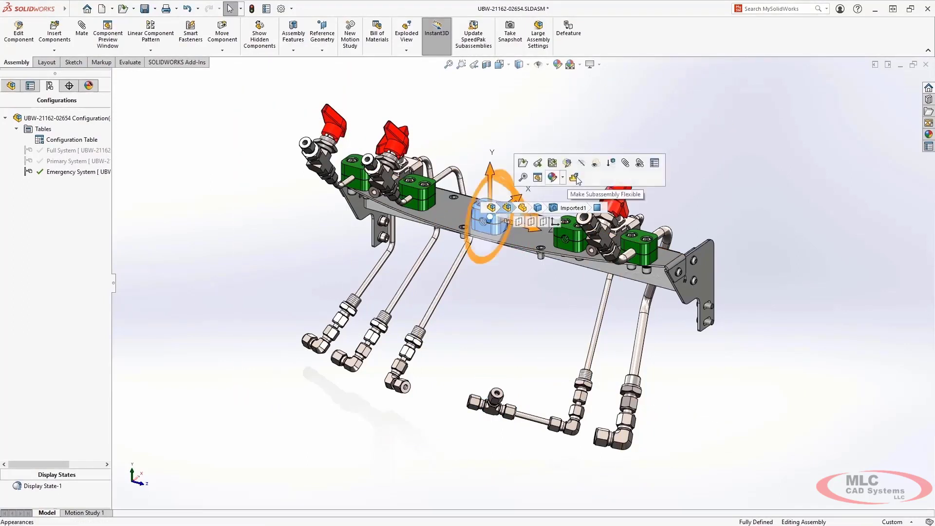
left_click(595, 180)
left_click(566, 228)
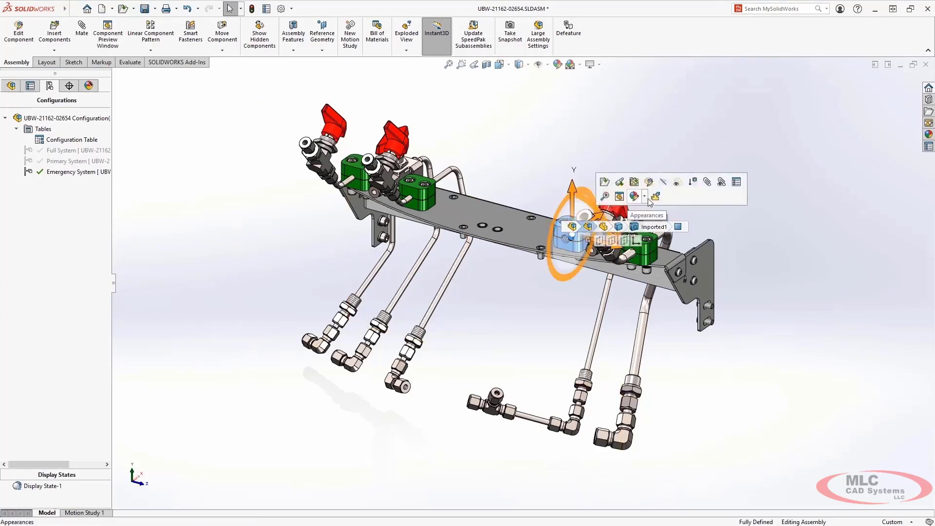
left_click(693, 182)
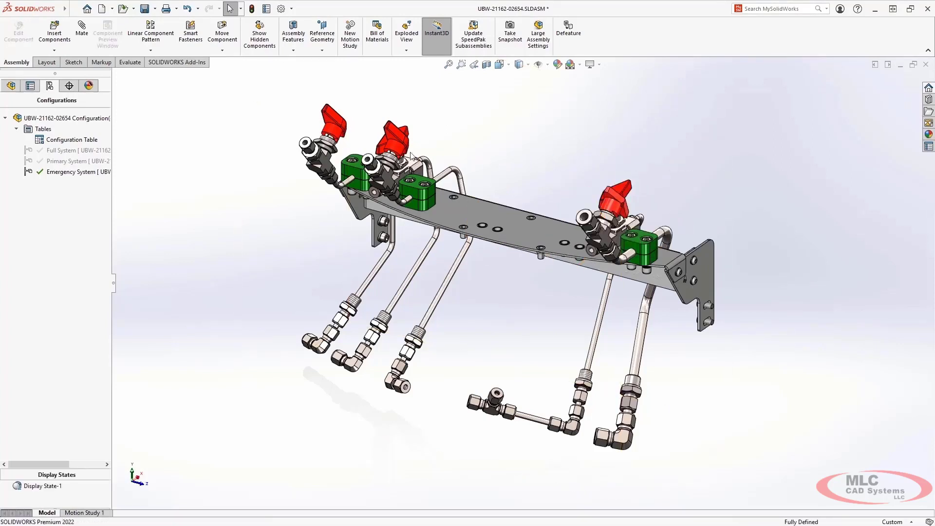
Step: Reopen the Configuration Table and hide its sketch, feature and component columns, keeping only the custom properties
right_click(74, 139)
left_click(91, 145)
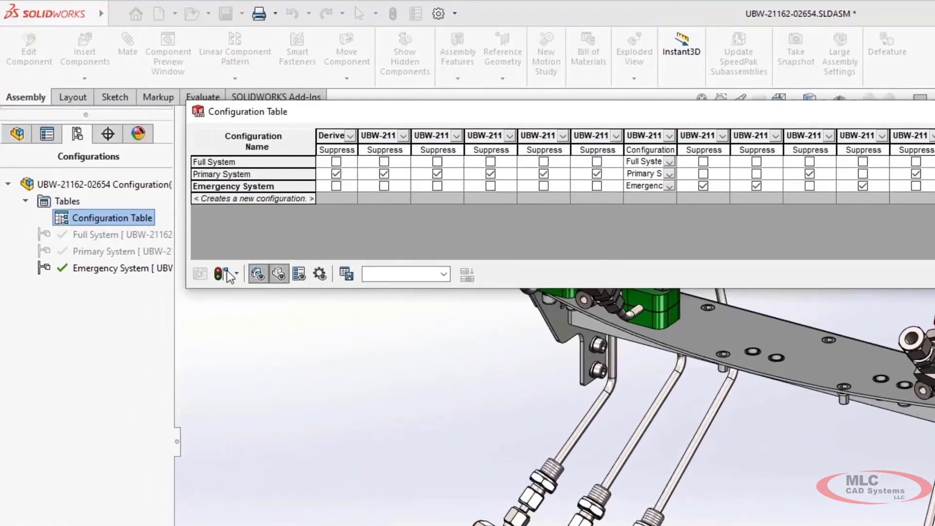
left_click(259, 274)
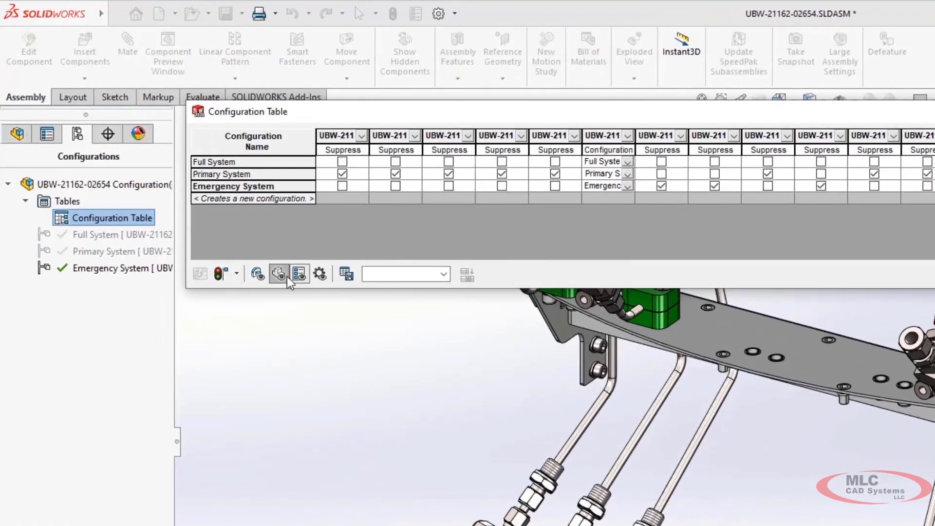
left_click(278, 276)
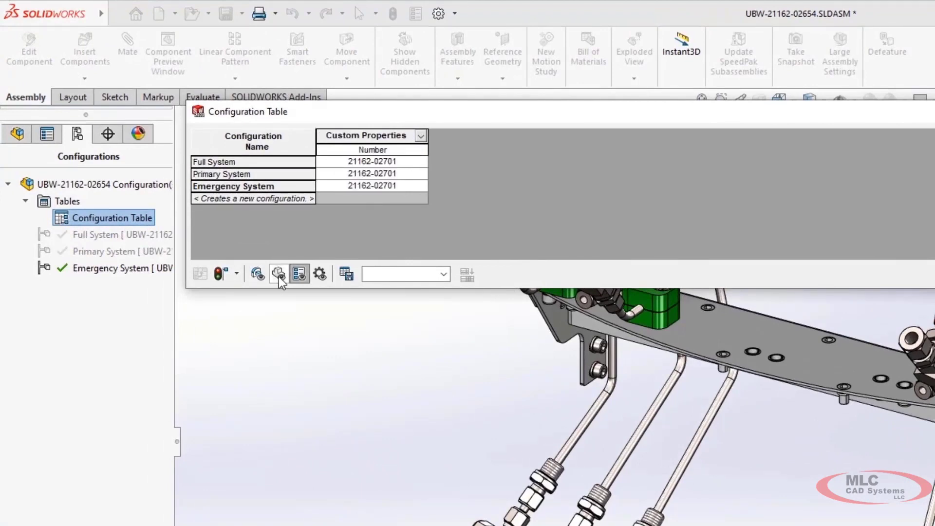
left_click(413, 174)
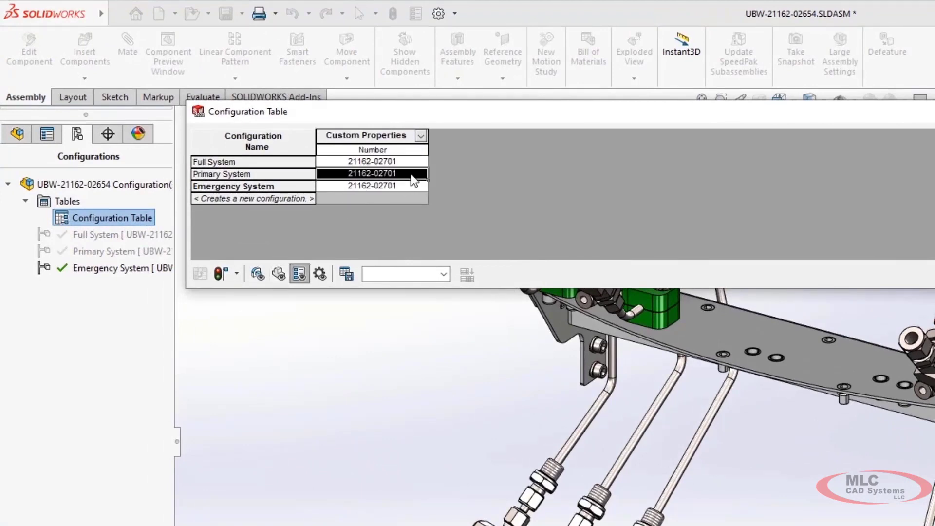
left_click(413, 174)
key("BackSpace")
type("2")
key("Return")
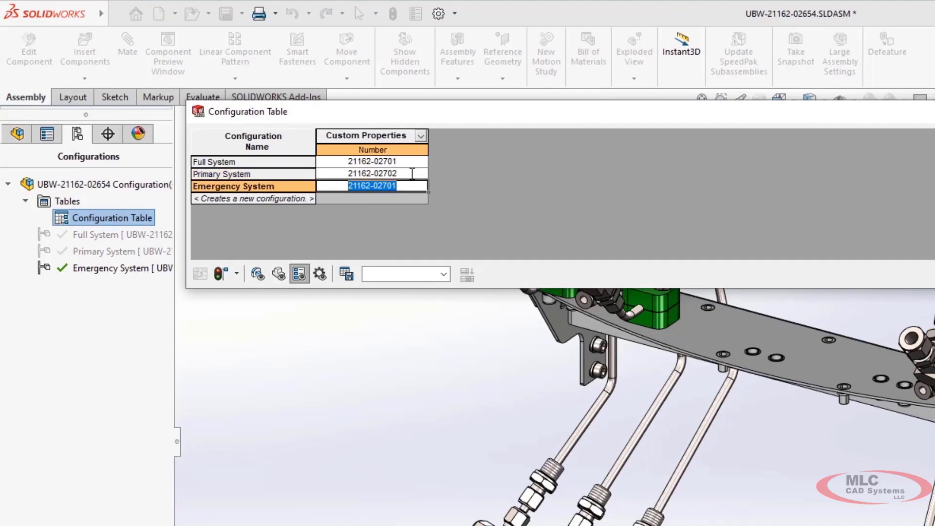
key("End")
key("BackSpace")
type("3")
key("Return")
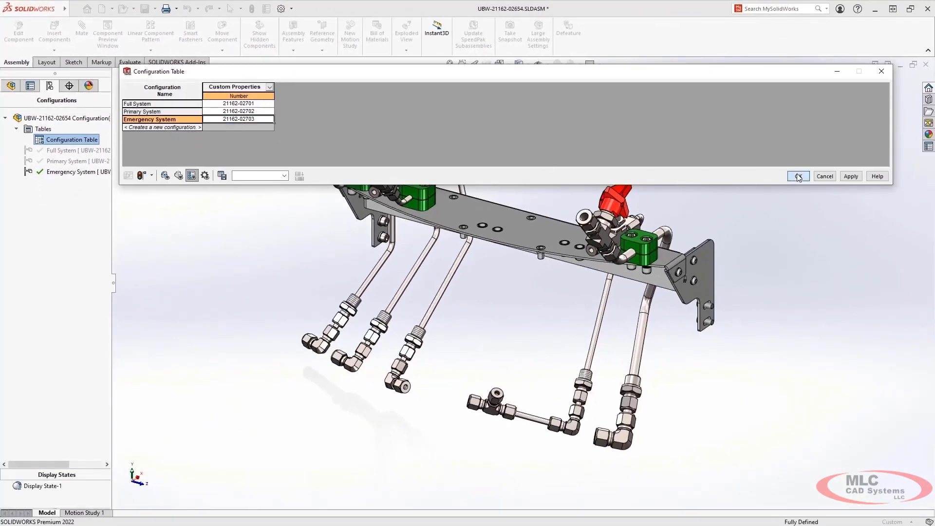
left_click(799, 177)
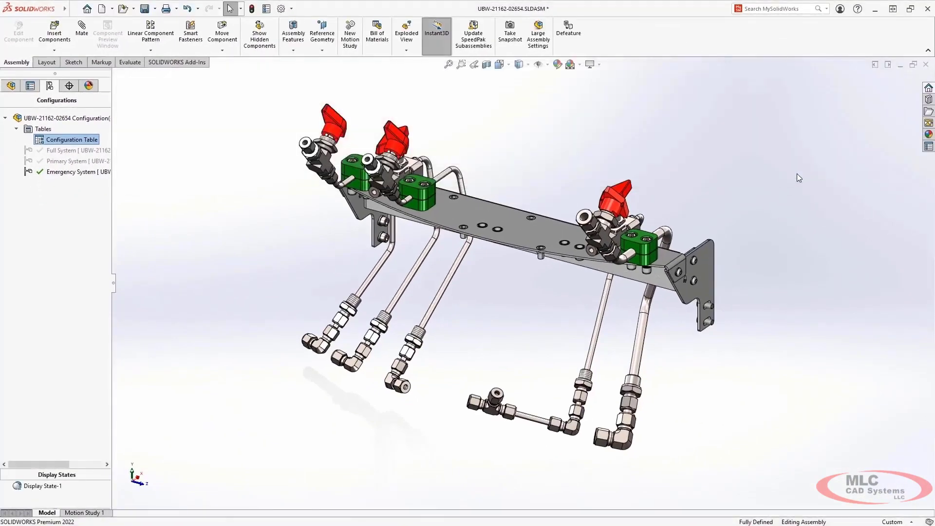
Step: Activate the Full System configuration and show its Bill of Materials table in its own window beside the model
double_click(95, 151)
left_click(8, 87)
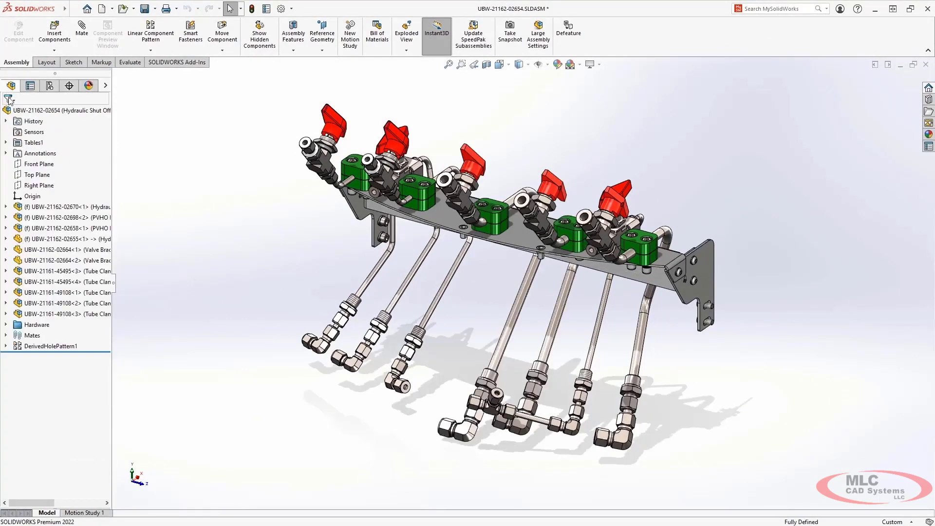
left_click(6, 143)
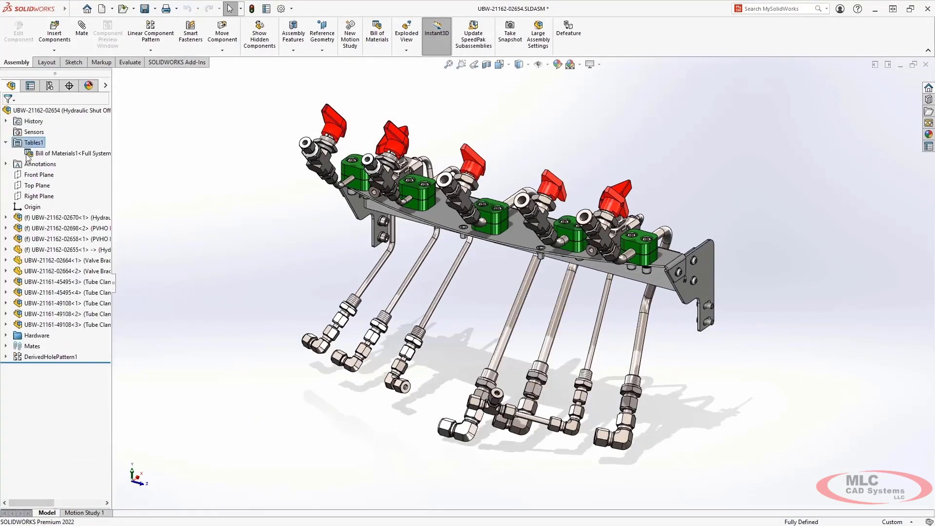
right_click(59, 153)
left_click(94, 205)
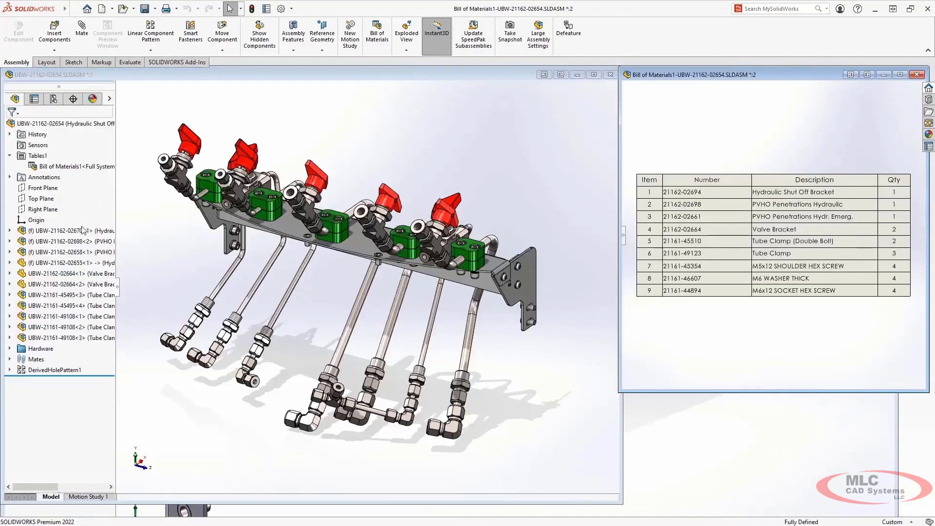
left_click(83, 230)
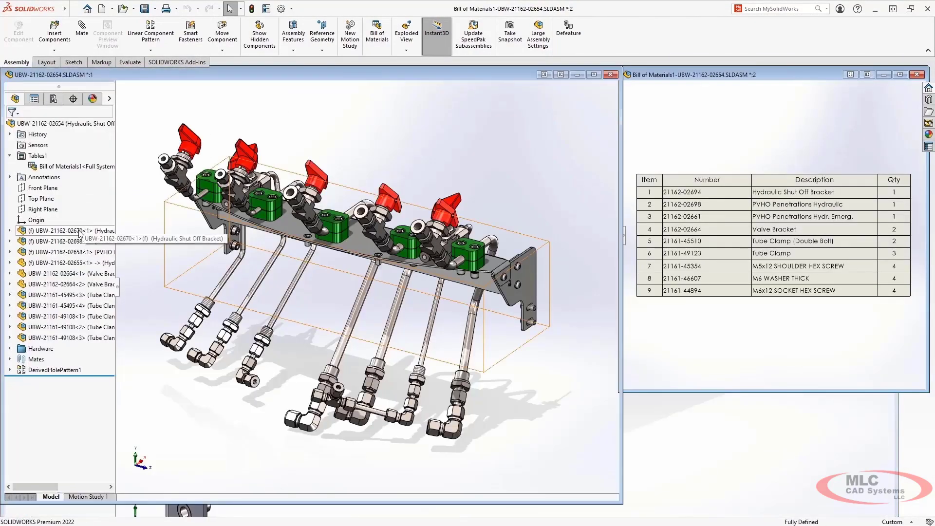
left_click(73, 241)
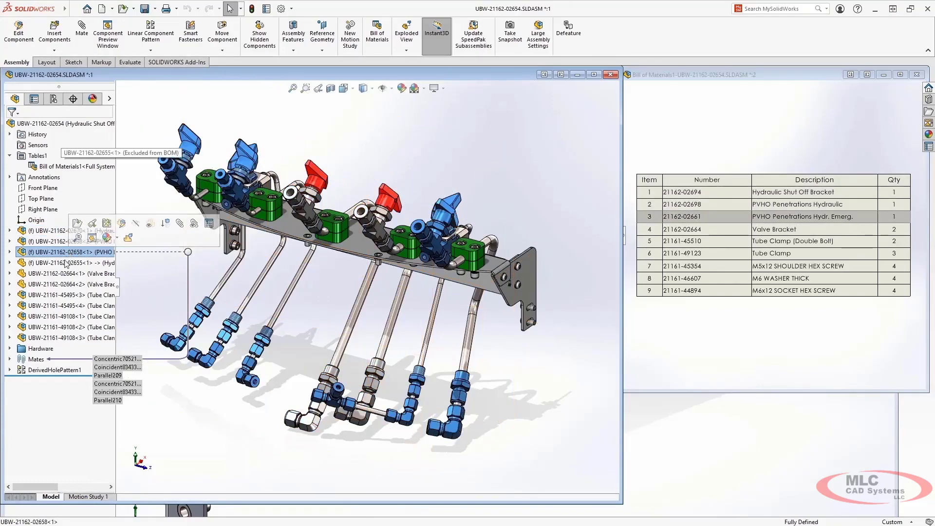
left_click(64, 263)
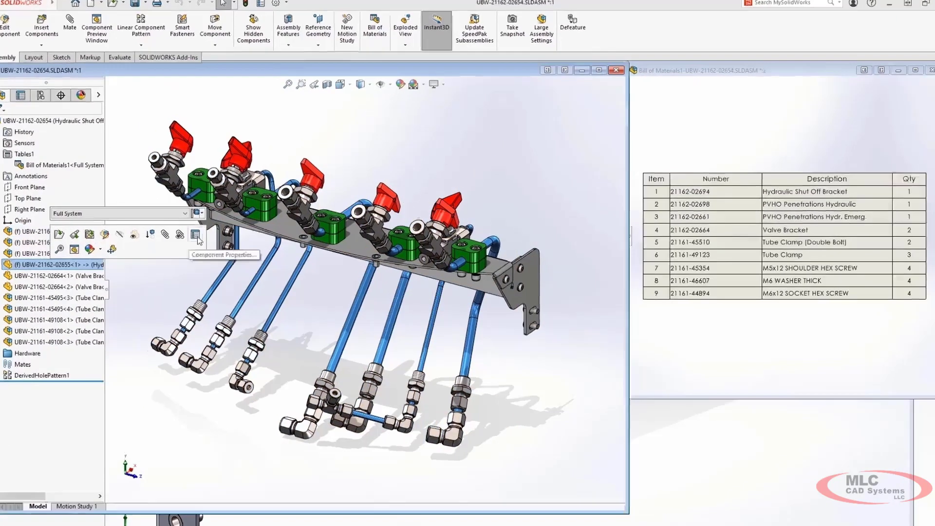
left_click(204, 234)
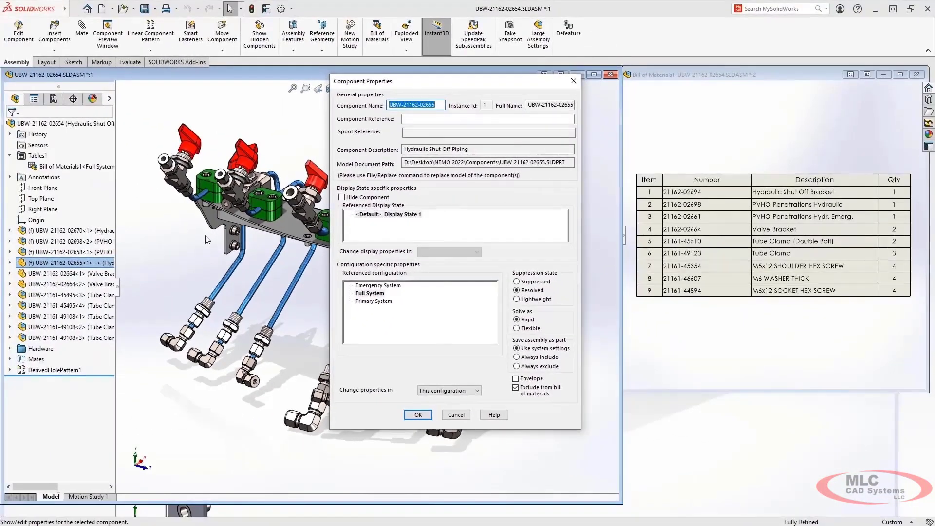
key("Return")
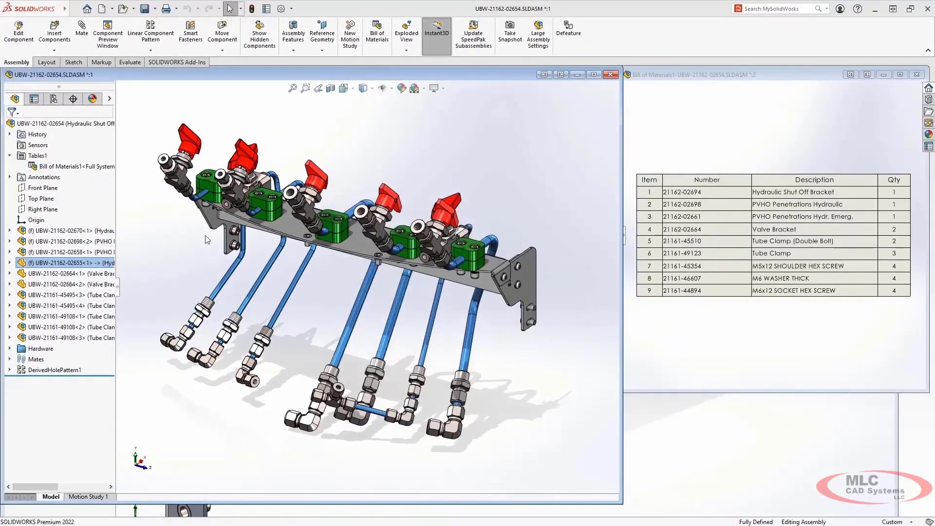
left_click(77, 264)
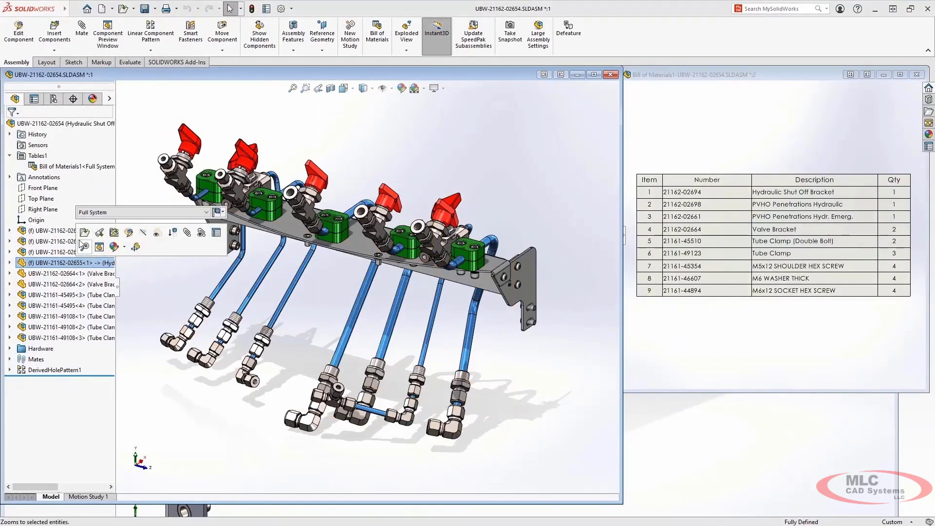
left_click(83, 236)
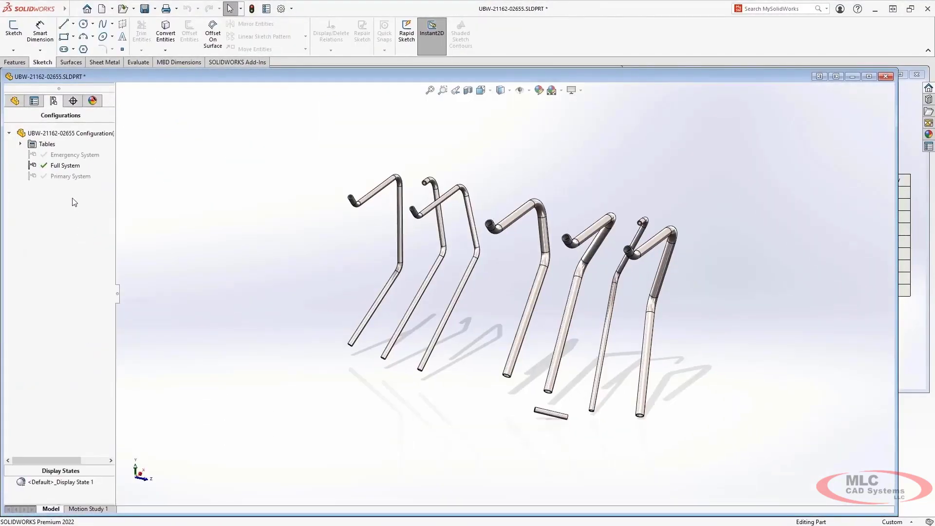
right_click(68, 170)
left_click(81, 218)
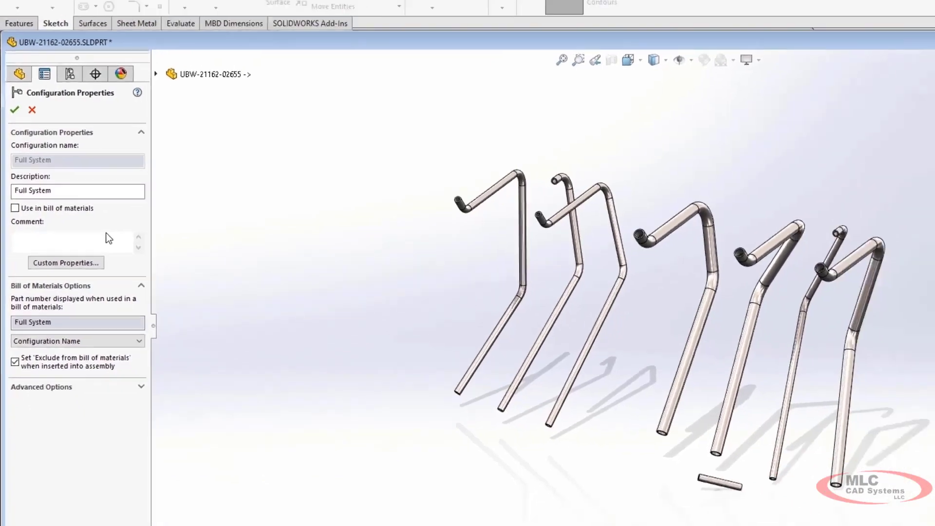
key("Escape")
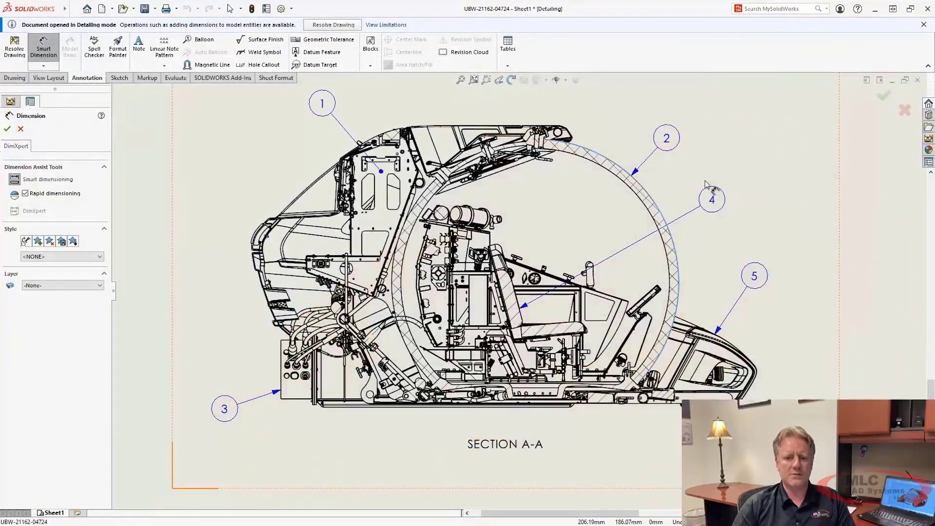
Step: Dimension the circular hull ring in Section A-A of the Detailing-mode drawing and display the dimension as a diameter
left_click(651, 195)
left_click(750, 152)
right_click(750, 146)
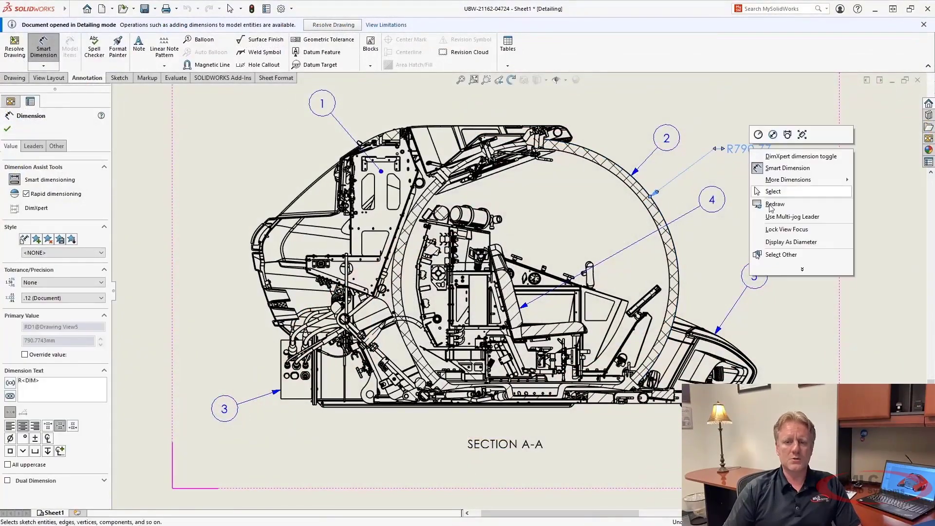
left_click(779, 241)
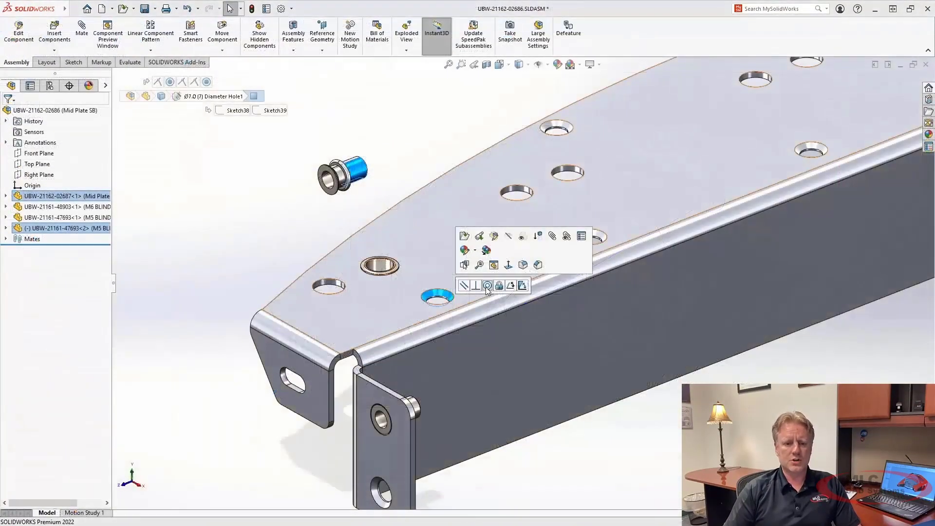
Step: Mate the loose M5 blind insert concentric with the countersunk plate hole and confirm the pattern-driven component pattern
left_click(486, 286)
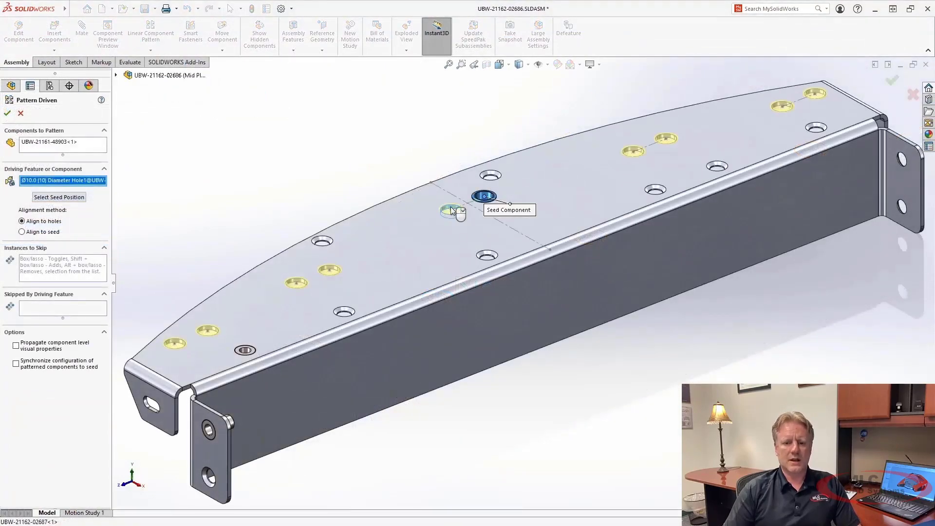
right_click(452, 210)
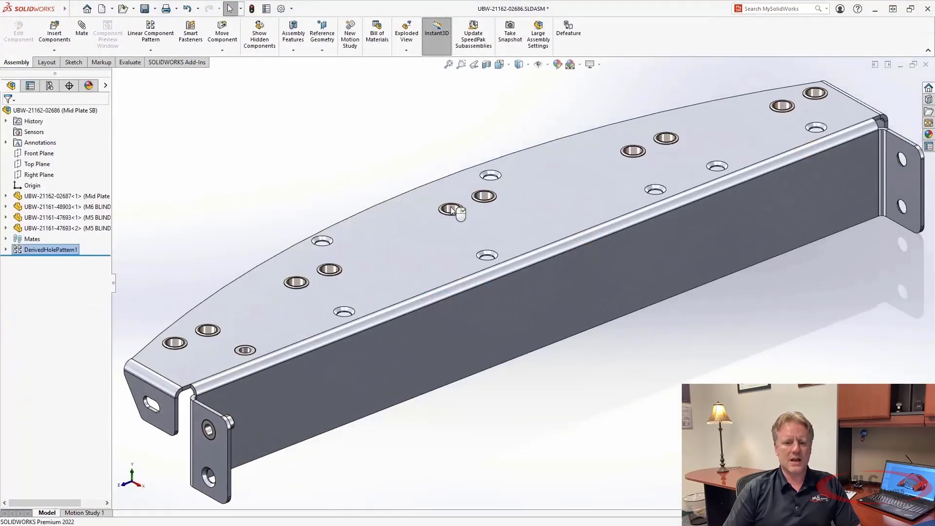
left_click(208, 208)
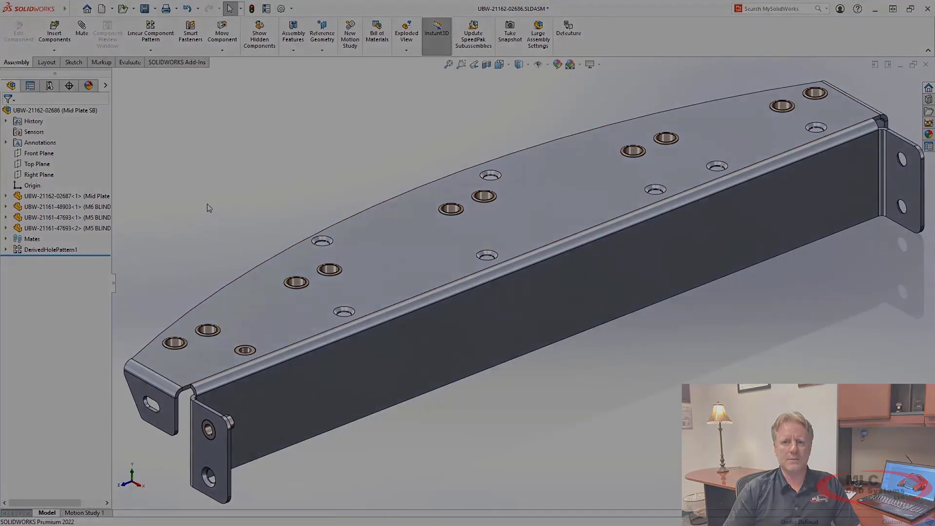
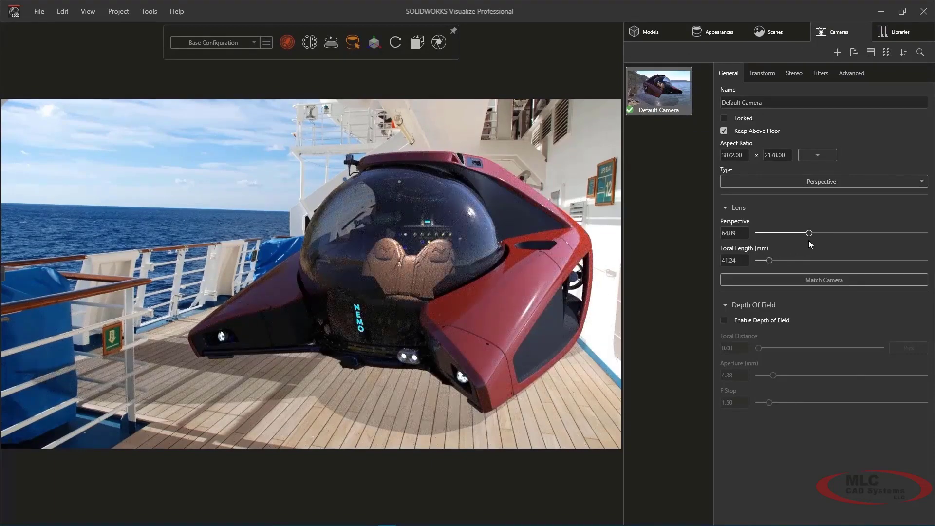
Step: Start matching the Default Camera to the cruise ship backplate, aligning the X-axis guides with the overhead beam and the sea horizon
left_click(807, 279)
left_click_drag(389, 143, 511, 139)
left_click_drag(79, 230, 315, 146)
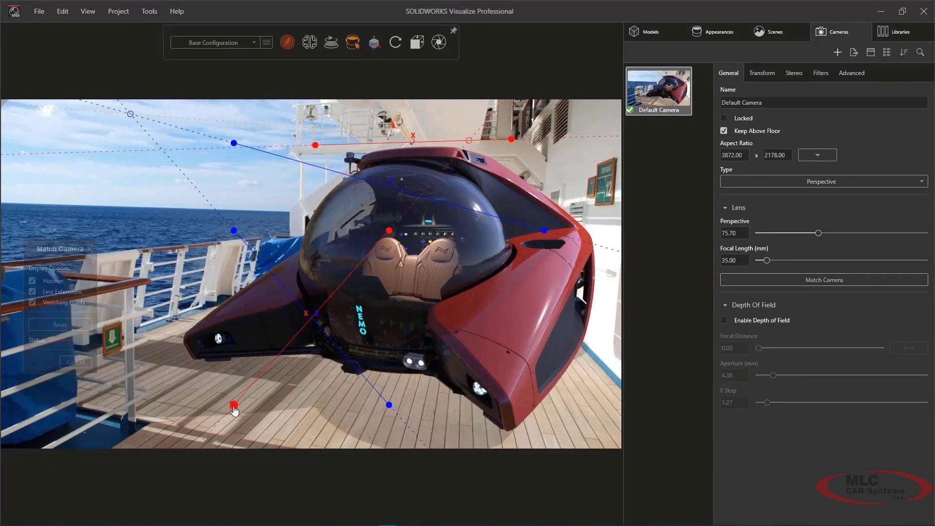
left_click_drag(234, 407, 51, 204)
left_click_drag(389, 231, 272, 213)
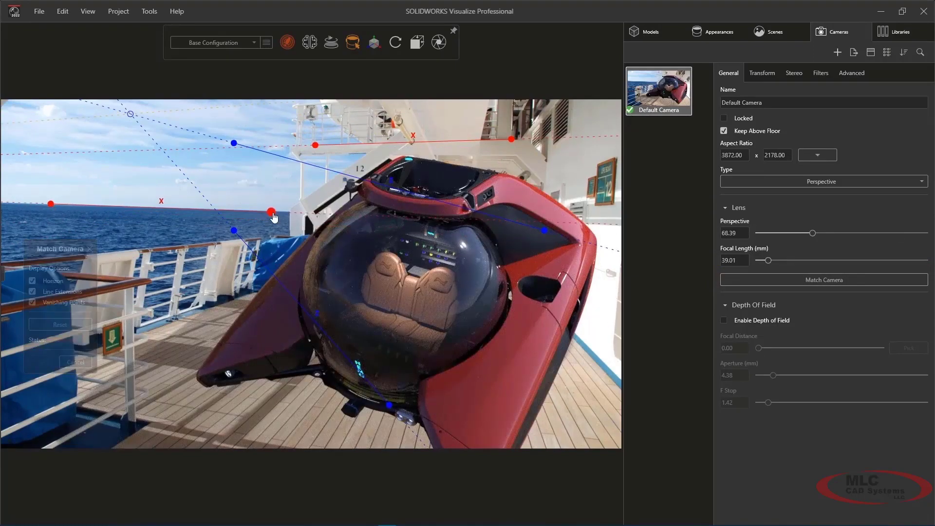
Step: Align the Z-axis guides with the railing-side deck edge and the base of the ship wall, and accept the camera match
left_click_drag(388, 410, 145, 337)
left_click_drag(234, 230, 240, 298)
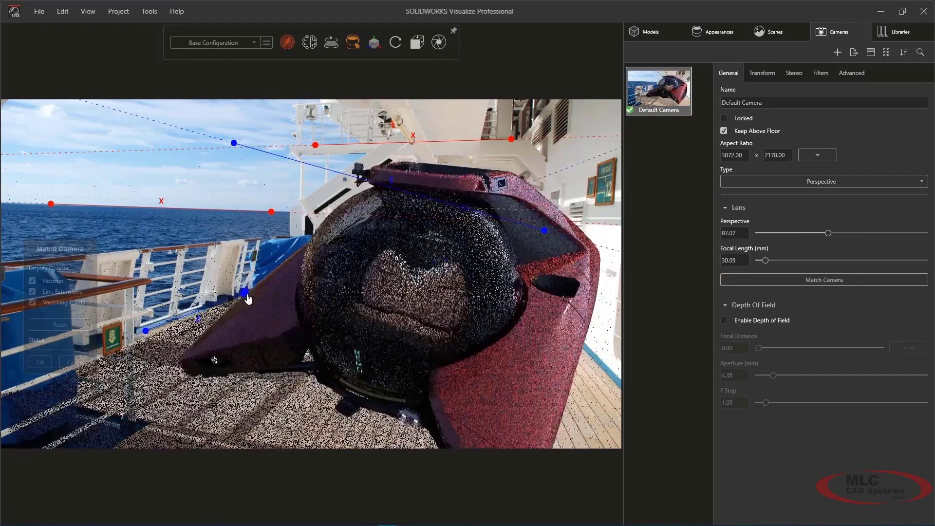
left_click_drag(544, 230, 612, 382)
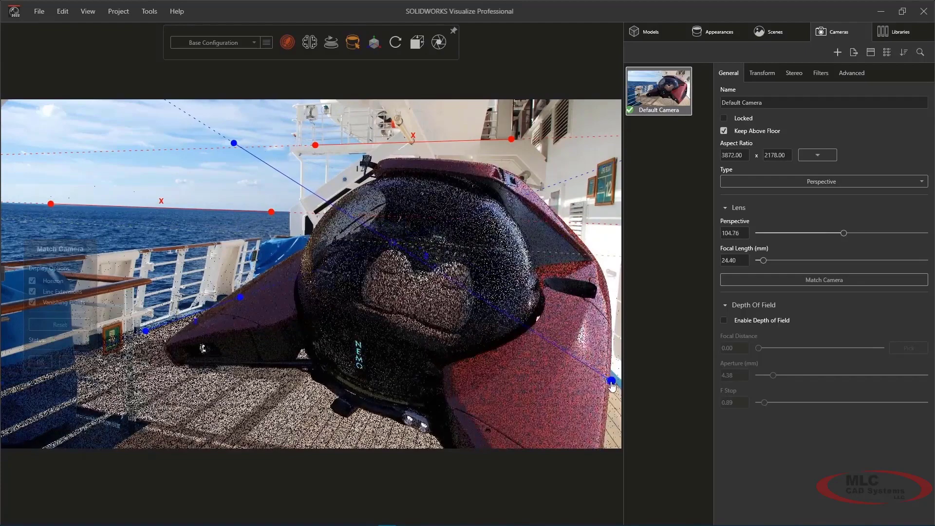
left_click_drag(234, 143, 559, 321)
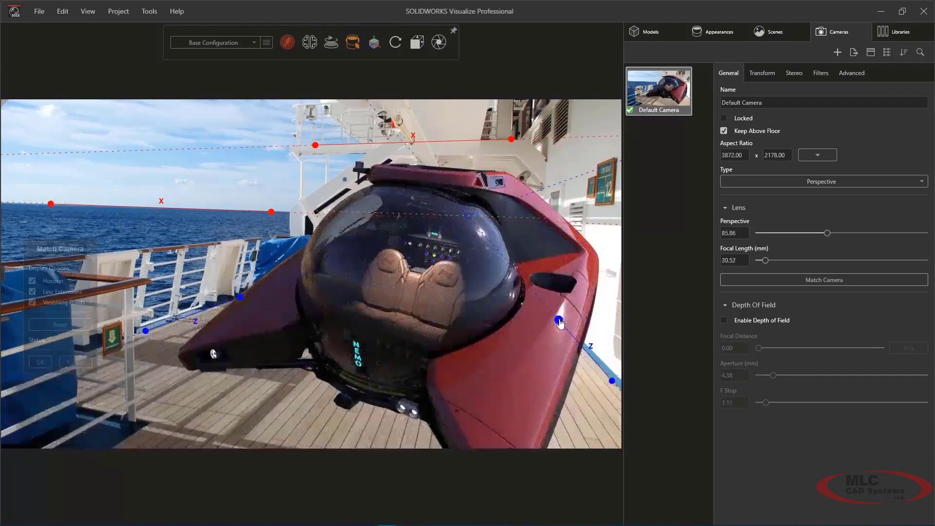
left_click(40, 361)
Step: Reframe the submarine on the deck and set the rotation of the lakeside_4k environment to 138.9
left_click_drag(458, 344, 427, 347)
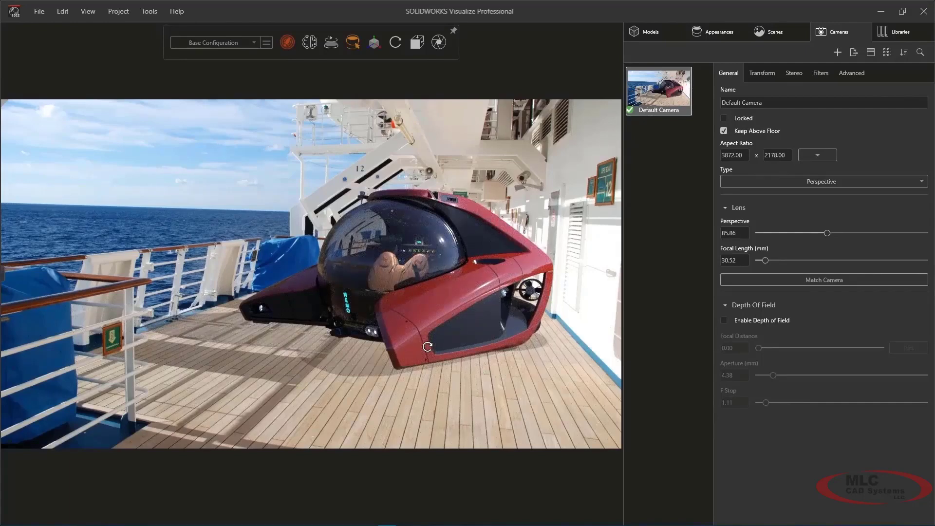
left_click(761, 38)
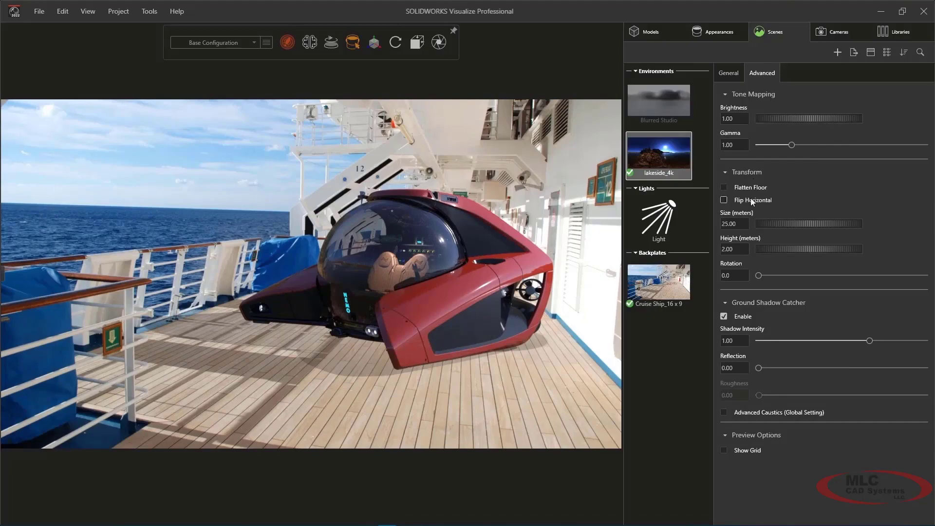
left_click_drag(758, 276, 822, 282)
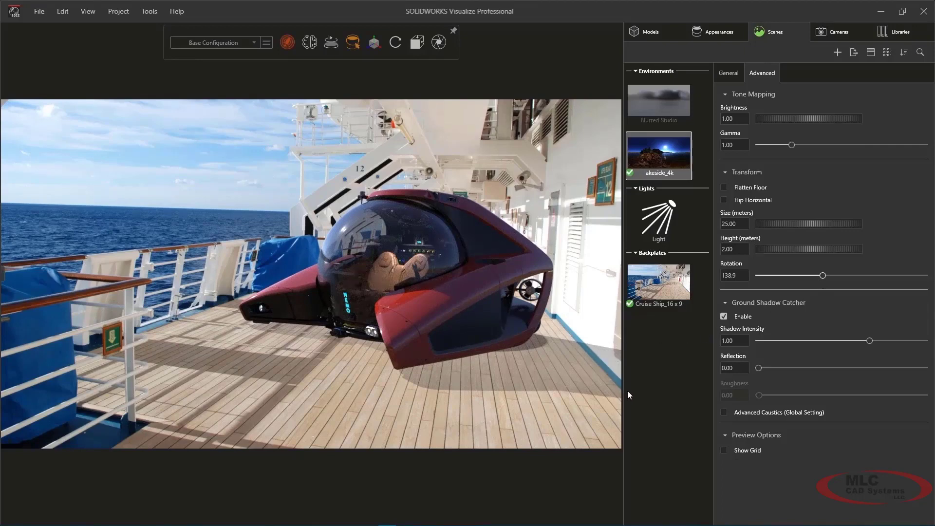
Step: Add a new Wall model to the scene and switch to the preview render mode
left_click(647, 31)
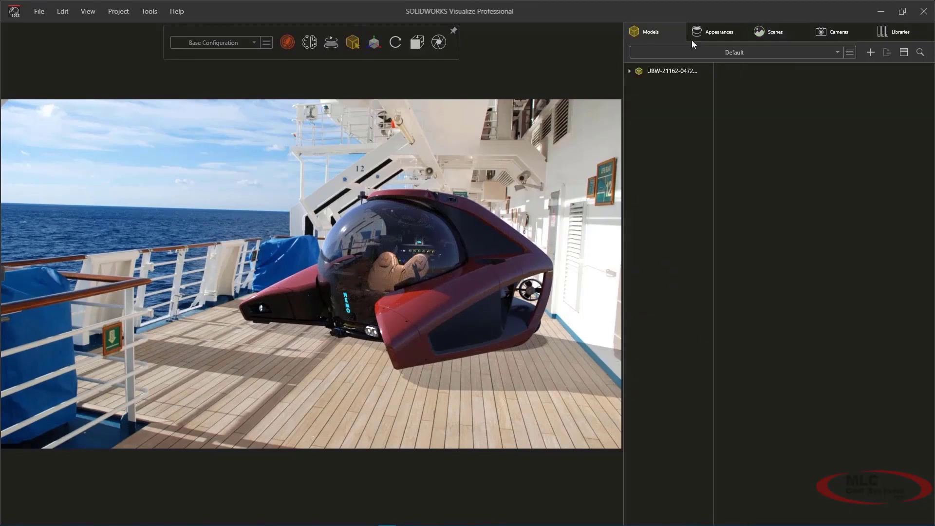
left_click(870, 53)
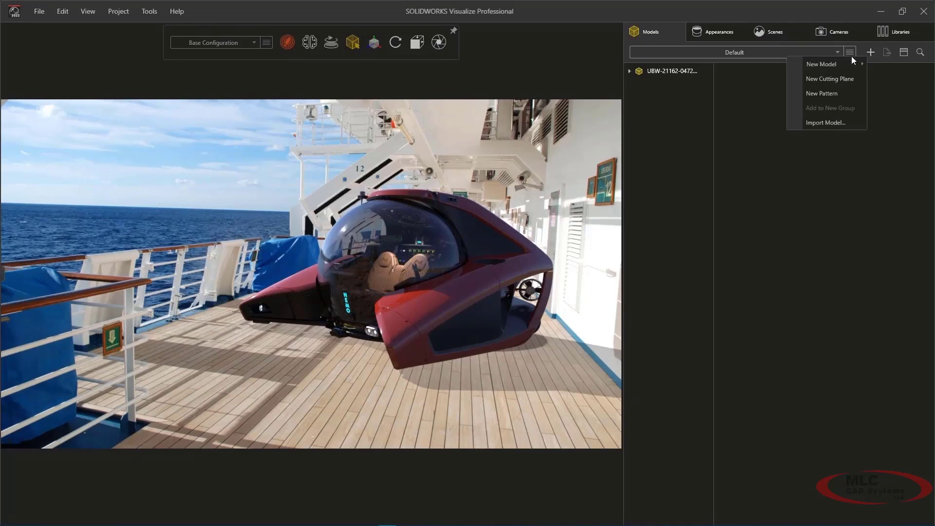
mouse_move(840, 61)
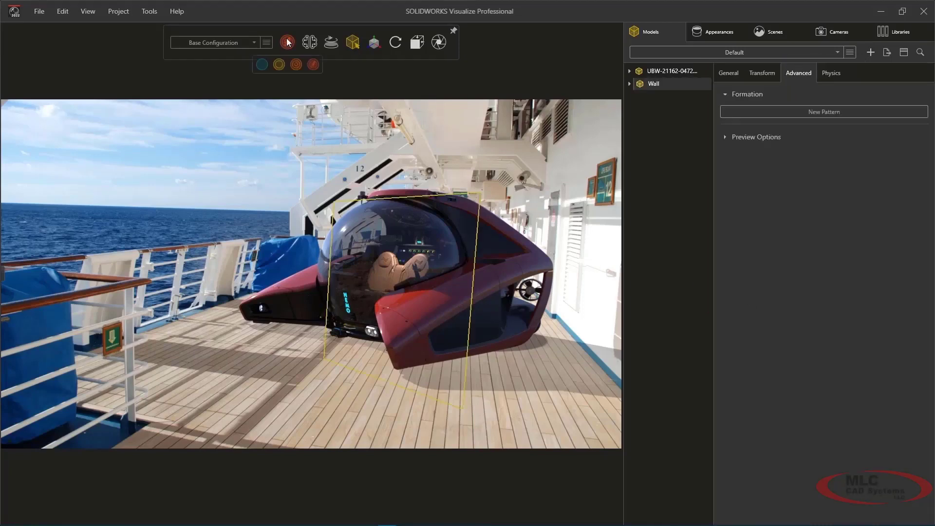
left_click(262, 64)
Step: Position the Wall model beside the submarine along the ship's white cabin wall
left_click(360, 67)
left_click_drag(397, 295, 445, 317)
left_click(387, 65)
left_click_drag(324, 287, 506, 294)
left_click(412, 65)
left_click_drag(585, 302, 632, 344)
left_click(632, 344)
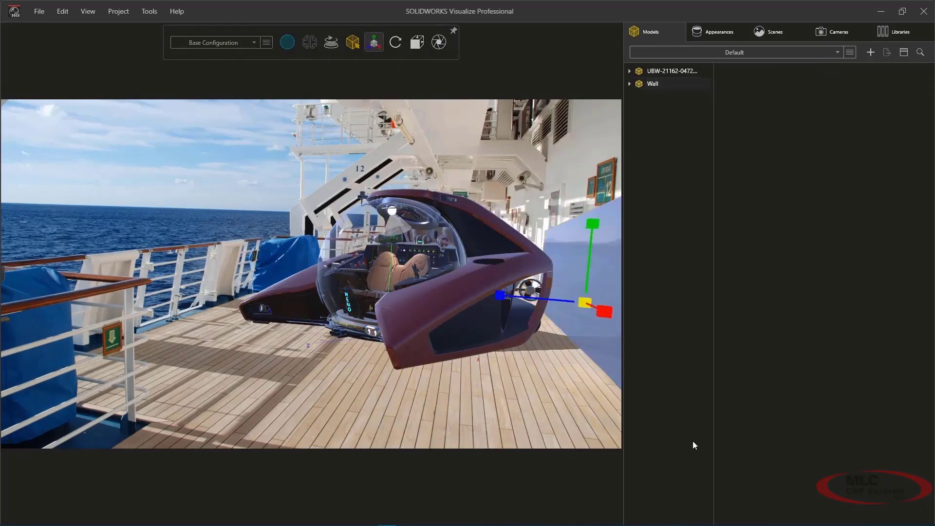
Step: Return to the accurate render mode and enable the shadow catcher for Wall: Part 1
mouse_move(281, 47)
left_click(313, 65)
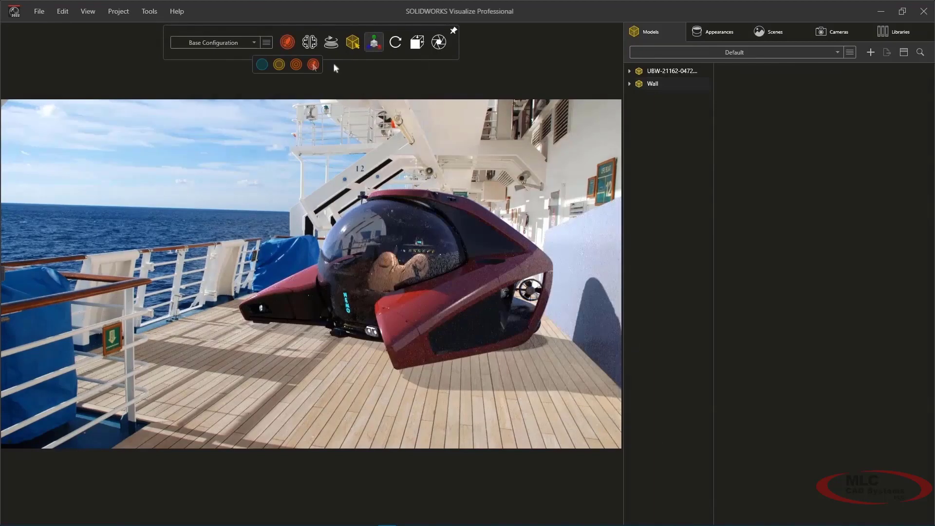
left_click(629, 83)
left_click(640, 98)
left_click(679, 108)
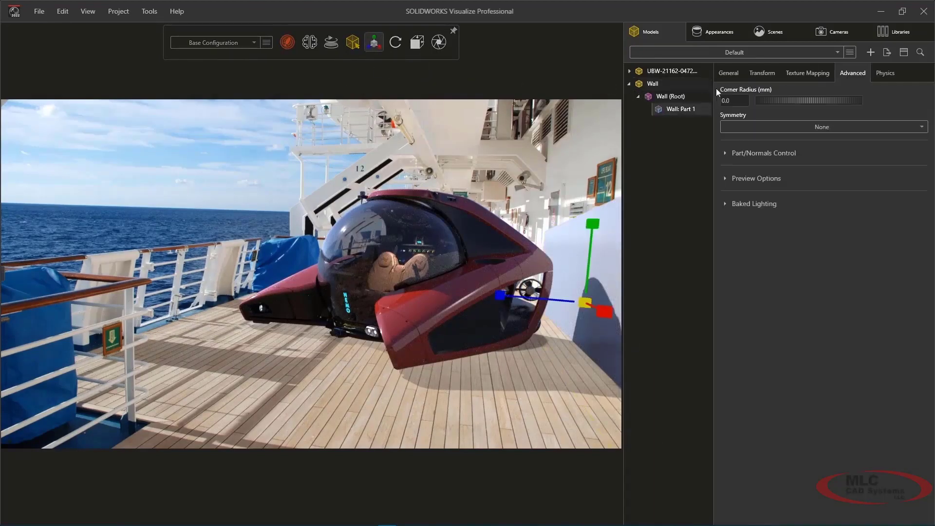
left_click(728, 73)
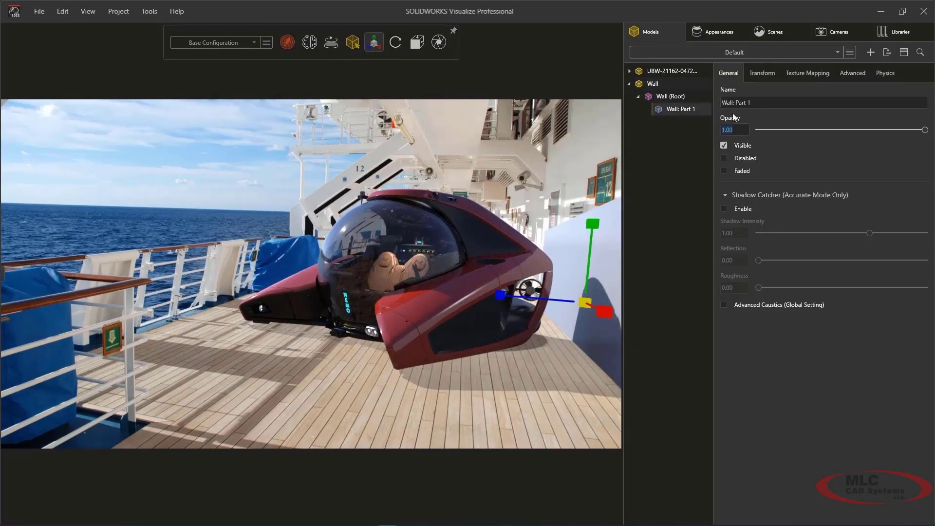
left_click(724, 209)
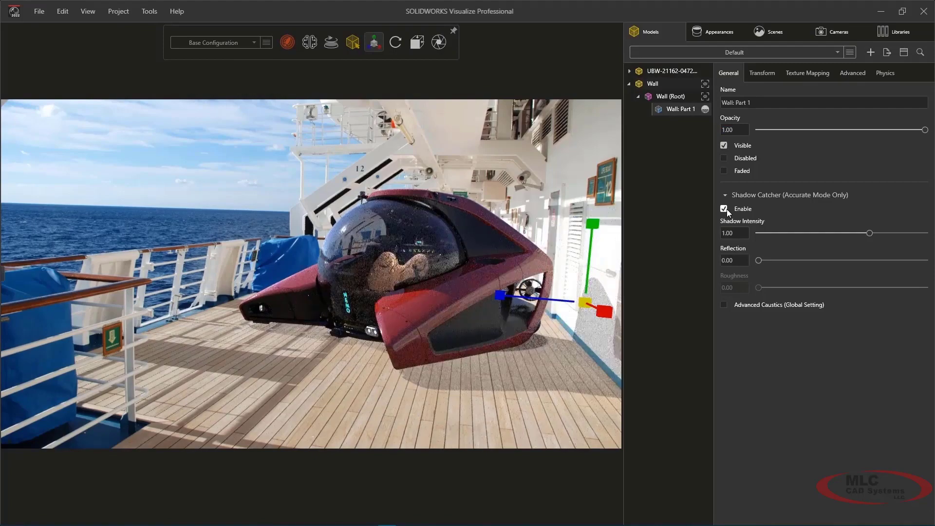
Step: Create a configuration named Under the Sea and apply the Dazzler environment from the local library
left_click(339, 68)
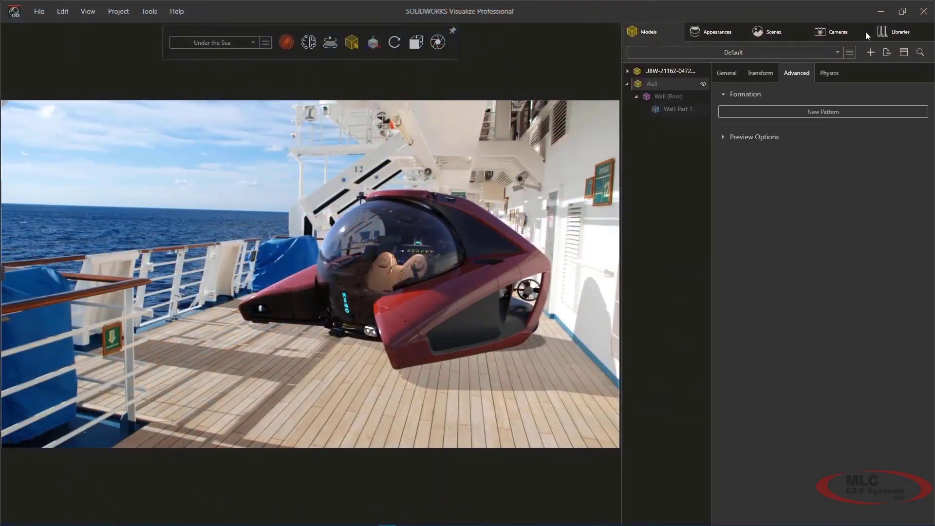
left_click(894, 31)
left_click(680, 97)
left_click(680, 115)
type("dazz")
left_click_drag(520, 143, 485, 144)
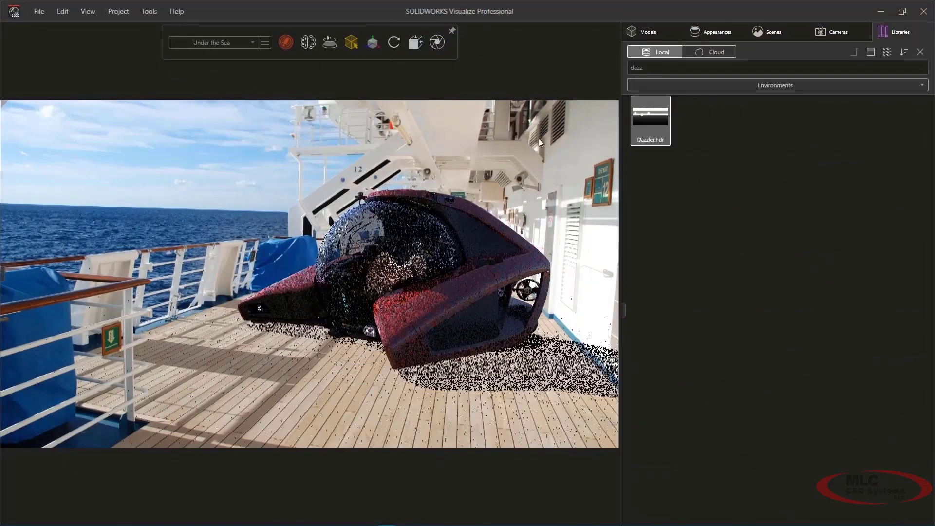
Step: Apply the underwater light backplate from the Nemo folder of the local plates library
left_click(920, 52)
left_click(782, 70)
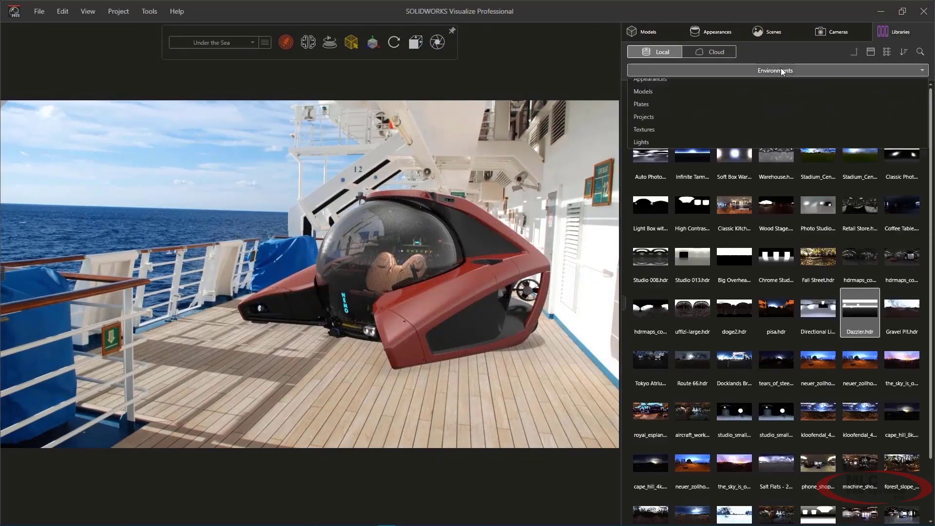
left_click(667, 149)
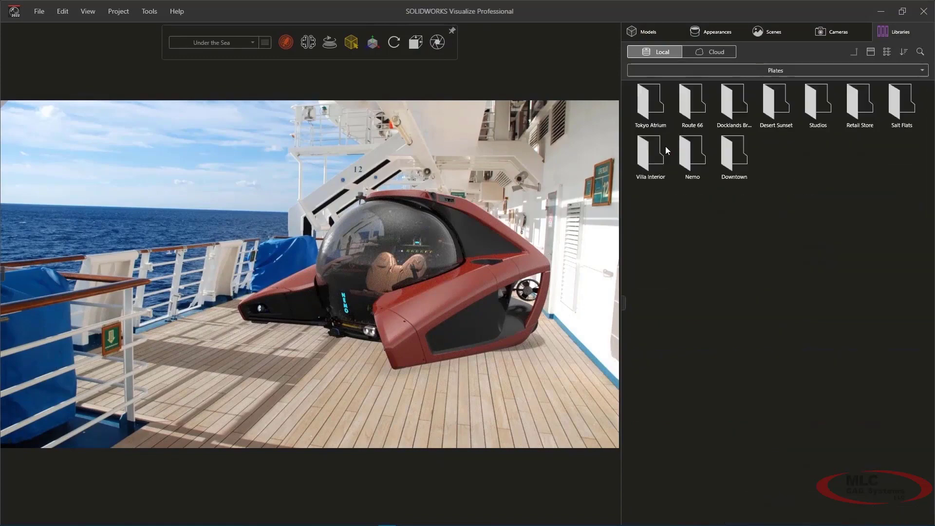
double_click(698, 149)
left_click_drag(655, 104, 417, 153)
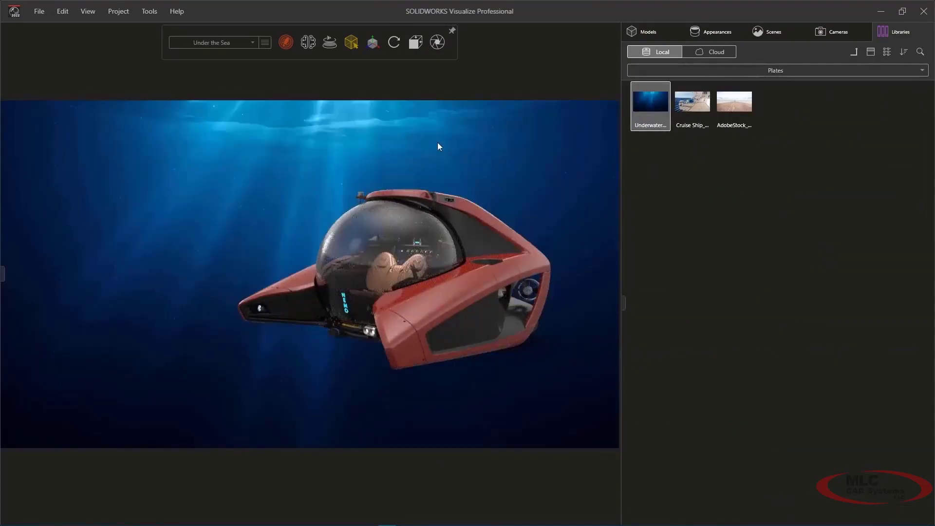
Step: Add a new camera with a 35 mm focal length and set it to the top view of the submarine
left_click(834, 32)
left_click(838, 51)
left_click(794, 64)
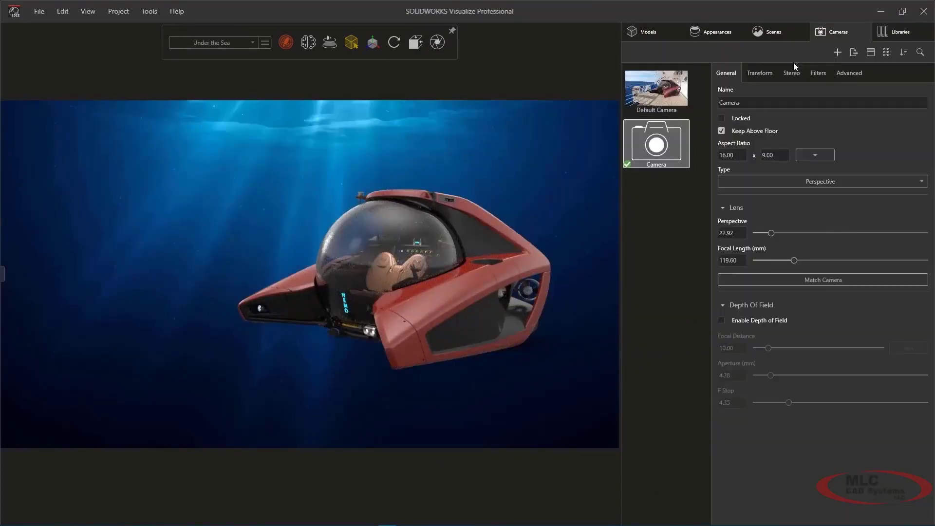
left_click(731, 260)
type("35")
key("Return")
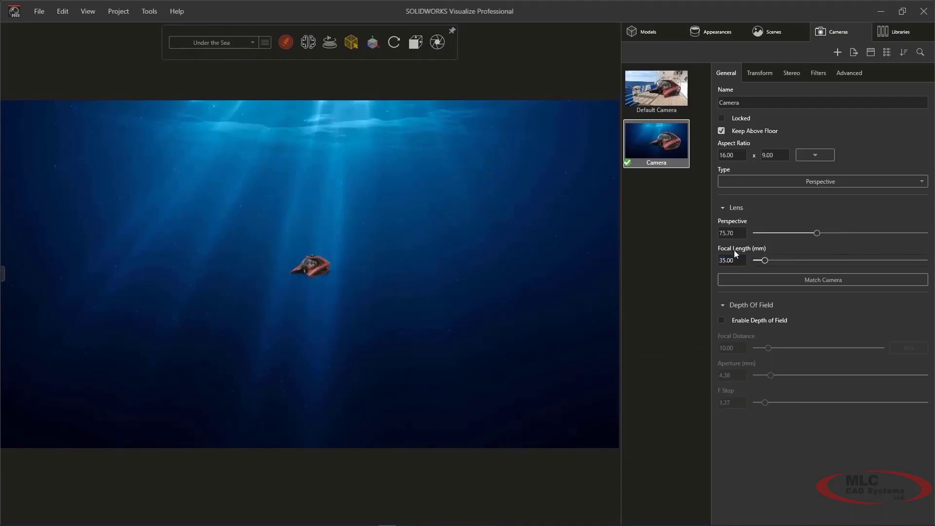
left_click(415, 41)
left_click(415, 90)
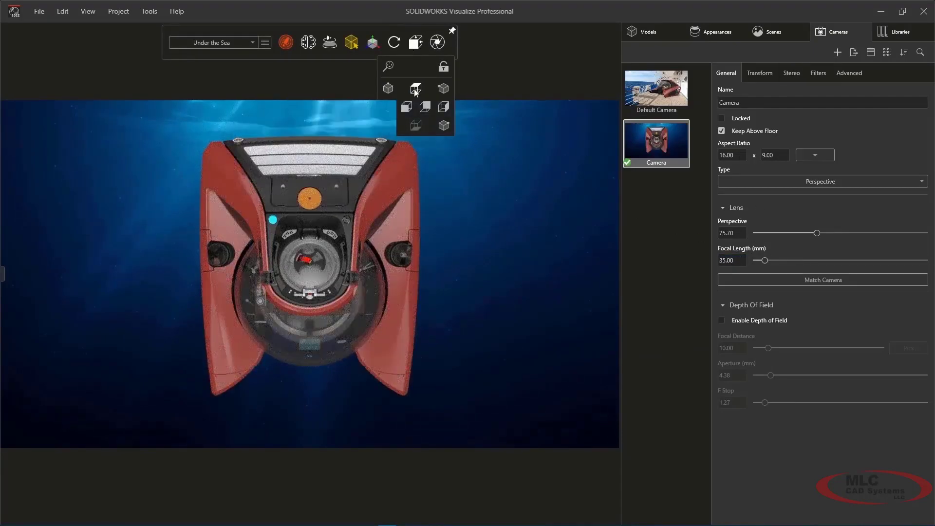
Step: Add an area light with a point shape, a brightness of 200 and a sphere radius of 0.01
left_click(775, 34)
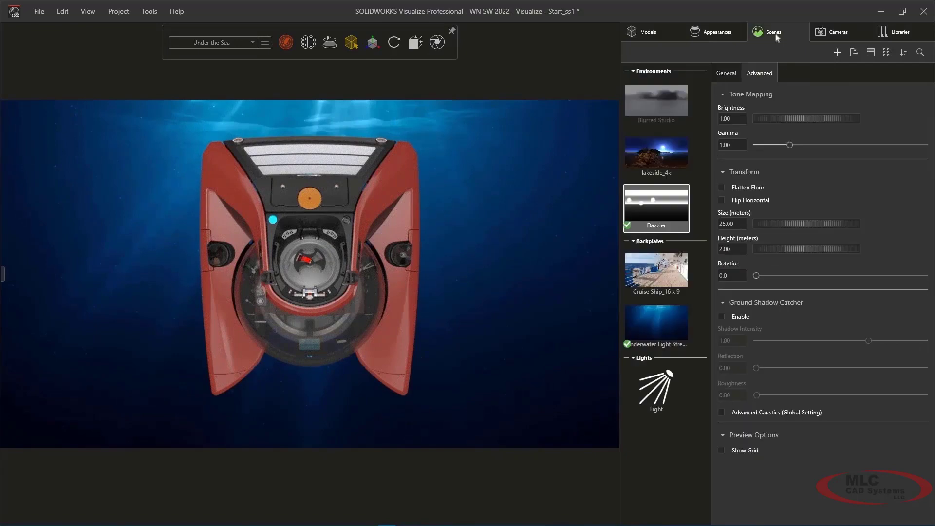
left_click(837, 52)
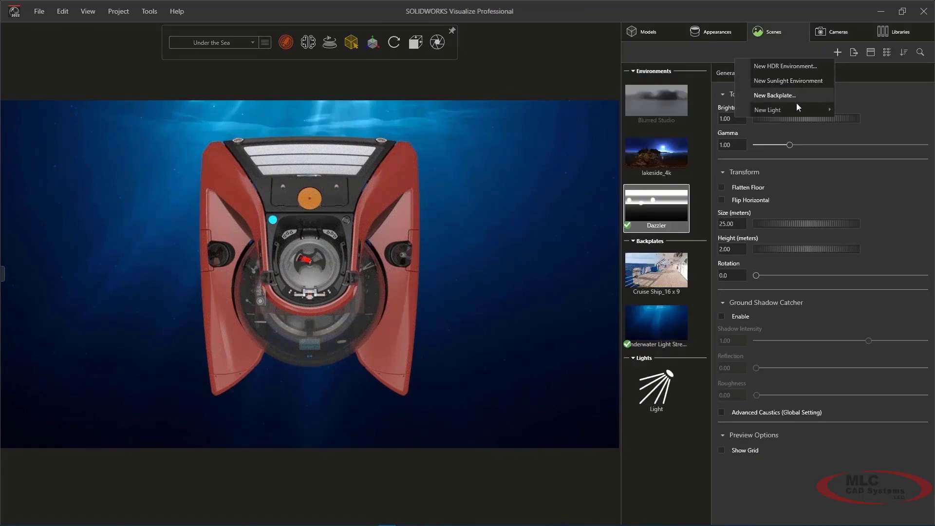
mouse_move(791, 110)
left_click(687, 142)
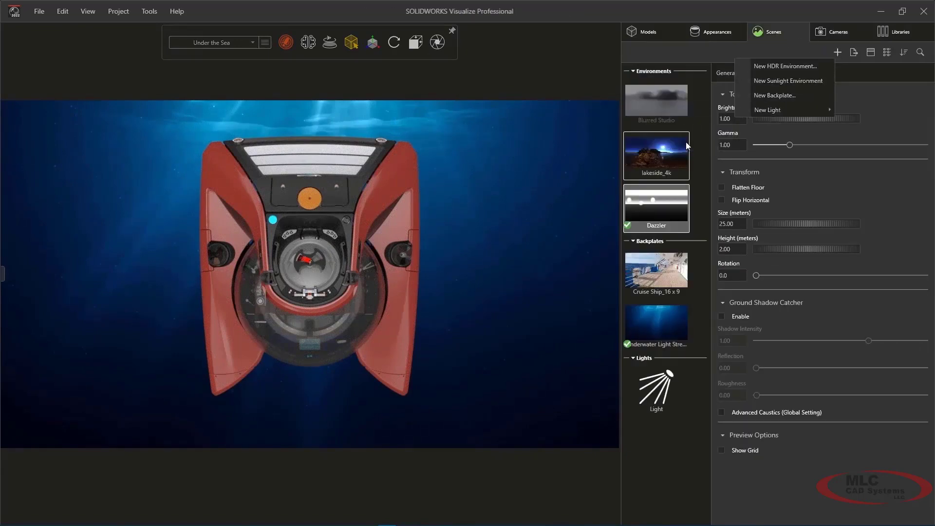
left_click(768, 200)
left_click(768, 211)
left_click(737, 327)
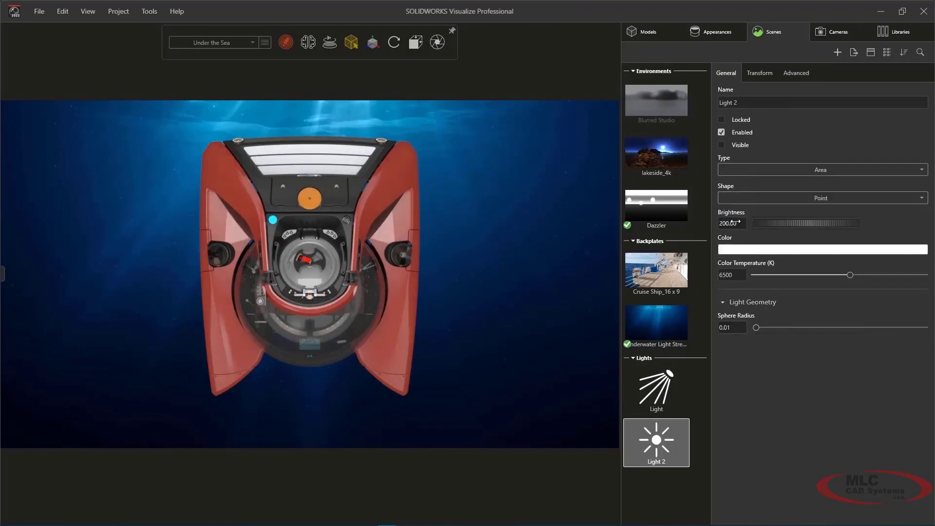
Step: Orbit the camera to a three-quarter front view of the submarine and switch to the preview render mode
middle_click_drag(349, 287, 336, 103)
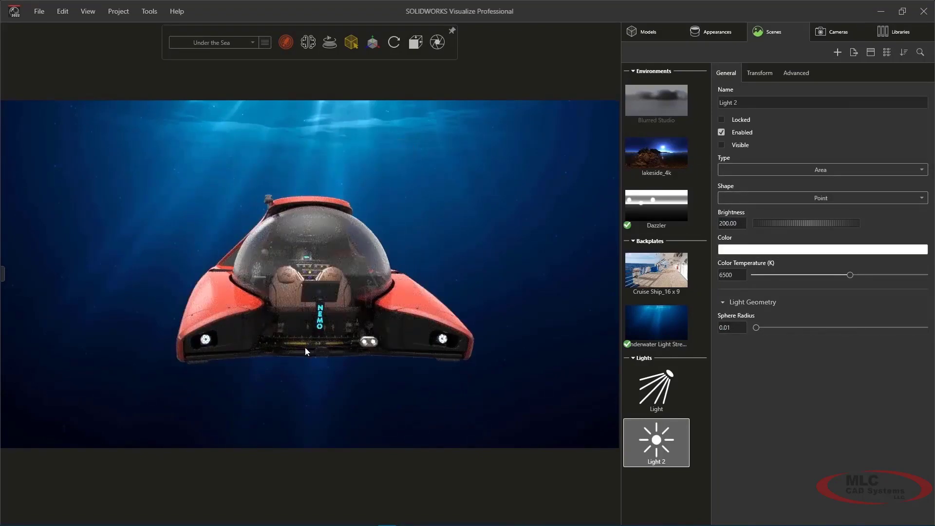
middle_click_drag(305, 351, 375, 361)
mouse_move(286, 45)
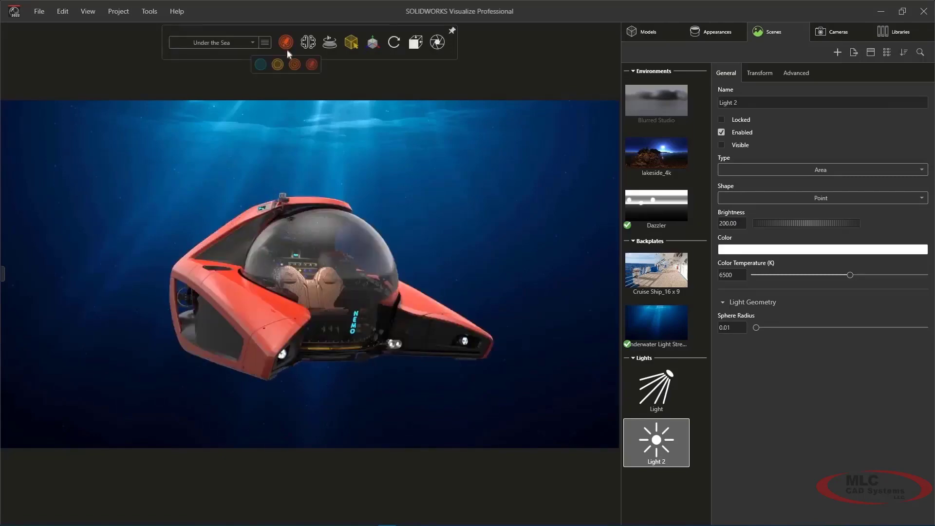
left_click(261, 65)
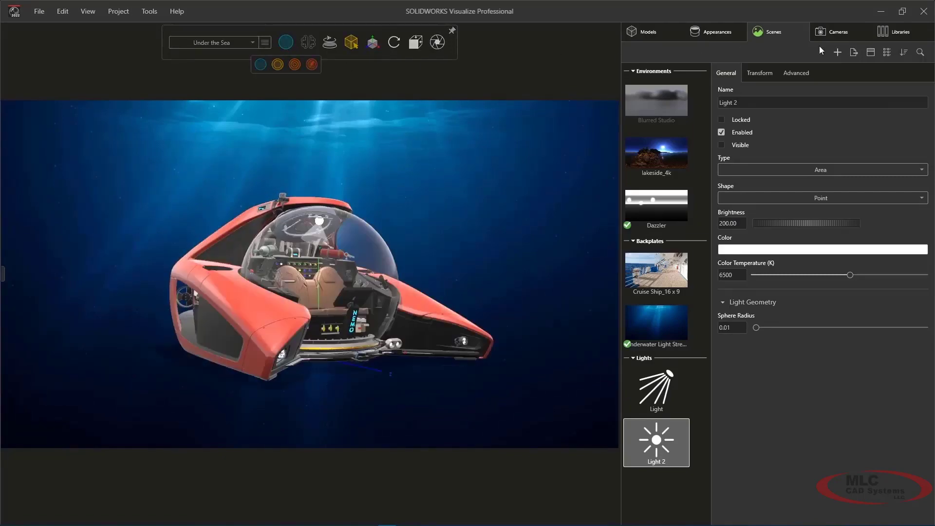
Step: Import the BluelineSnapper model from the local library with automatic part grouping and centimetre units
left_click(900, 33)
left_click(812, 72)
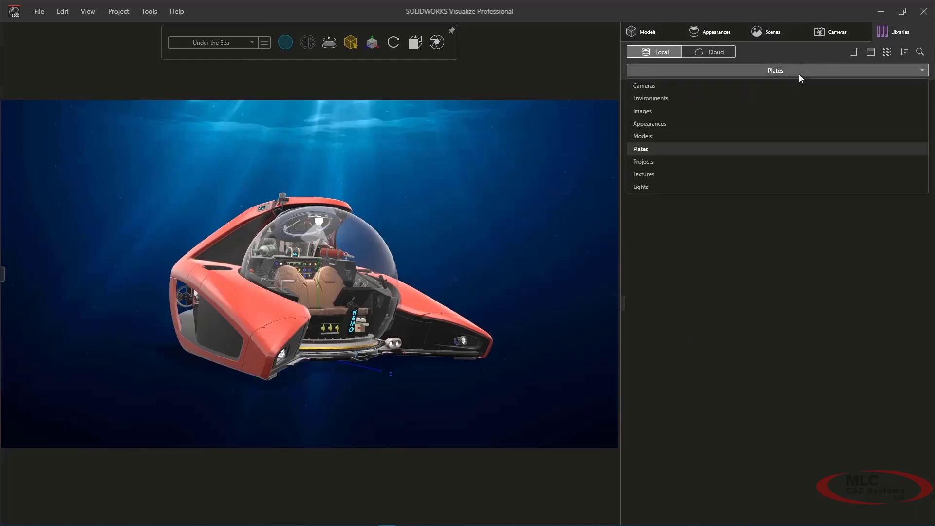
left_click(717, 136)
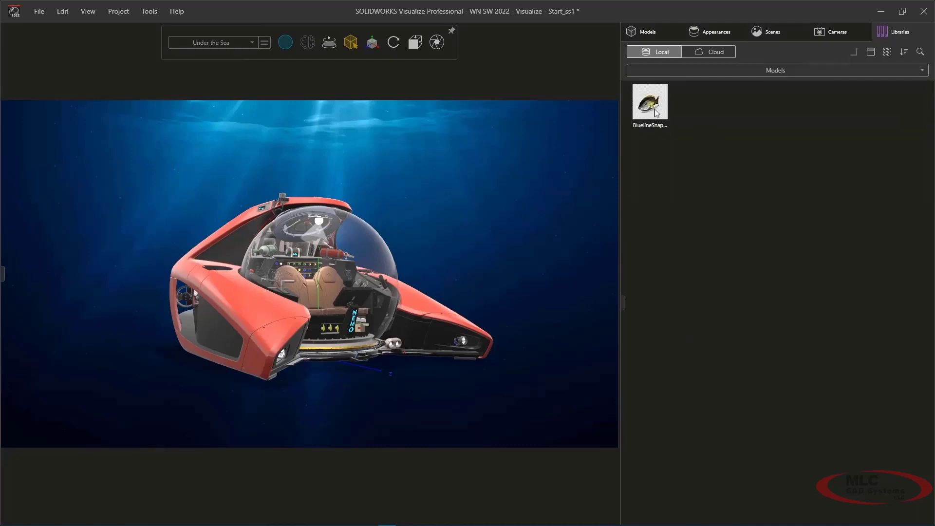
left_click_drag(650, 102, 512, 211)
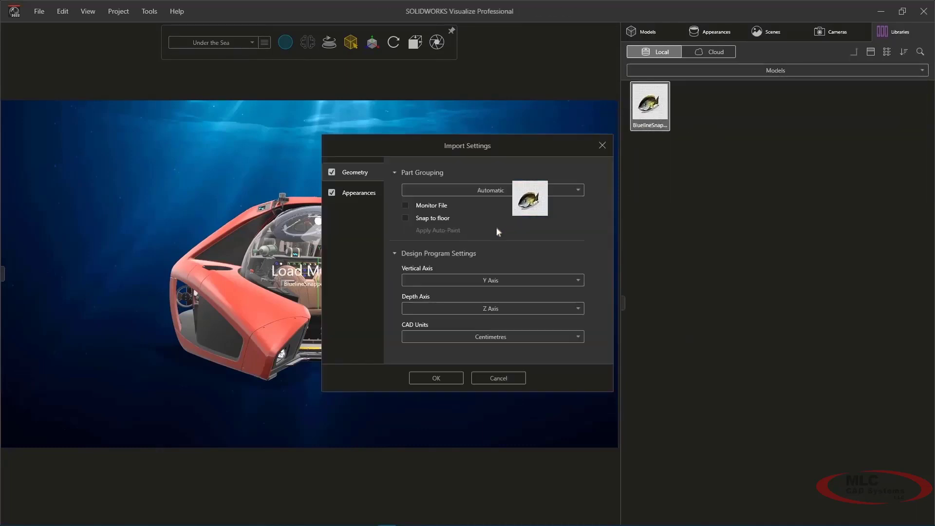
left_click(436, 375)
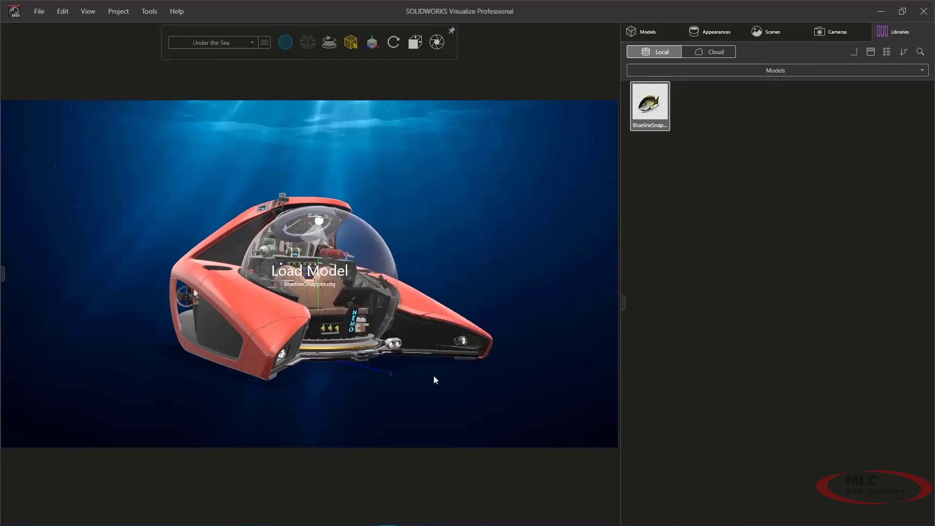
Step: Move the BluelineSnapper model out from under the submarine into the open water beside the dome, above the side wing
left_click(651, 122)
left_click(336, 65)
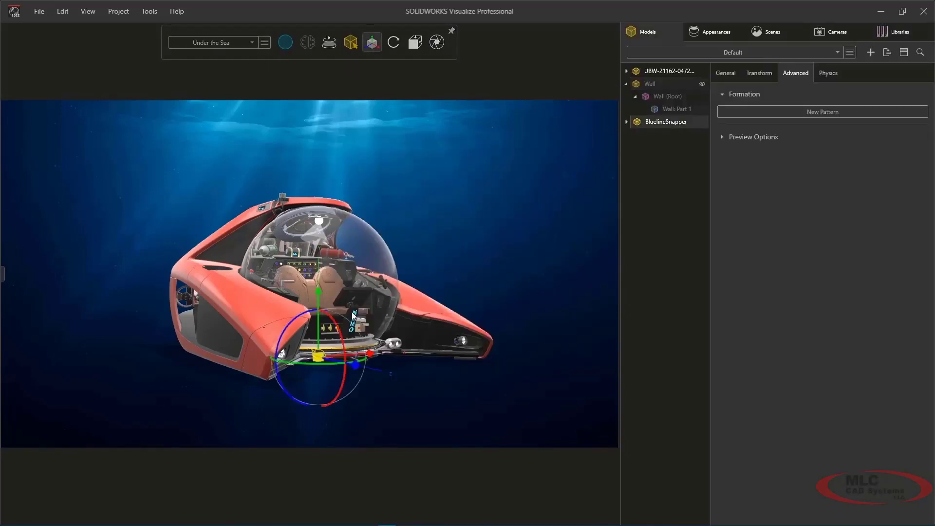
left_click_drag(360, 372, 457, 327)
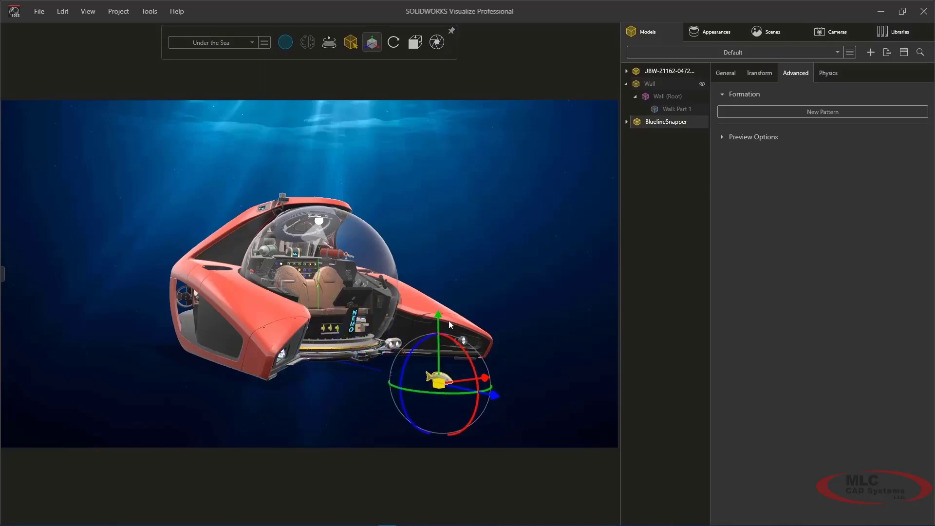
left_click_drag(436, 269, 436, 200)
left_click(489, 209)
scroll(399, 304, "up", 4)
middle_click_drag(399, 304, 402, 276)
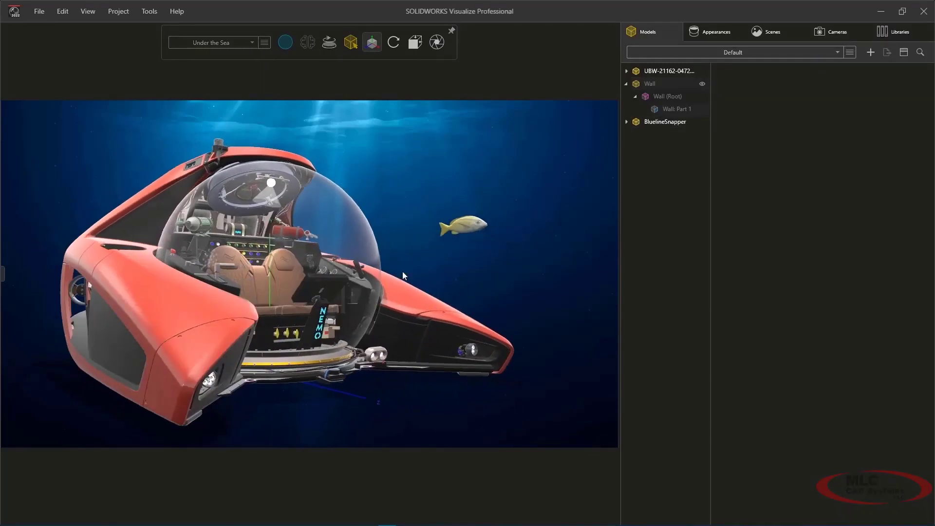
Step: Create a pattern of the BluelineSnapper fish, set its formation type to Scatter and adjust the number of objects
left_click(453, 228)
left_click(766, 113)
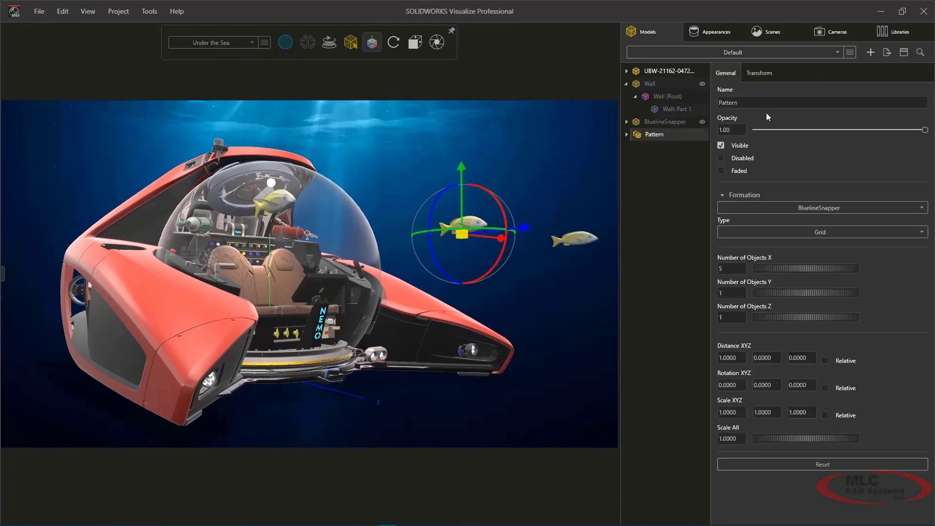
left_click(782, 231)
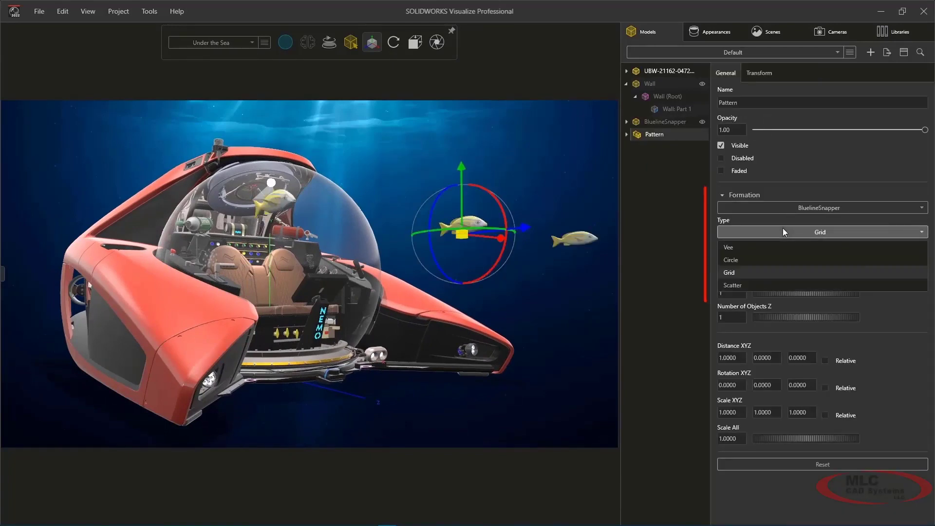
left_click(775, 285)
left_click_drag(726, 269, 745, 268)
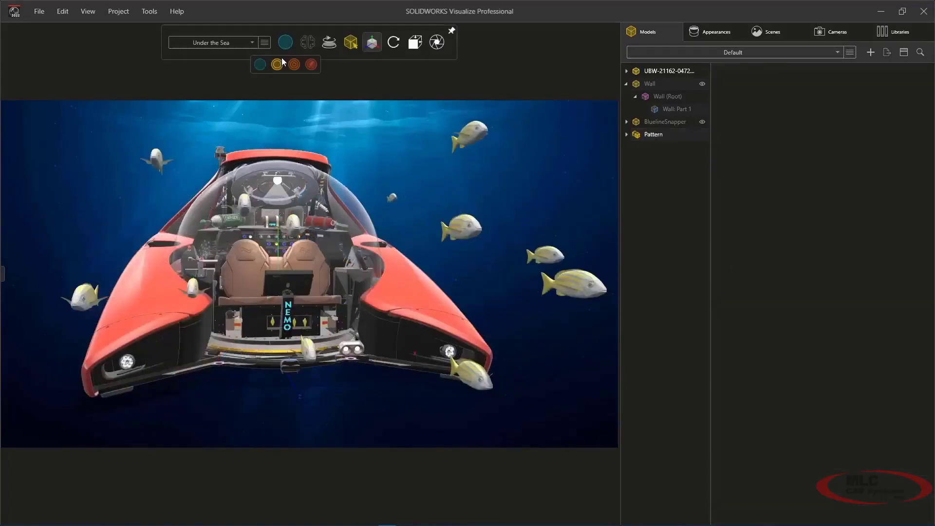
left_click(312, 65)
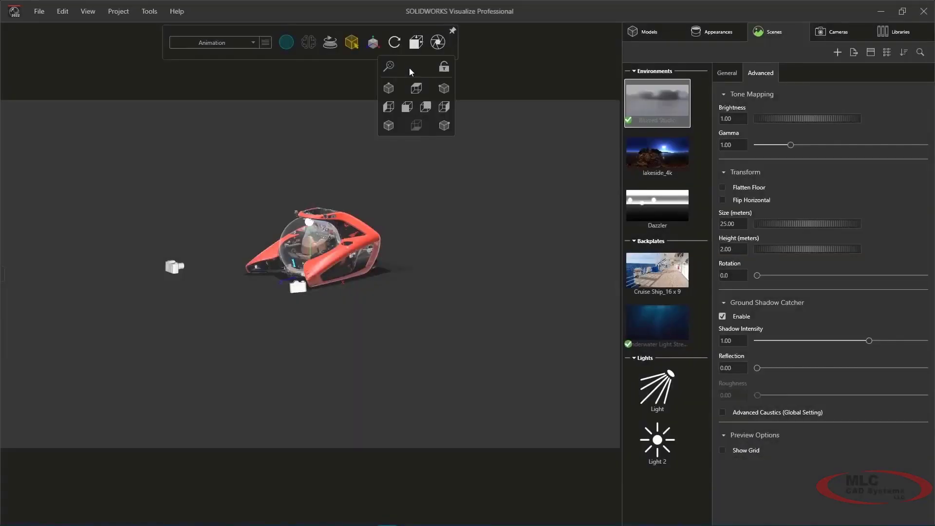
Step: Switch to the top view of the submarine in the Animation configuration and show the timeline
left_click(415, 89)
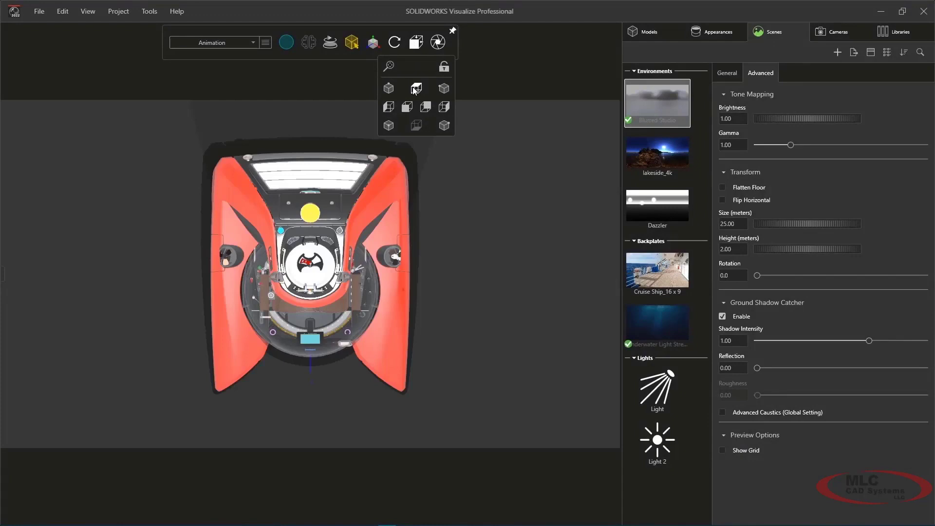
scroll(390, 225, "down", 5)
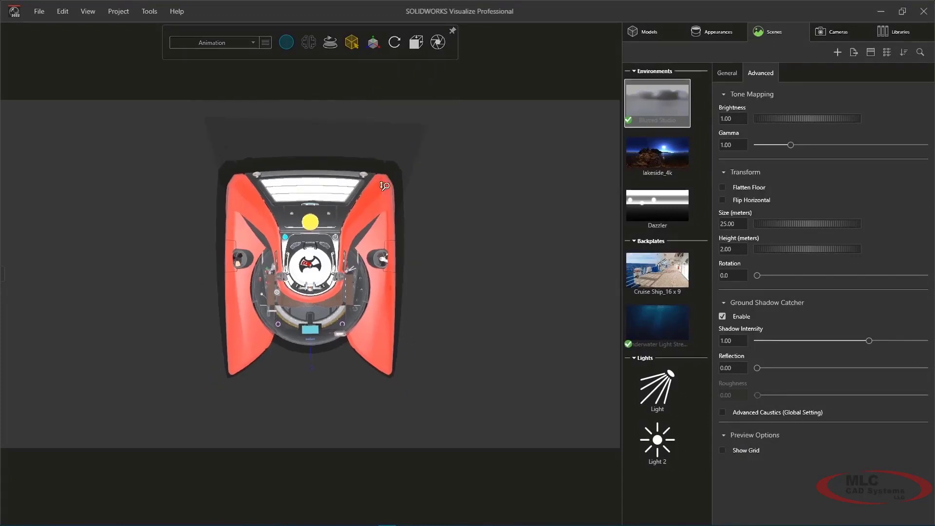
left_click(88, 11)
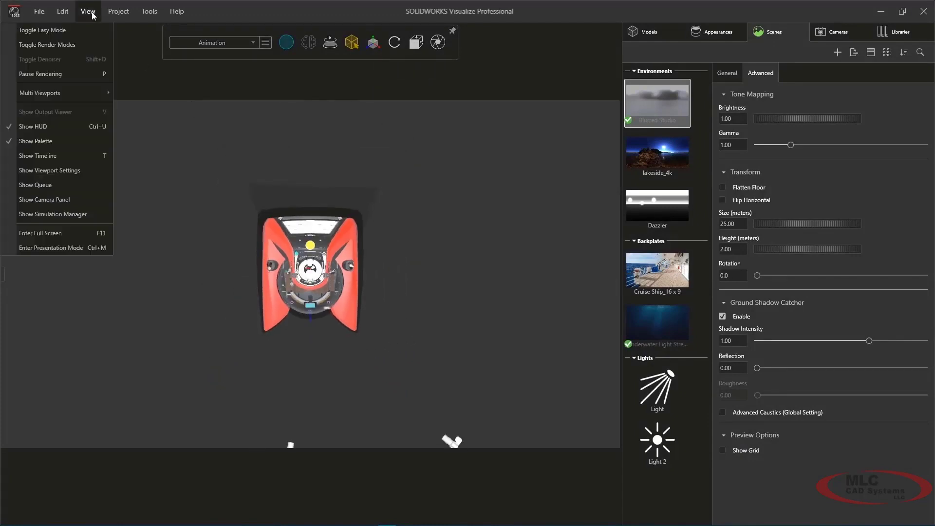
left_click(76, 156)
Step: Add starting keyframes at 0:00 for the submarine's red outer body panels
mouse_move(351, 43)
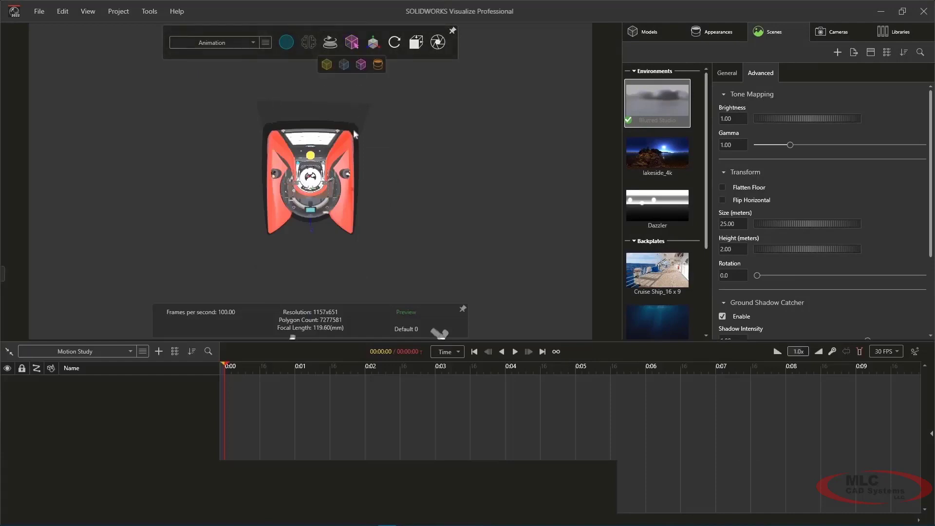
left_click(347, 189)
right_click(602, 199)
mouse_move(630, 307)
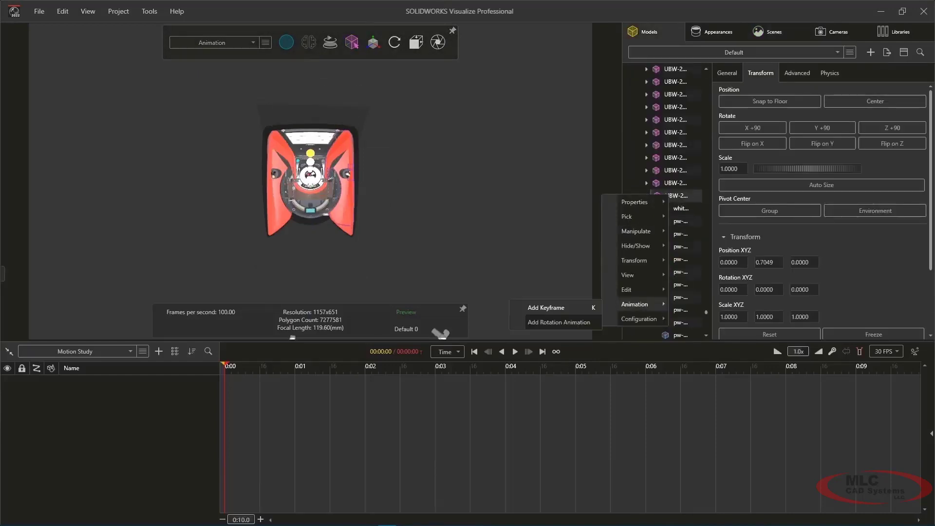
left_click(555, 308)
left_click(275, 202)
right_click(663, 208)
left_click(560, 324)
left_click(274, 232)
right_click(668, 211)
left_click(574, 329)
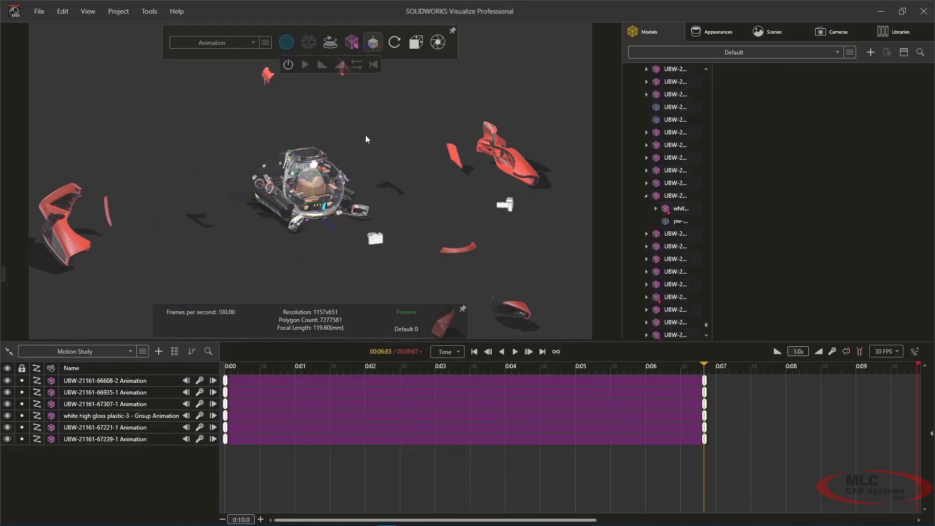
left_click_drag(295, 368, 488, 382)
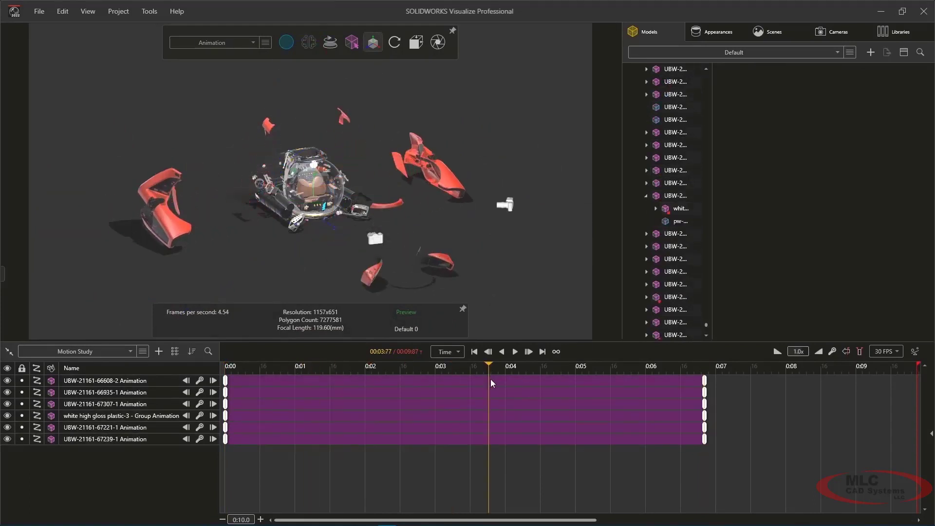
left_click(144, 382)
left_click(139, 392, "ctrl")
right_click(136, 393)
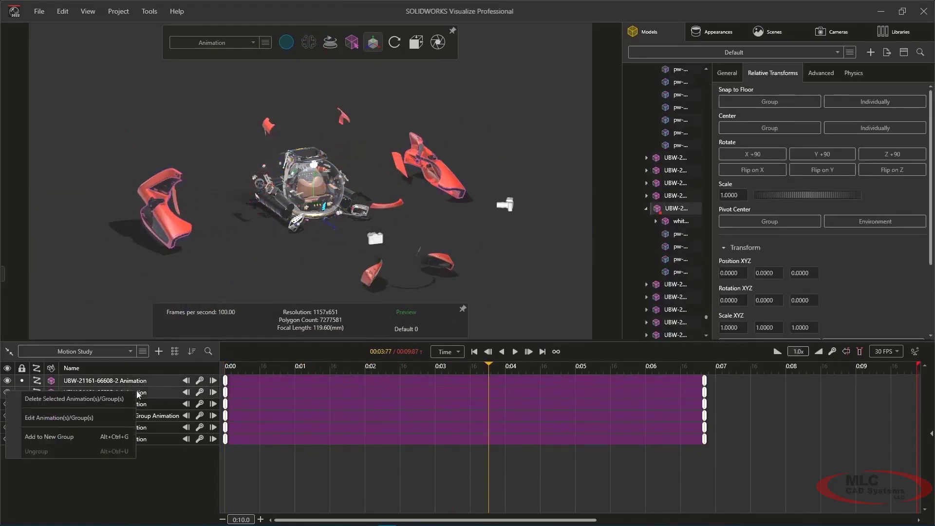
left_click(106, 437)
right_click(136, 417)
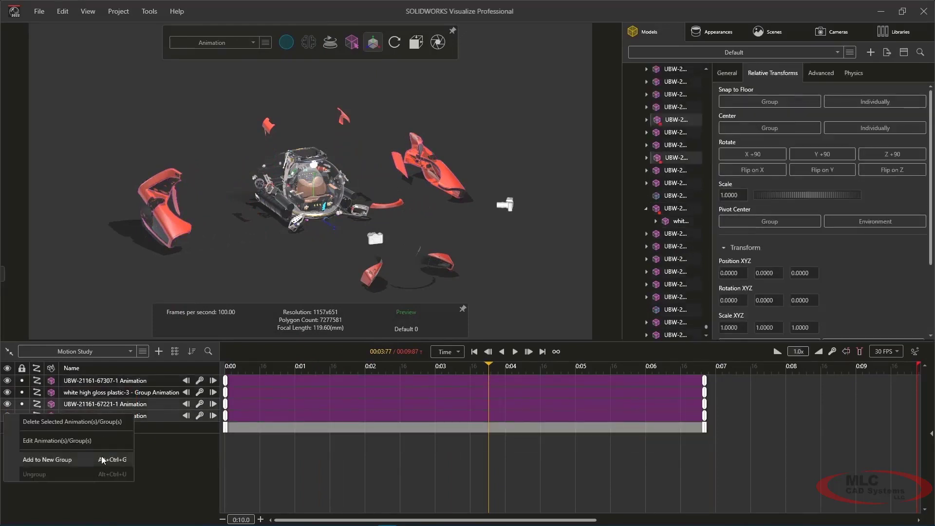
left_click(103, 458)
Step: Colour the first animation group blue and Animation Group 2 green in the timeline
left_click(258, 408)
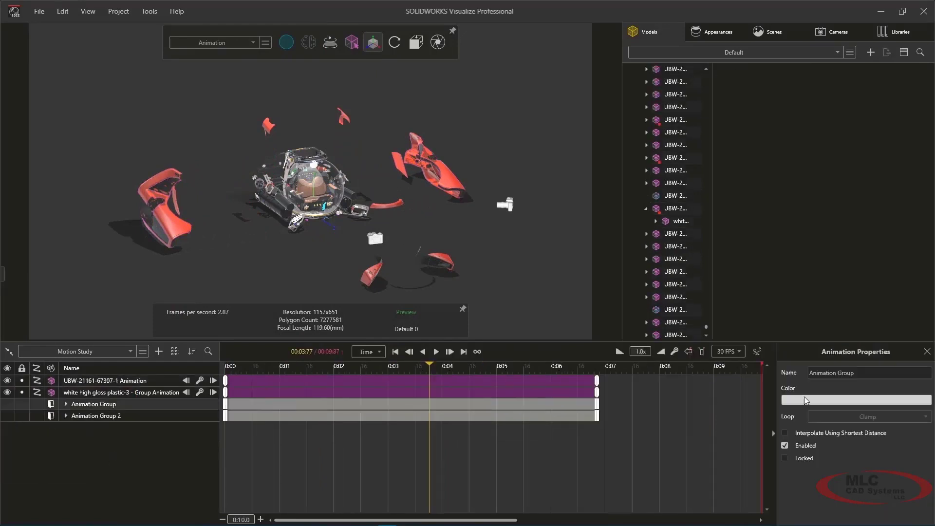
left_click(788, 400)
left_click(576, 417)
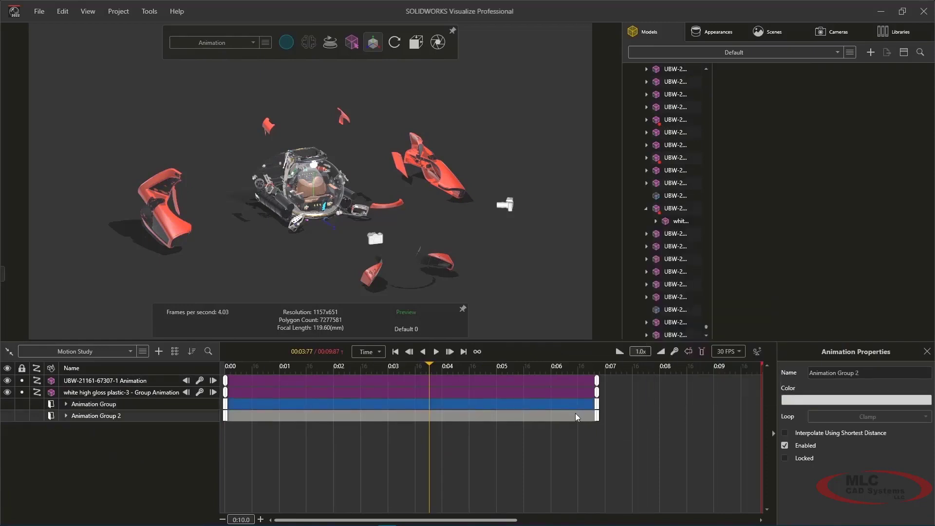
left_click(800, 399)
left_click(713, 273)
left_click(763, 206)
left_click(395, 452)
Step: Delay Animation Group 2 to start at about 3.5 seconds and the first animation group at about 1.7 seconds
left_click_drag(294, 417, 465, 416)
left_click_drag(340, 404, 387, 403)
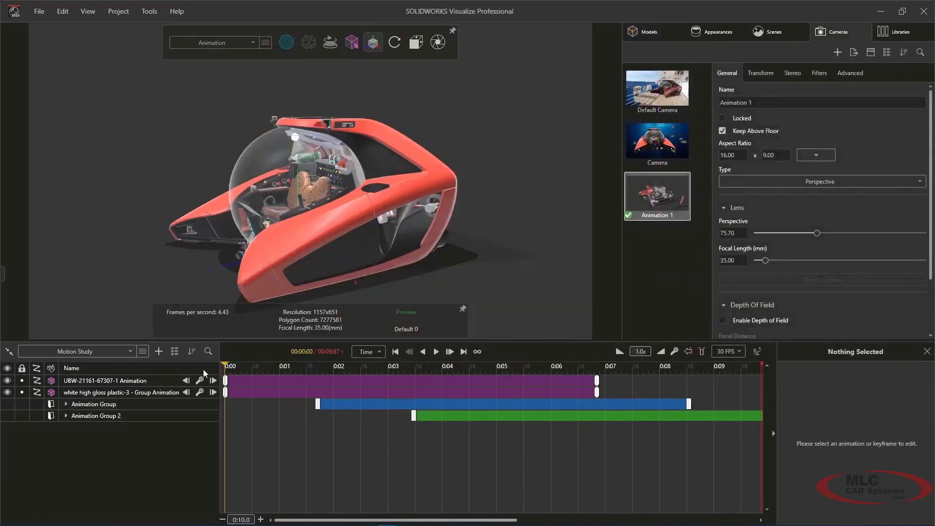
Step: Add a keyframe for the Animation 1 camera at 00:00:00 on the timeline
right_click(644, 201)
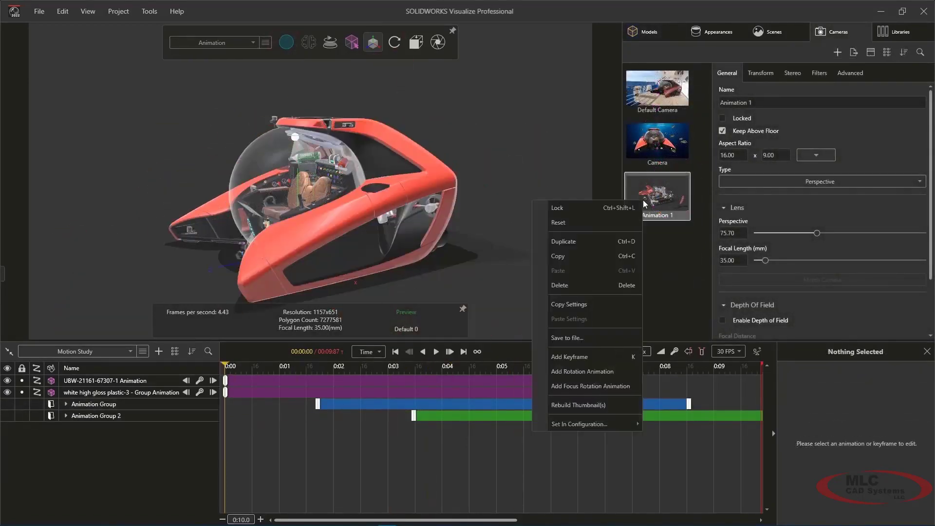
left_click(592, 357)
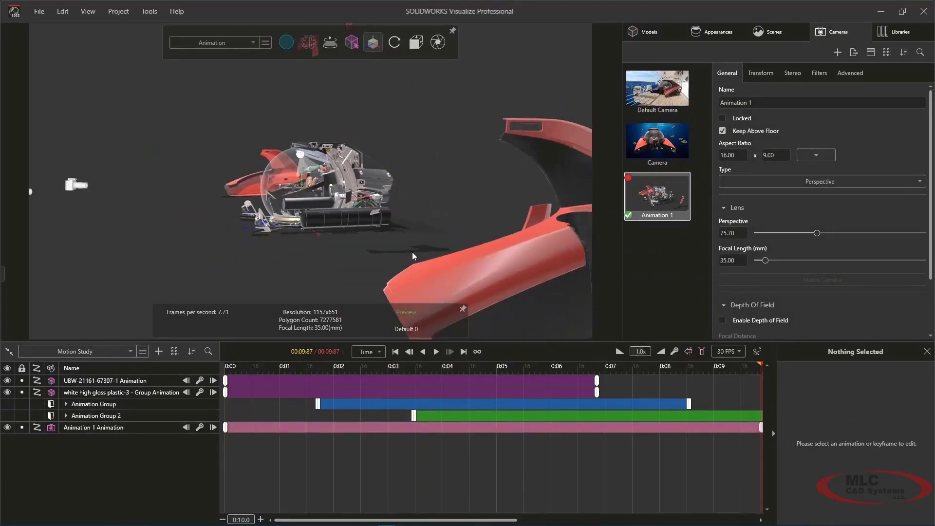
Step: Create a new camera named Animation 2 with a focal length of 85 mm
left_click(702, 209)
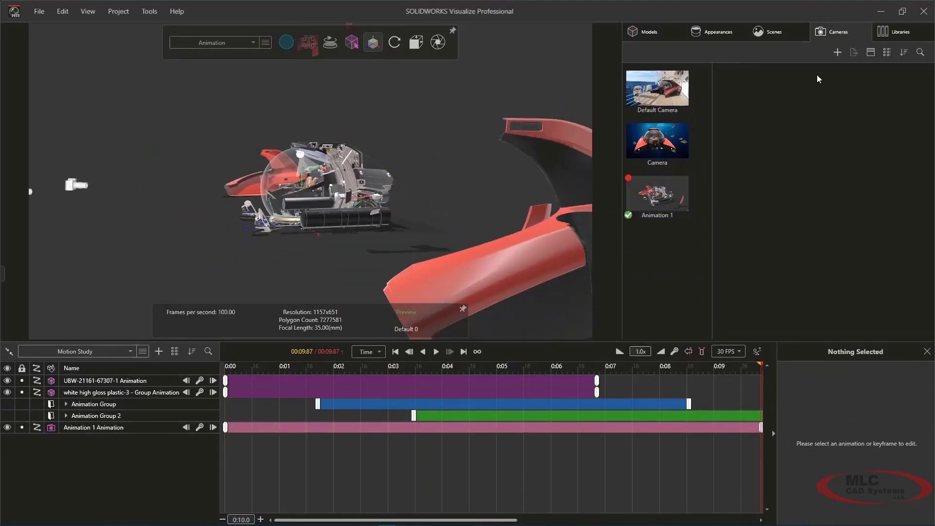
left_click(836, 53)
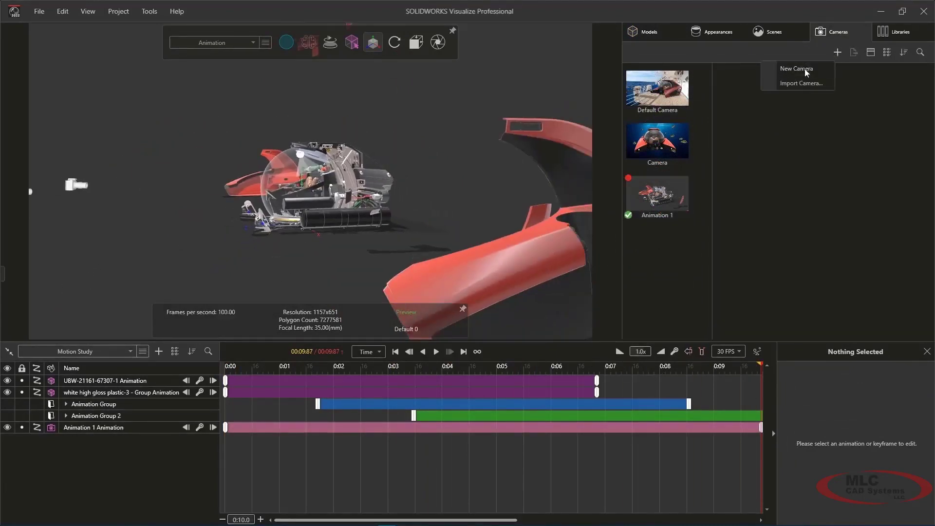
left_click(797, 69)
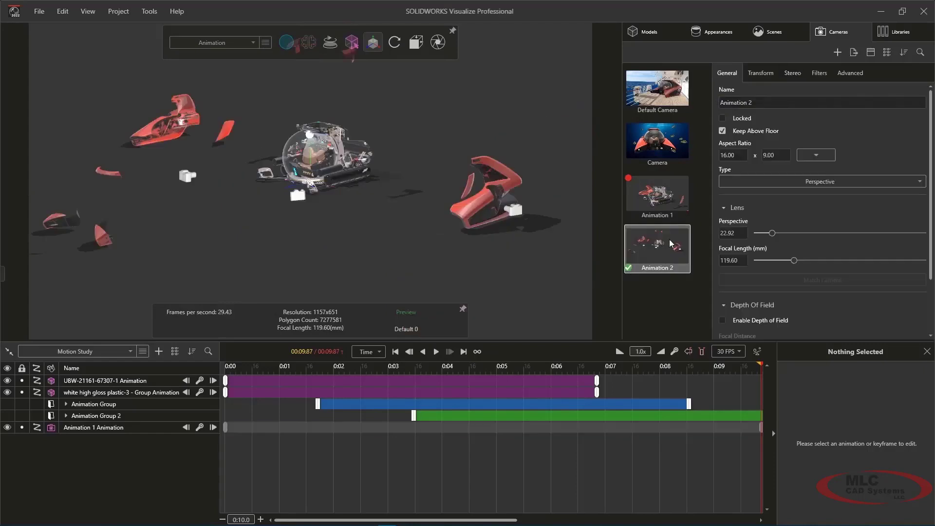
key("Return")
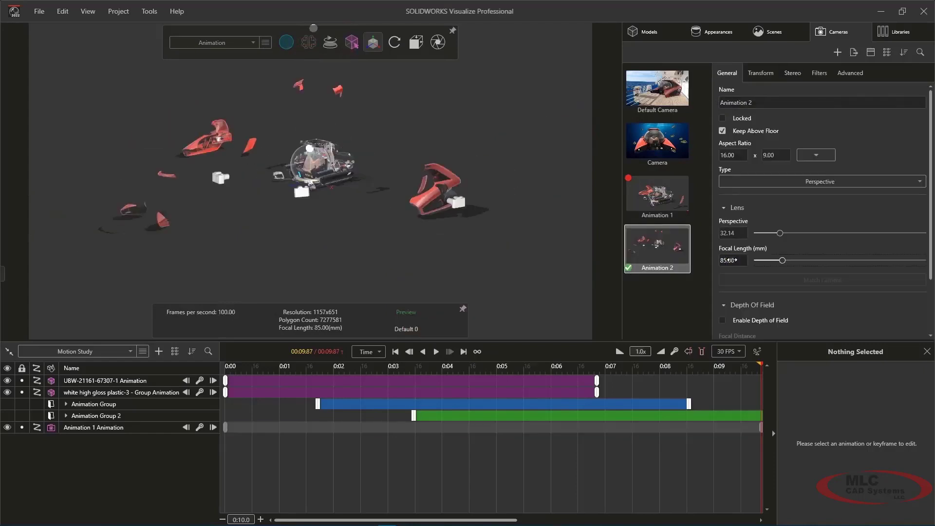
Step: Return the timeline to 00:00:00 and set the Animation 2 camera to the front view of the submarine
left_click_drag(239, 366, 216, 357)
mouse_move(414, 45)
left_click(406, 111)
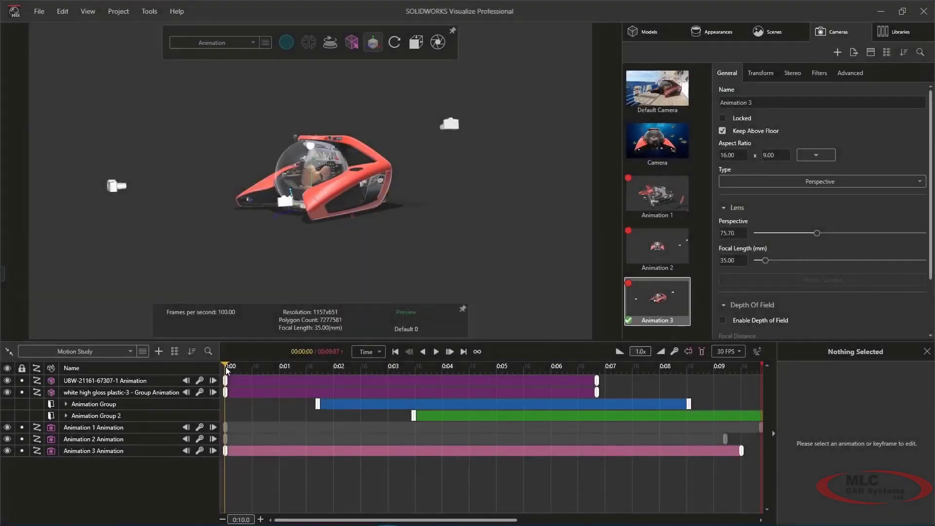
Step: Preview the animation through the Animation 3 camera up to 00:08:67 and create a new camera sequence animation
left_click_drag(237, 372, 696, 377)
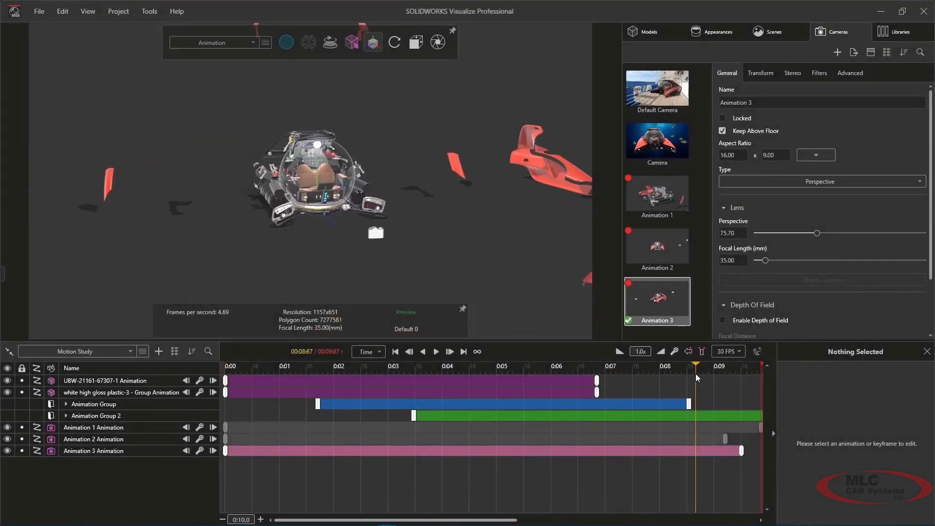
left_click(156, 351)
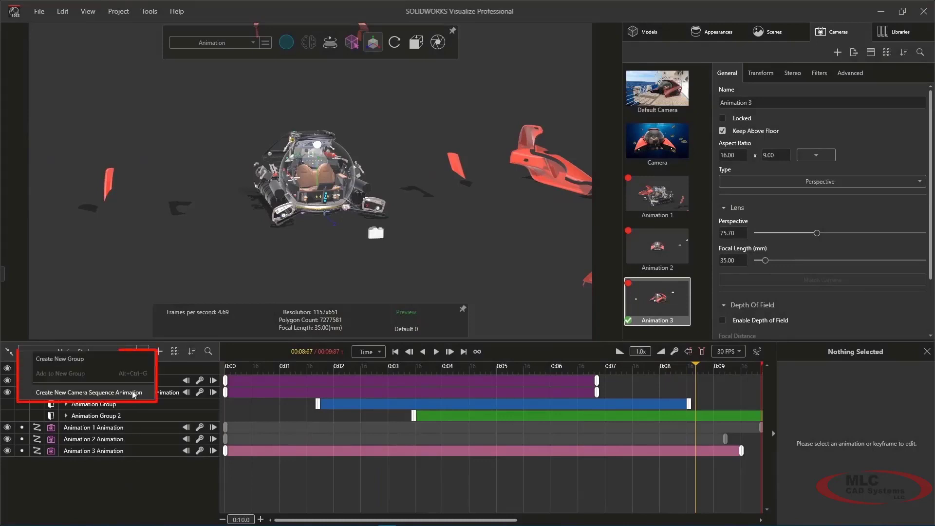
left_click(134, 393)
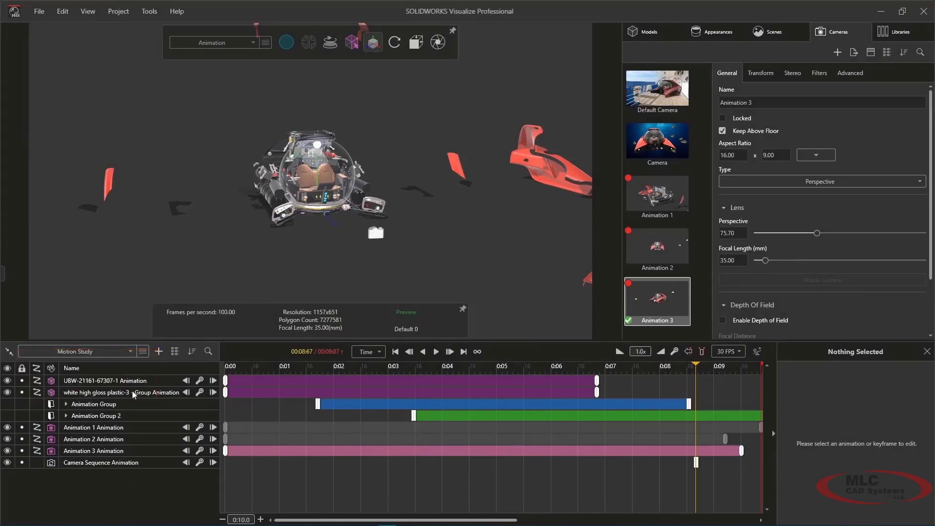
Step: Sequence the Animation 1, Animation 3 and Animation 2 cameras along the timeline and move the last sequence keyframe to the timeline's end
left_click(228, 367)
double_click(662, 199)
left_click_drag(225, 365, 596, 367)
double_click(653, 298)
left_click(653, 251)
double_click(653, 251)
left_click_drag(698, 464, 760, 463)
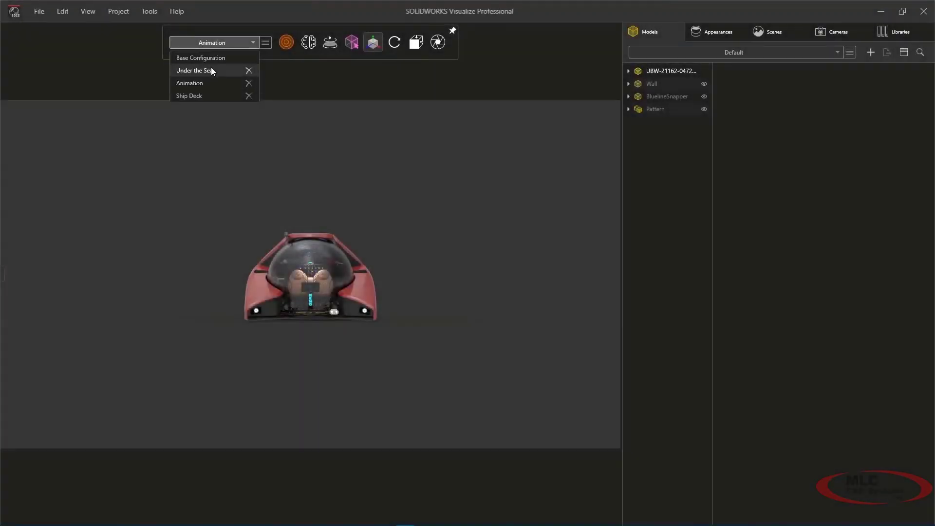
Step: Activate the Under the Sea configuration and switch to the Ship Deck configuration to compare the rendered scenes
left_click(211, 69)
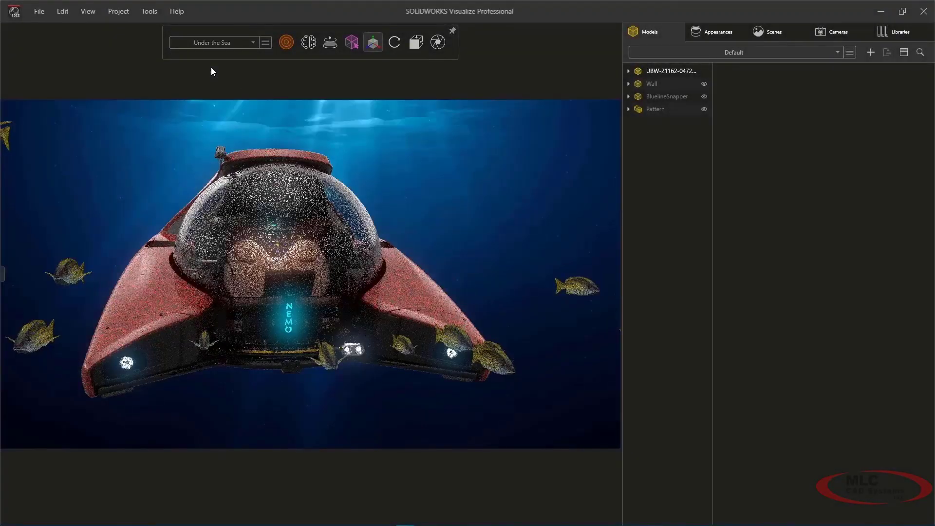
left_click(212, 45)
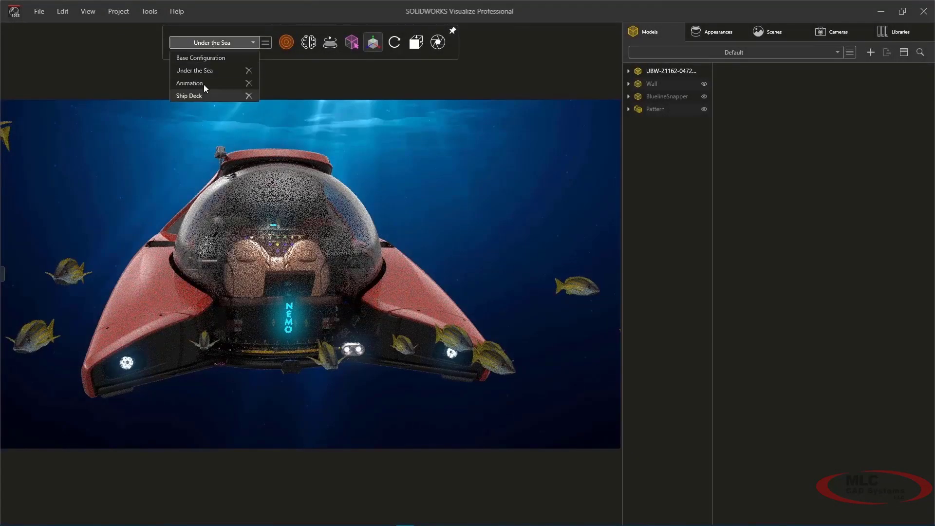
left_click(201, 95)
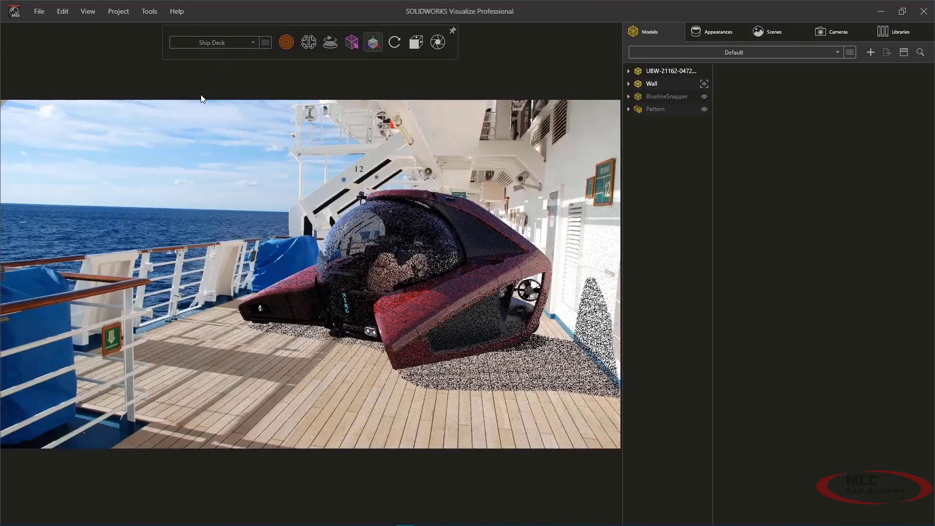
Step: Open the Output Viewer to examine the deck, underwater and animation renders, and expand the animation job's details
left_click(88, 11)
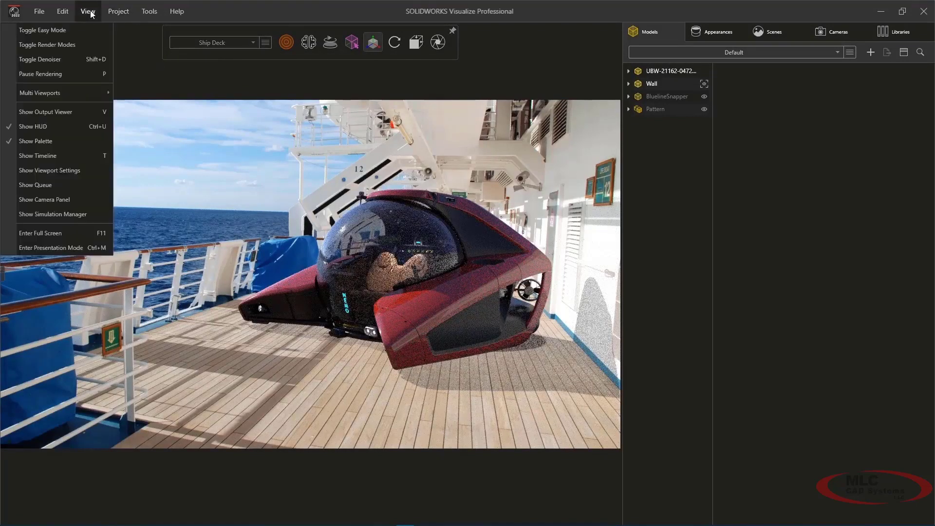
left_click(76, 113)
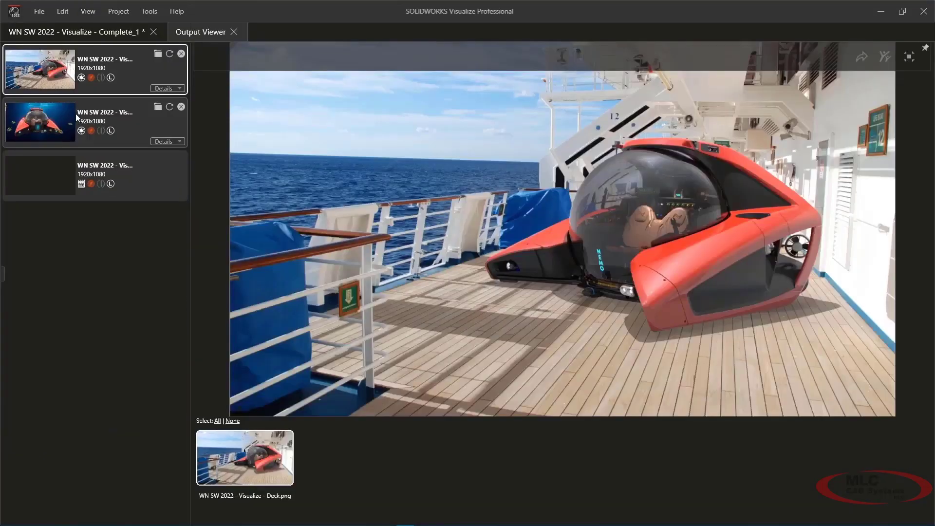
left_click(143, 128)
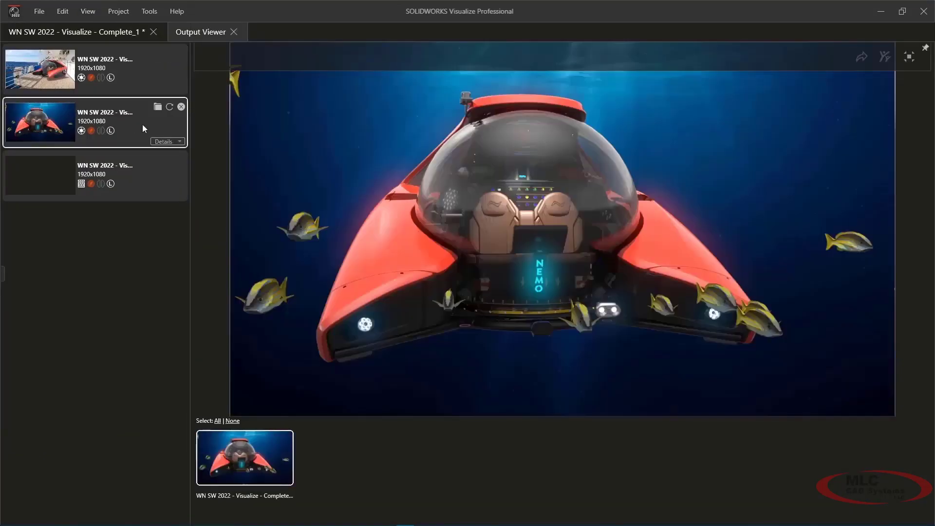
left_click(144, 175)
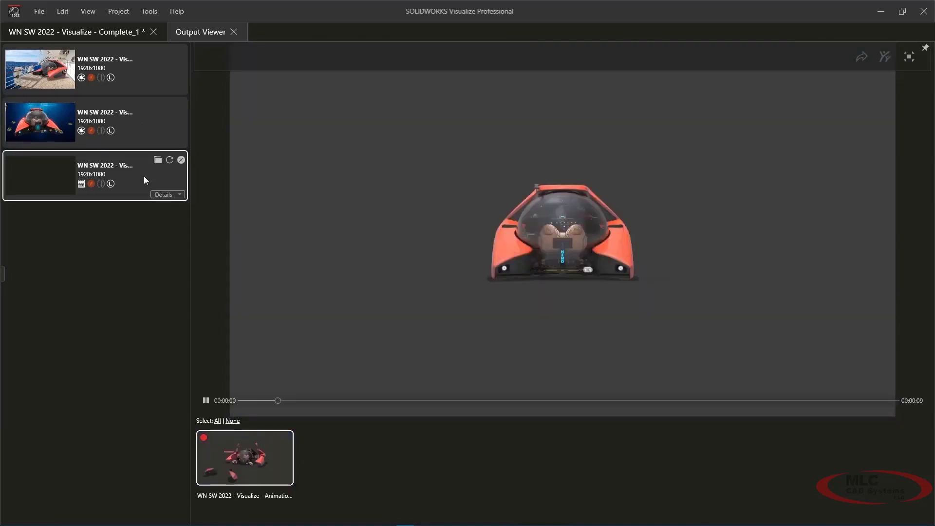
left_click(157, 195)
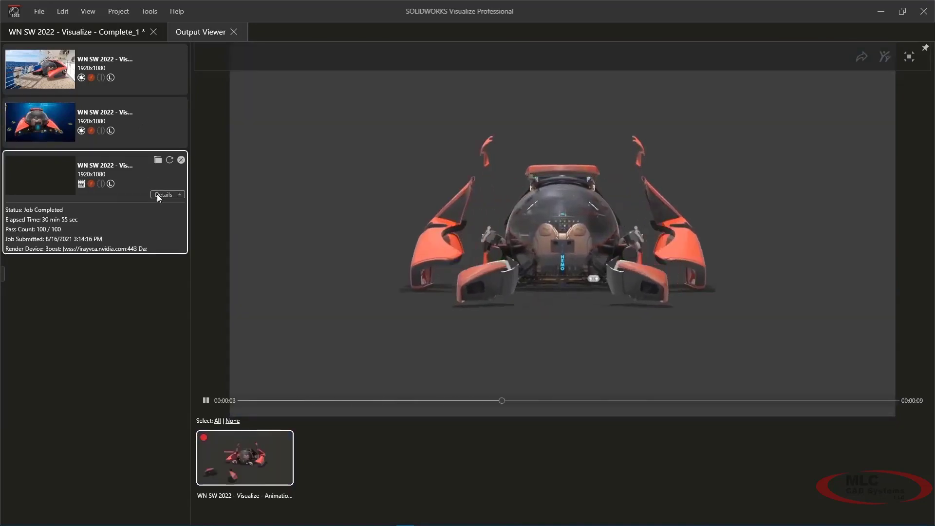